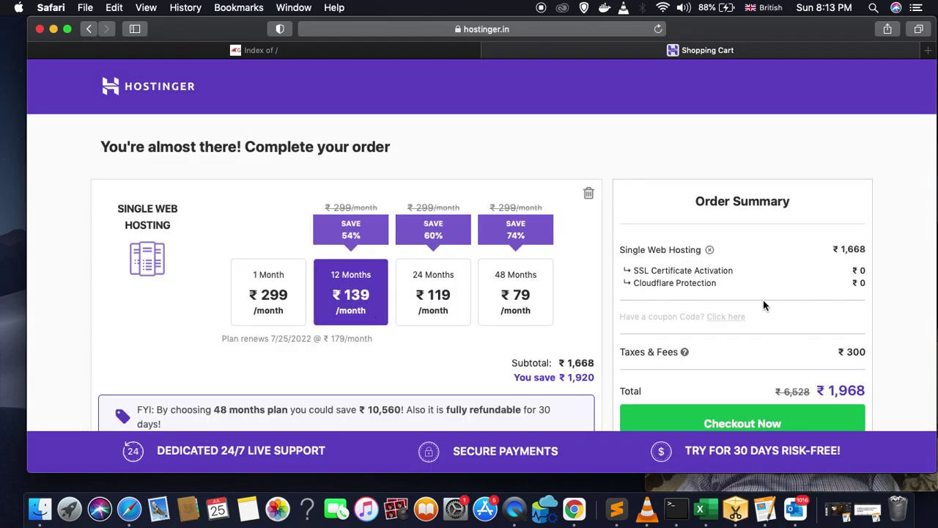
Step: Proceed to checkout with the 12-month Single Web Hosting plan and choose to sign up with Google
{"action": "scroll", "coordinate": [763, 299], "scroll_direction": "down", "scroll_amount": 1}
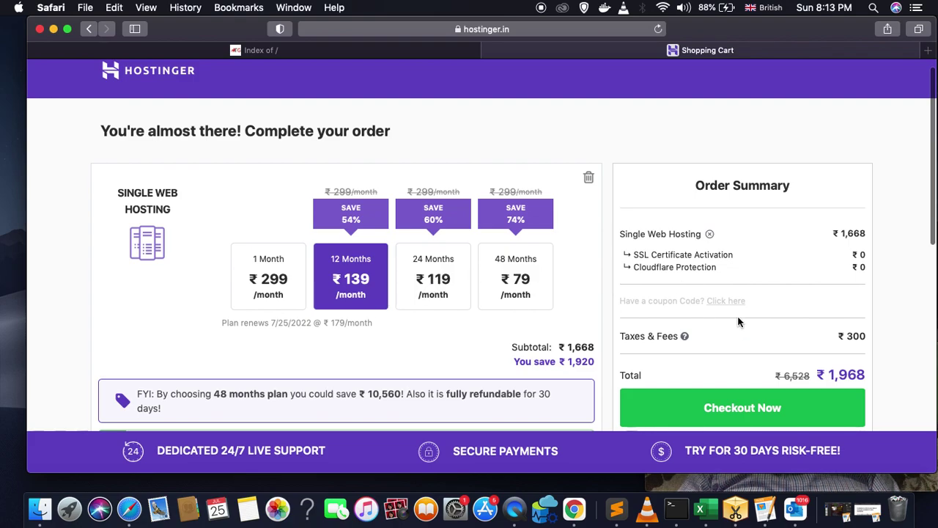
{"action": "scroll", "coordinate": [850, 323], "scroll_direction": "down", "scroll_amount": 3}
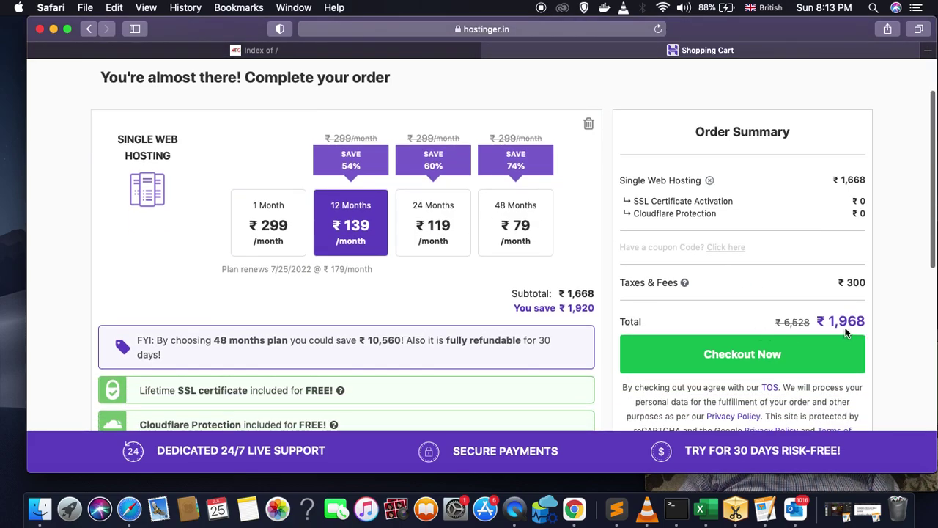
{"action": "left_click", "coordinate": [759, 368]}
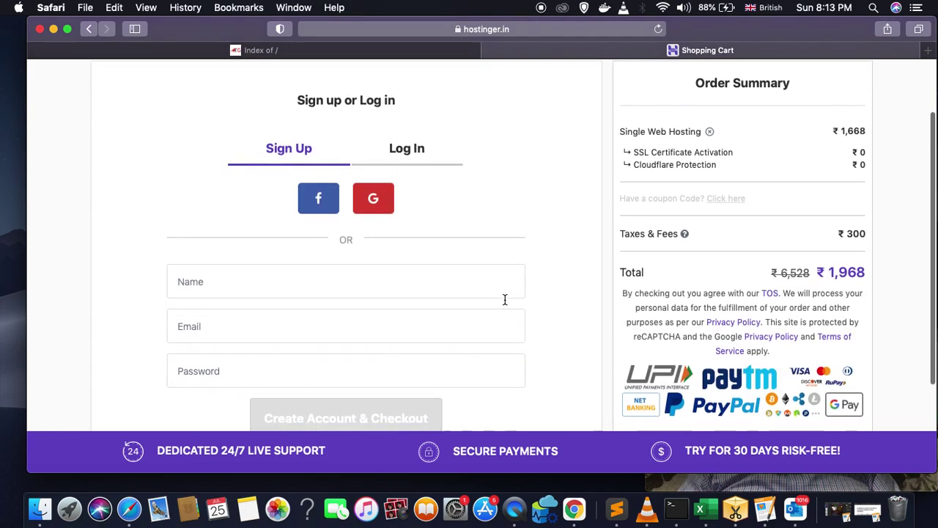
{"action": "scroll", "coordinate": [394, 266], "scroll_direction": "down", "scroll_amount": 3}
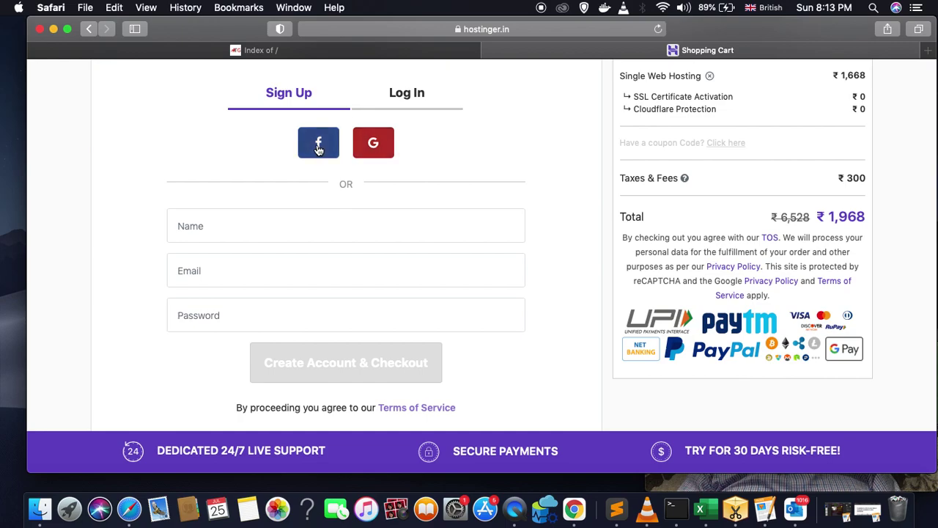
{"action": "scroll", "coordinate": [442, 154], "scroll_direction": "up", "scroll_amount": 1}
{"action": "left_click", "coordinate": [390, 174]}
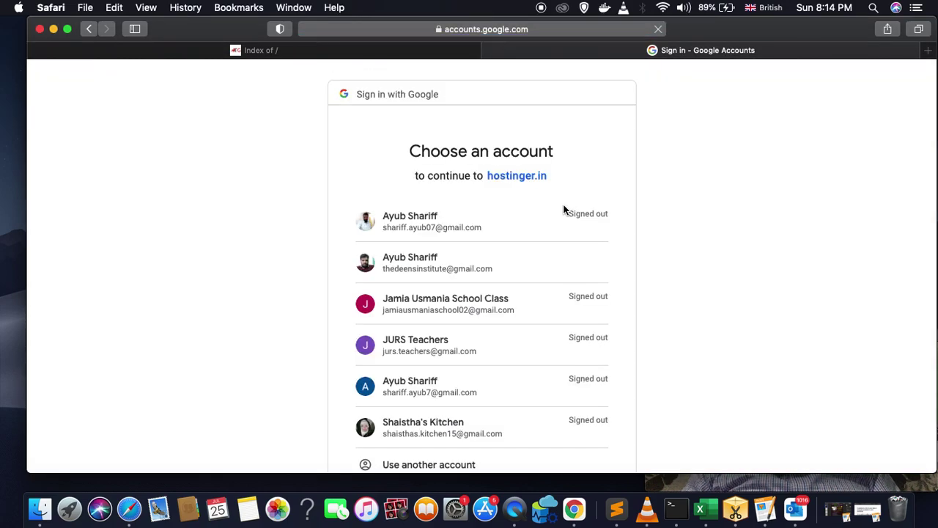
Step: Go back from the Google account selection past the shopping cart and plans page, dismissing the free .IN domain offer
{"action": "left_click", "coordinate": [88, 30]}
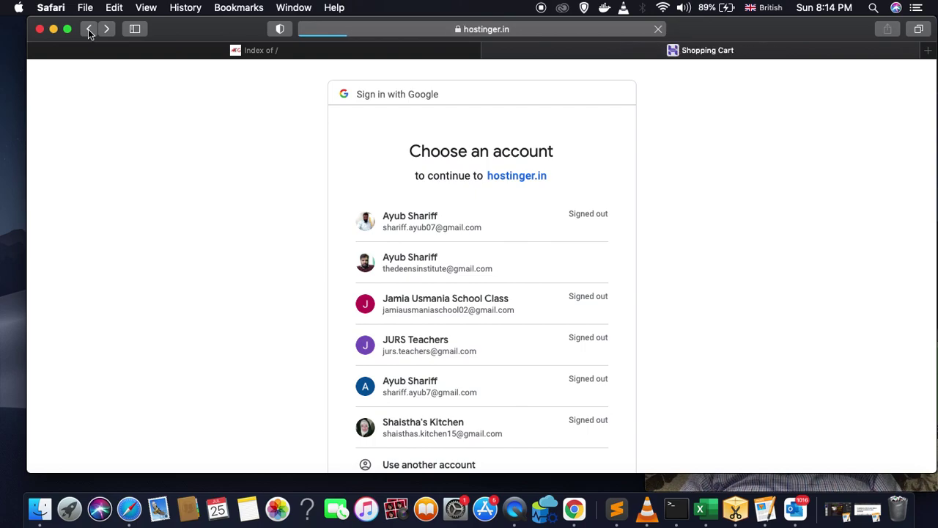
{"action": "left_click", "coordinate": [88, 30]}
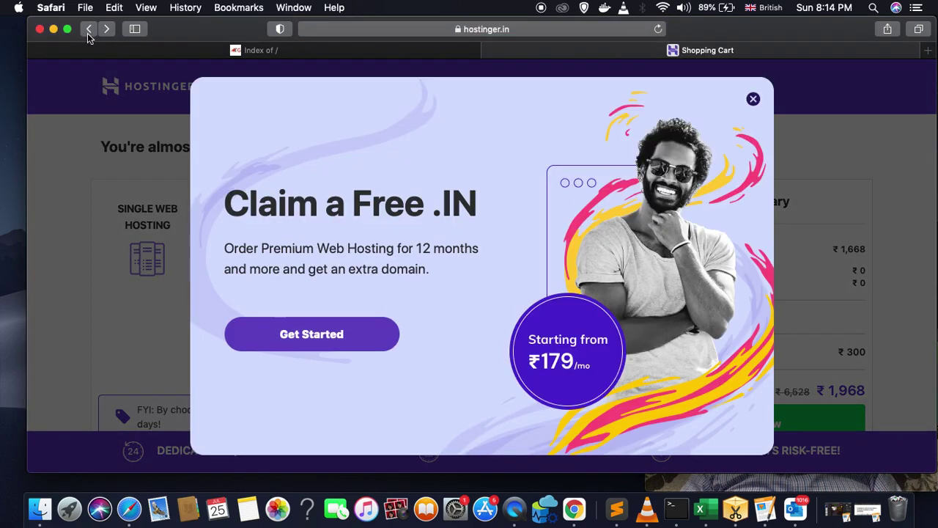
{"action": "left_click", "coordinate": [753, 99]}
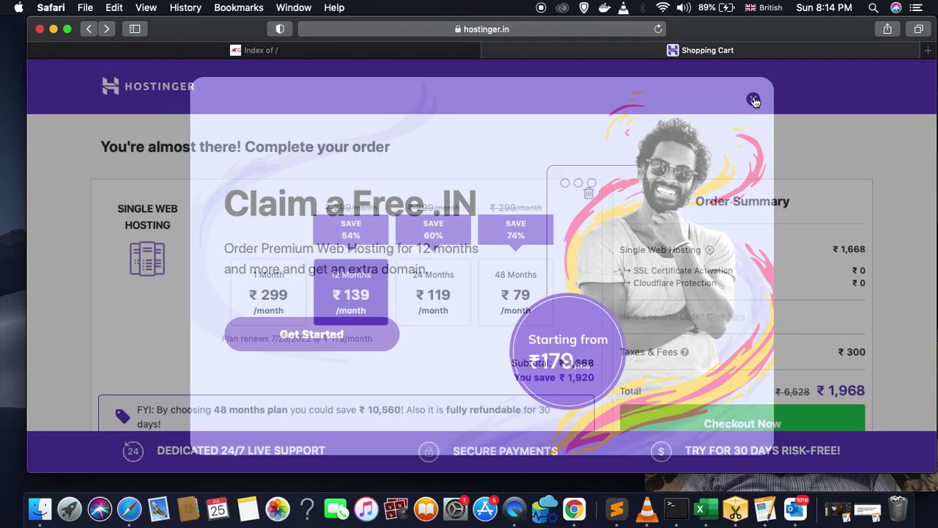
{"action": "left_click", "coordinate": [89, 29]}
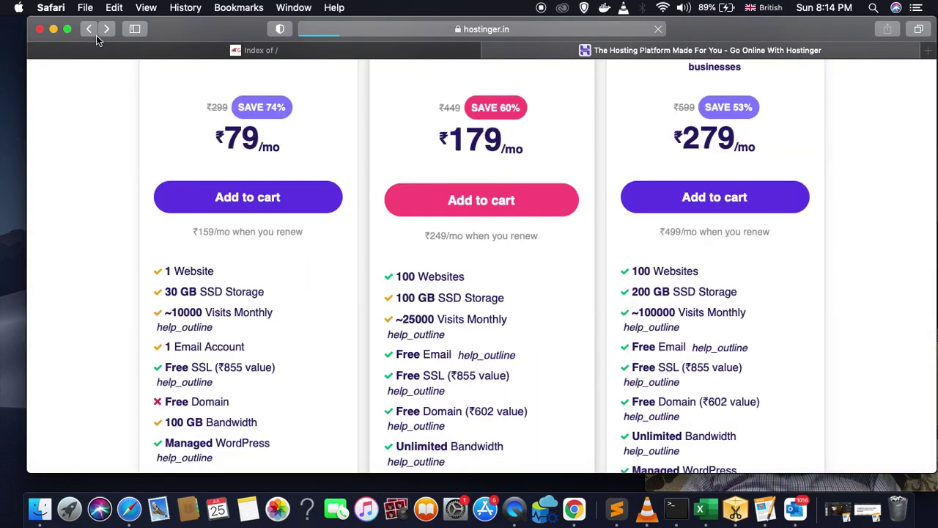
{"action": "left_click", "coordinate": [90, 29]}
Step: Open hostinger.in and log in to the existing hosting account
{"action": "left_click", "coordinate": [345, 31]}
{"action": "type", "text": "hostinger.in"}
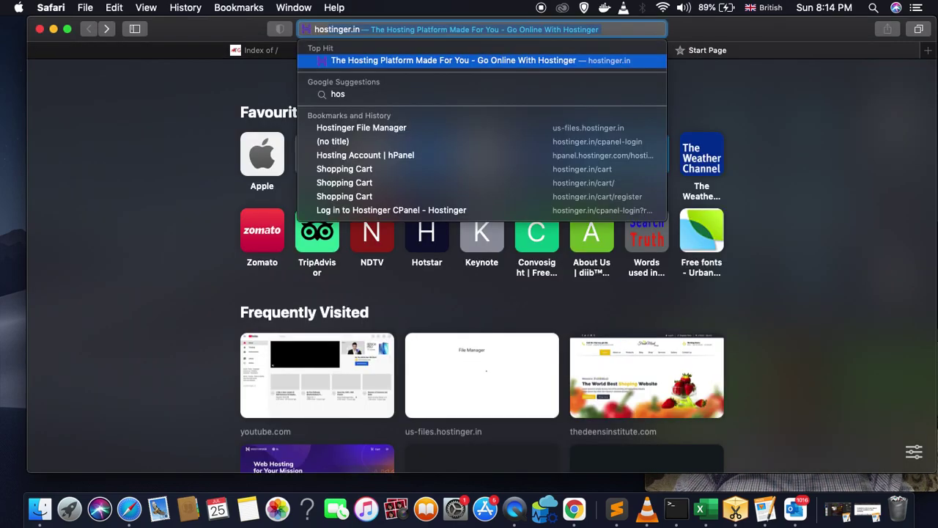
{"action": "key", "text": "Return"}
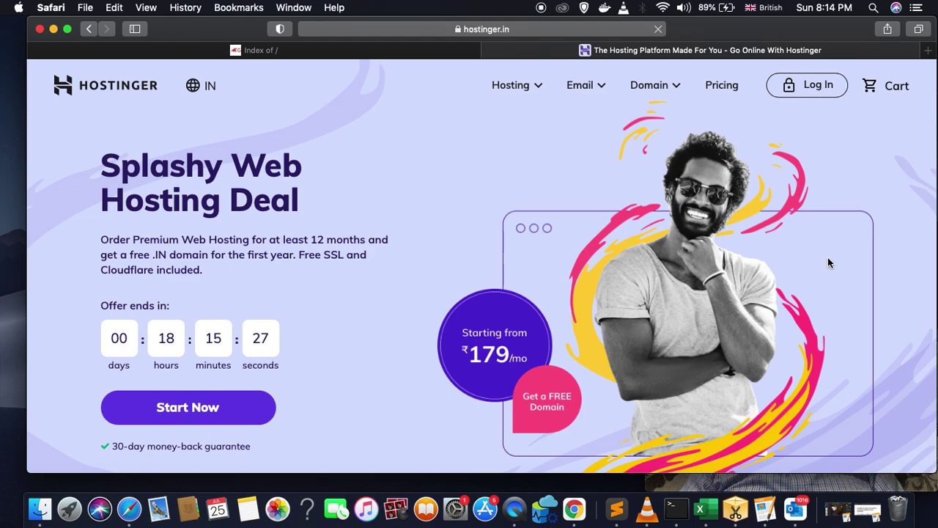
{"action": "left_click", "coordinate": [841, 481]}
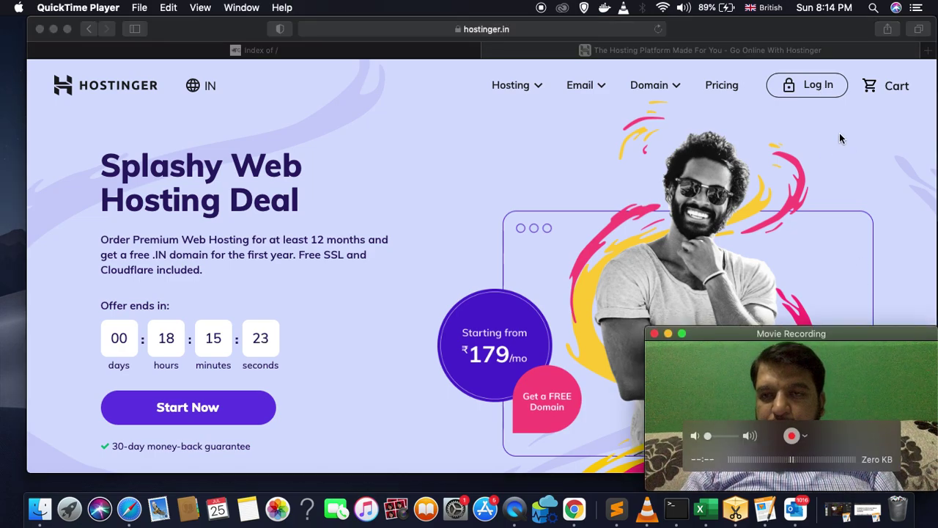
{"action": "left_click", "coordinate": [823, 87]}
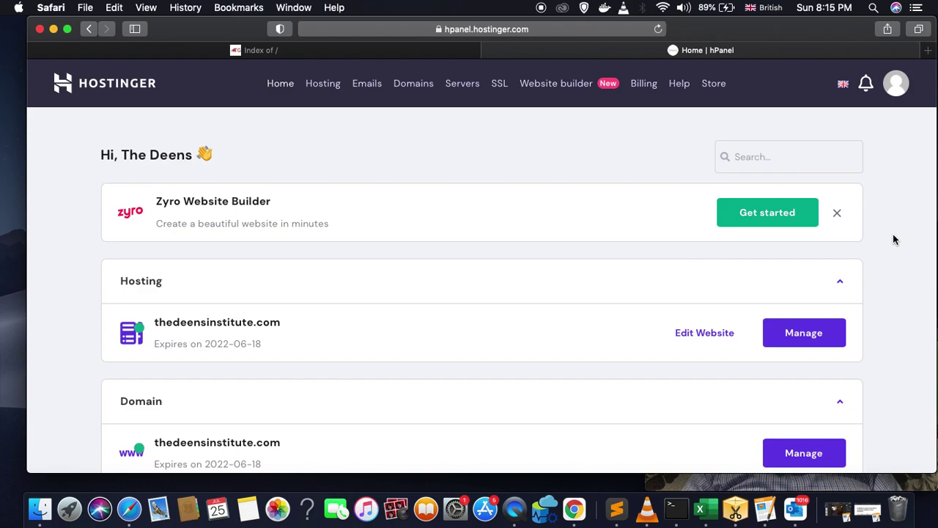
Step: Open hosting management for thedeensinstitute.com and go to the Auto Installer among its website tools
{"action": "scroll", "coordinate": [893, 234], "scroll_direction": "down", "scroll_amount": 1}
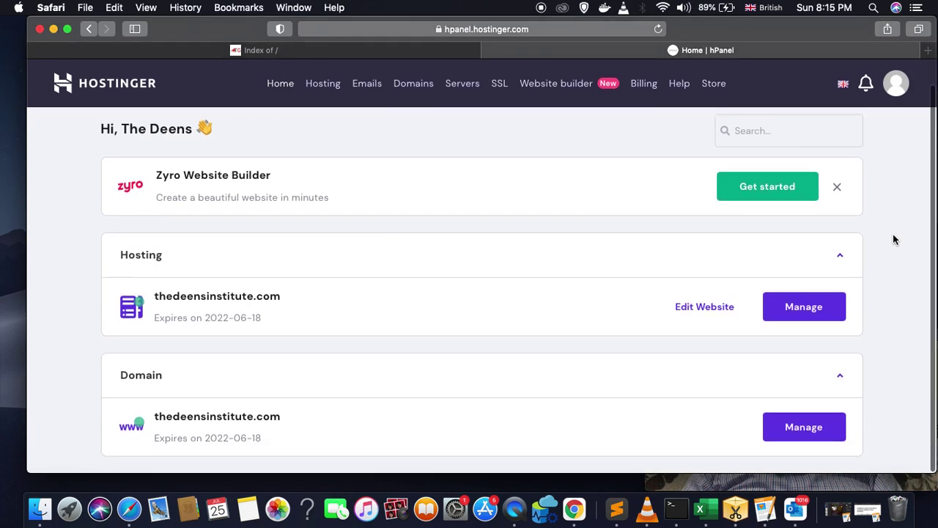
{"action": "left_click", "coordinate": [804, 310]}
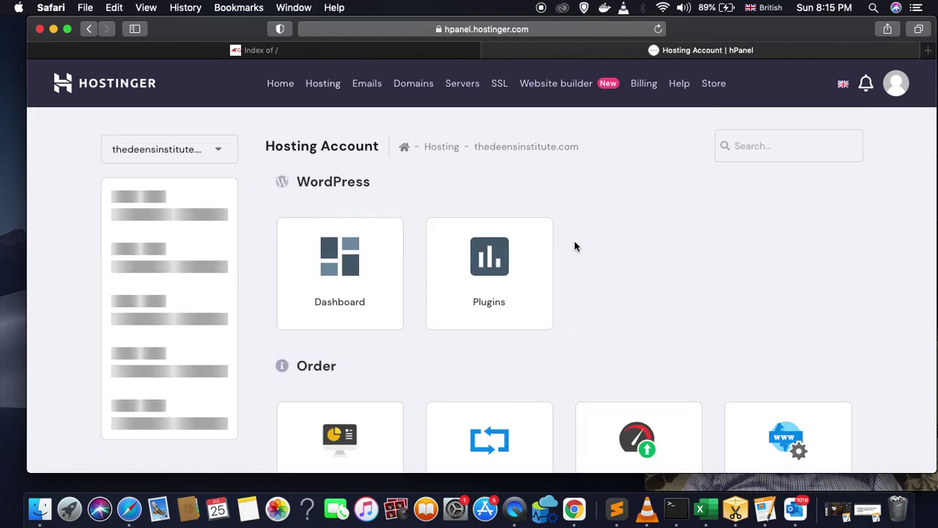
{"action": "scroll", "coordinate": [574, 240], "scroll_direction": "down", "scroll_amount": 10}
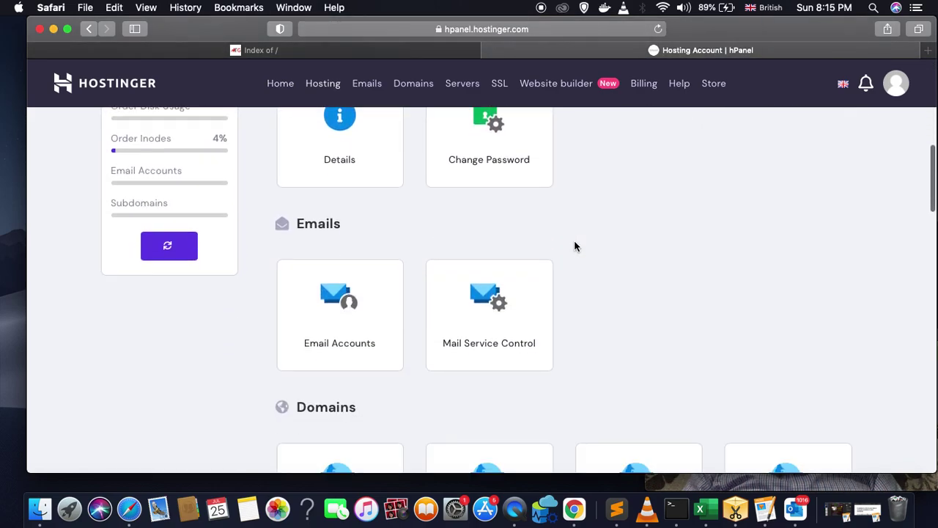
{"action": "scroll", "coordinate": [575, 242], "scroll_direction": "down", "scroll_amount": 10}
{"action": "scroll", "coordinate": [574, 239], "scroll_direction": "up", "scroll_amount": 8}
{"action": "scroll", "coordinate": [576, 231], "scroll_direction": "down", "scroll_amount": 5}
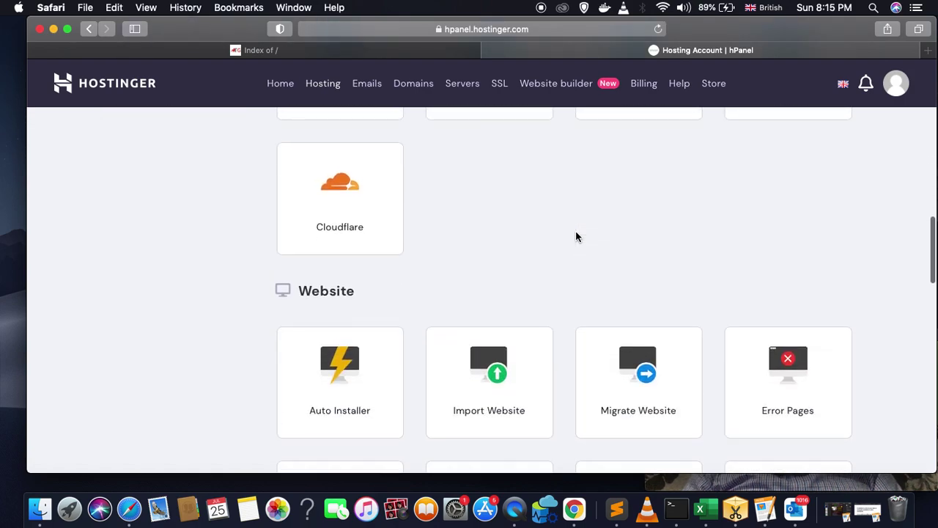
{"action": "scroll", "coordinate": [575, 236], "scroll_direction": "down", "scroll_amount": 3}
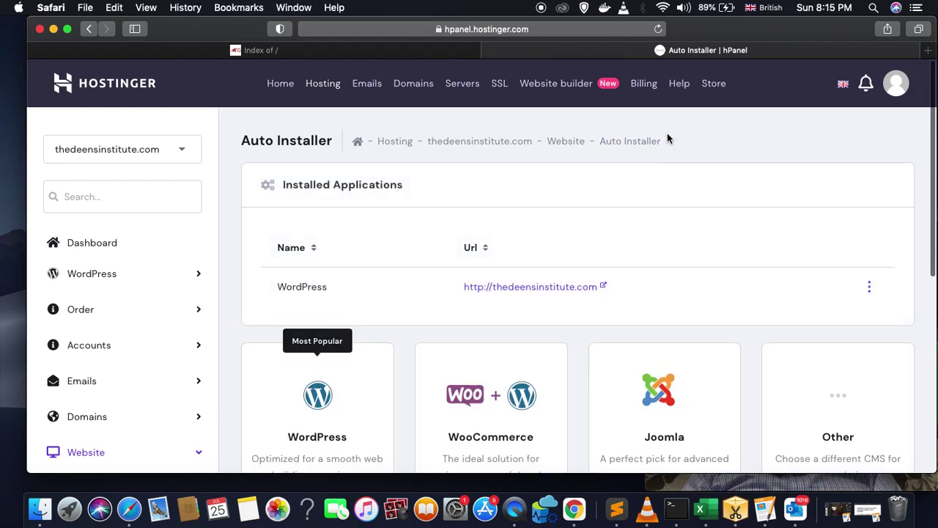
Step: Delete the installed WordPress application from thedeensinstitute.com and confirm the deletion
{"action": "left_click", "coordinate": [869, 287]}
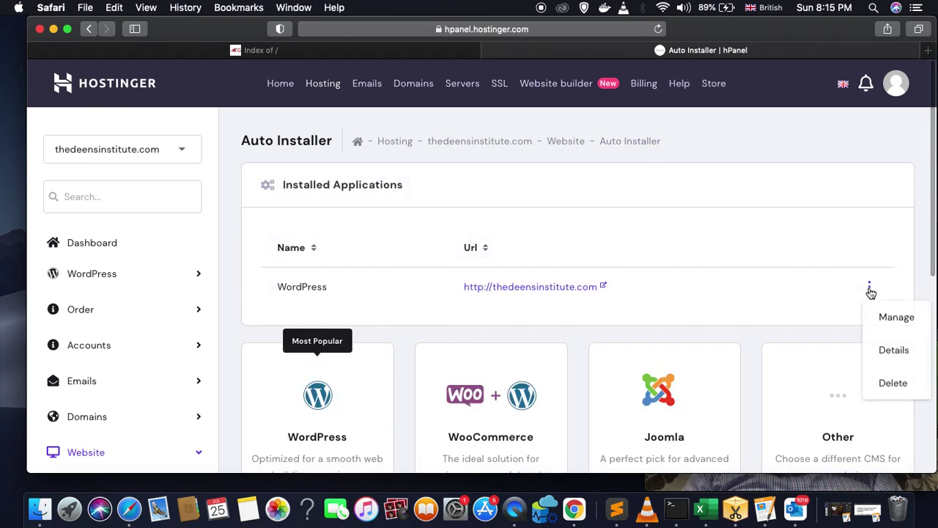
{"action": "left_click", "coordinate": [893, 383]}
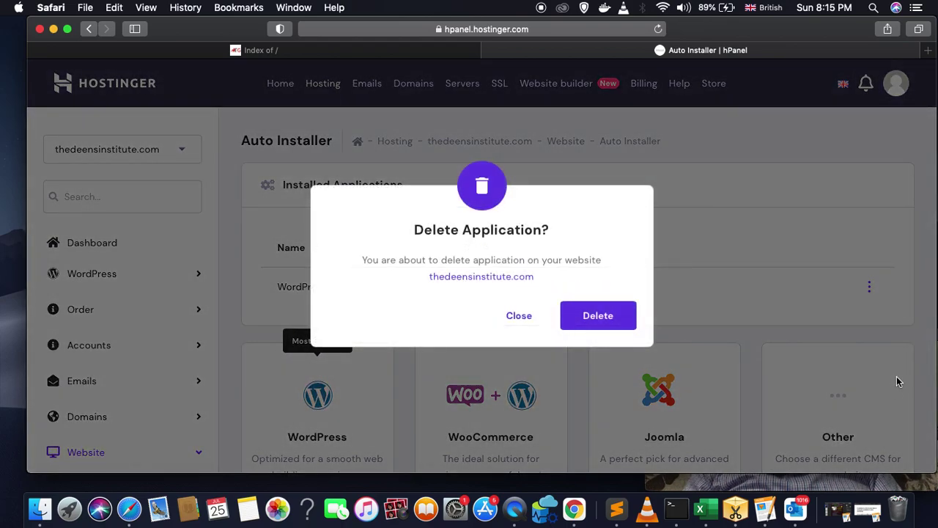
{"action": "left_click", "coordinate": [598, 316]}
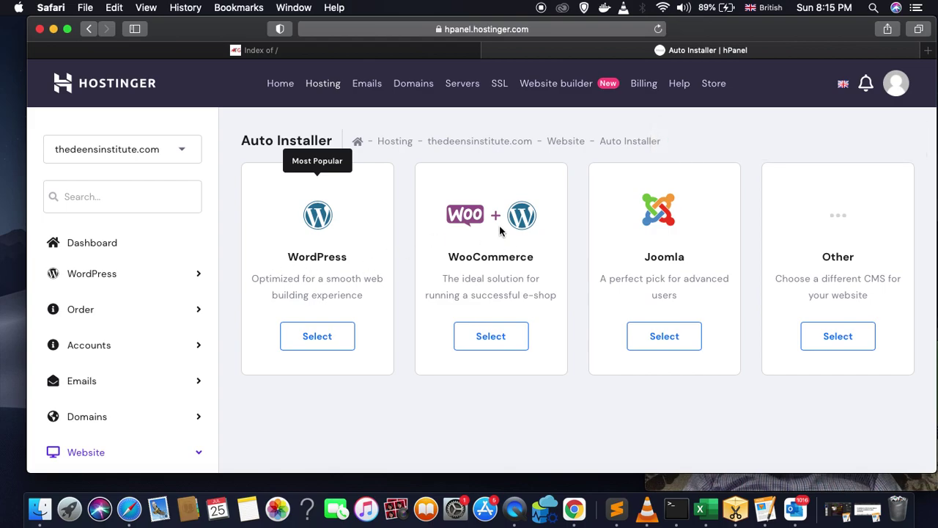
Step: Start installing WooCommerce with WordPress on thedeensinstitute.com and enter the administrator password
{"action": "left_click", "coordinate": [502, 339]}
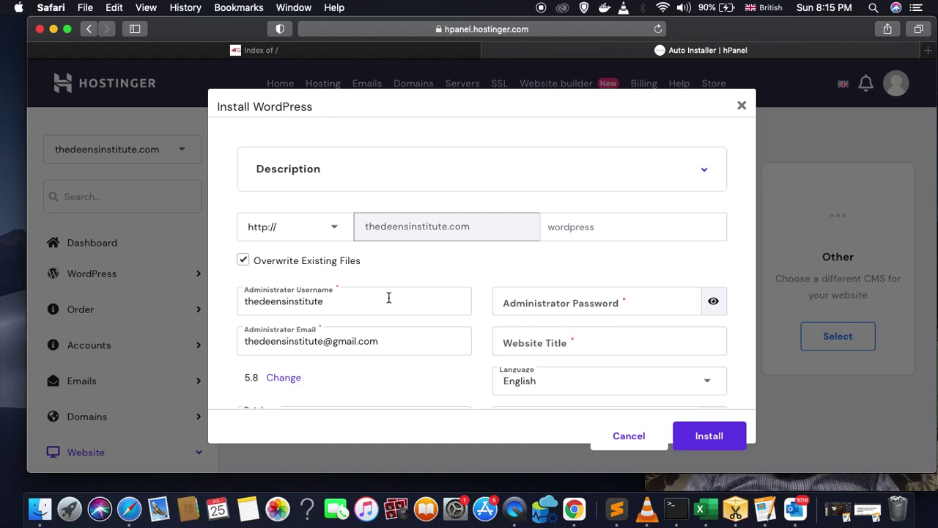
{"action": "left_click", "coordinate": [391, 226]}
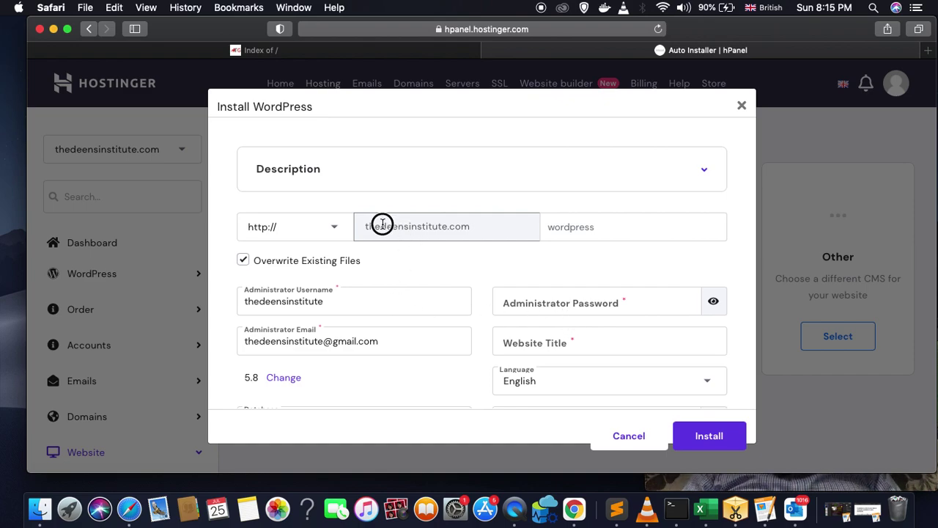
{"action": "left_click", "coordinate": [479, 226]}
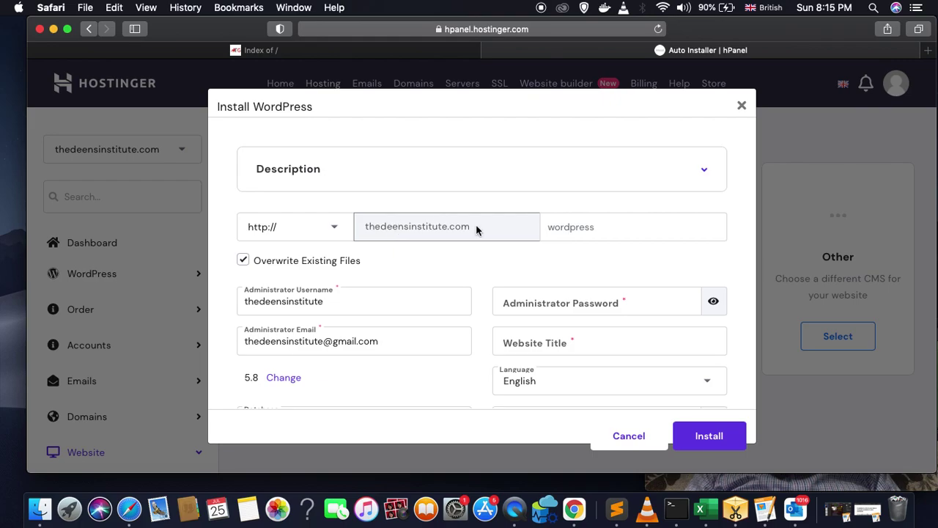
{"action": "scroll", "coordinate": [477, 227], "scroll_direction": "up", "scroll_amount": 5}
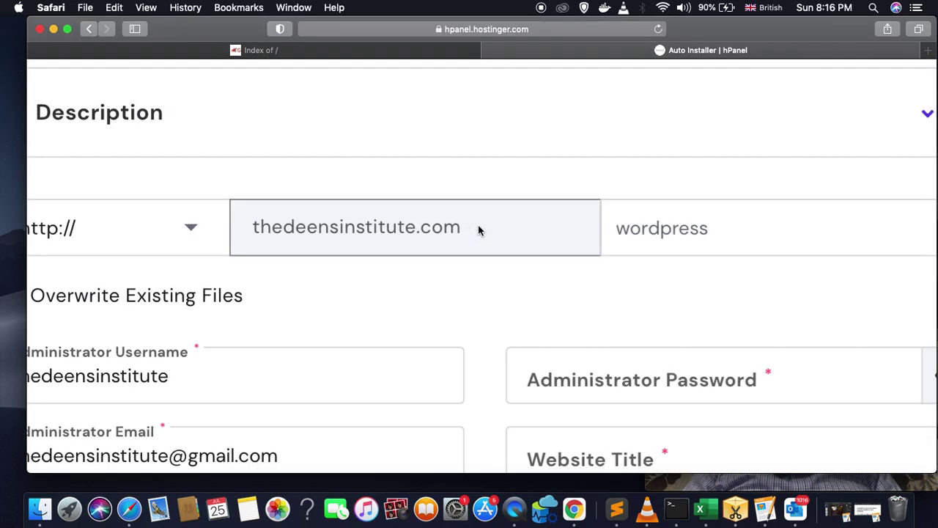
{"action": "scroll", "coordinate": [478, 230], "scroll_direction": "down", "scroll_amount": 5}
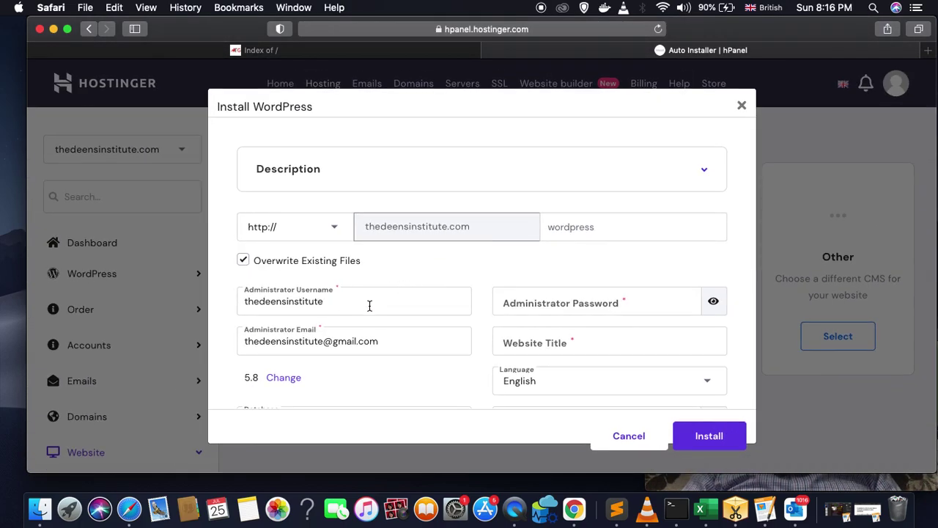
{"action": "left_click", "coordinate": [576, 303]}
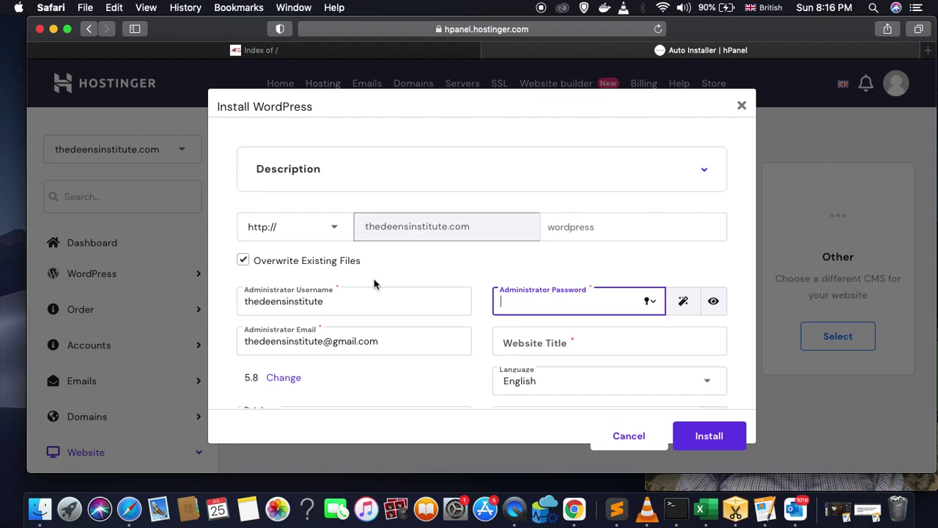
{"action": "type", "text": "••••"}
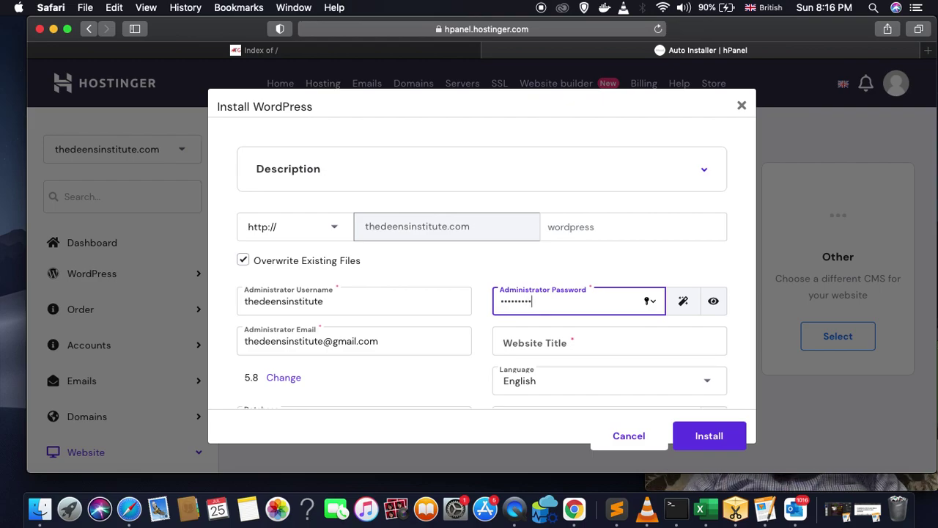
Step: Set the application to always update to the latest available version and try to start the installation
{"action": "scroll", "coordinate": [429, 391], "scroll_direction": "down", "scroll_amount": 5}
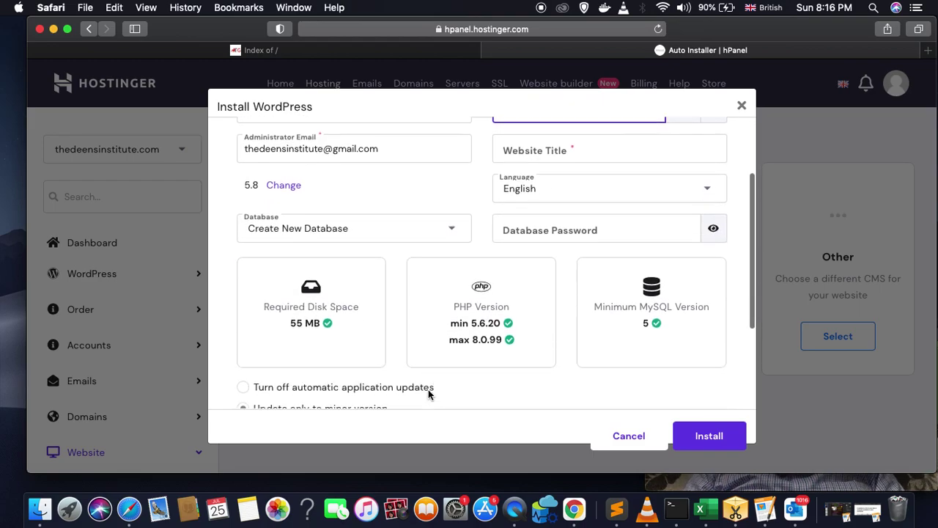
{"action": "scroll", "coordinate": [429, 395], "scroll_direction": "down", "scroll_amount": 2}
{"action": "scroll", "coordinate": [664, 356], "scroll_direction": "down", "scroll_amount": 3}
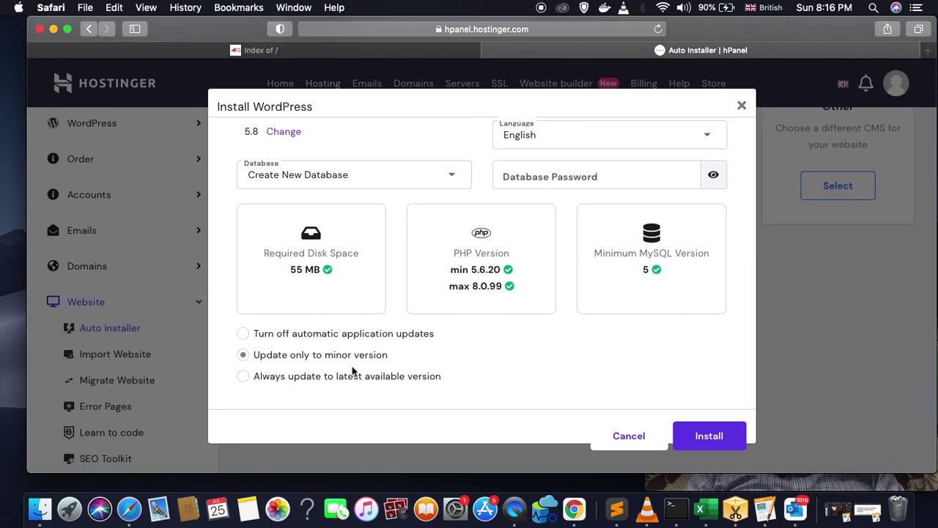
{"action": "left_click", "coordinate": [243, 376]}
{"action": "left_click", "coordinate": [243, 355]}
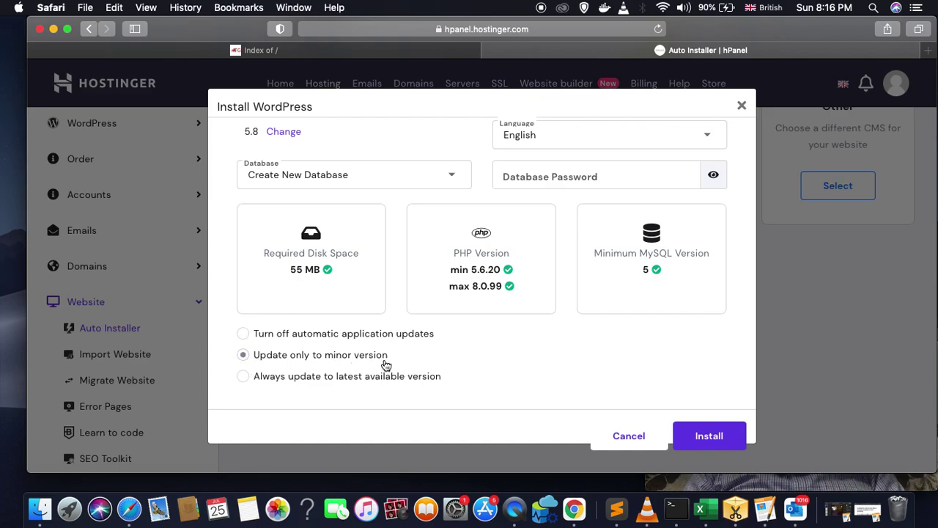
{"action": "left_click", "coordinate": [242, 376]}
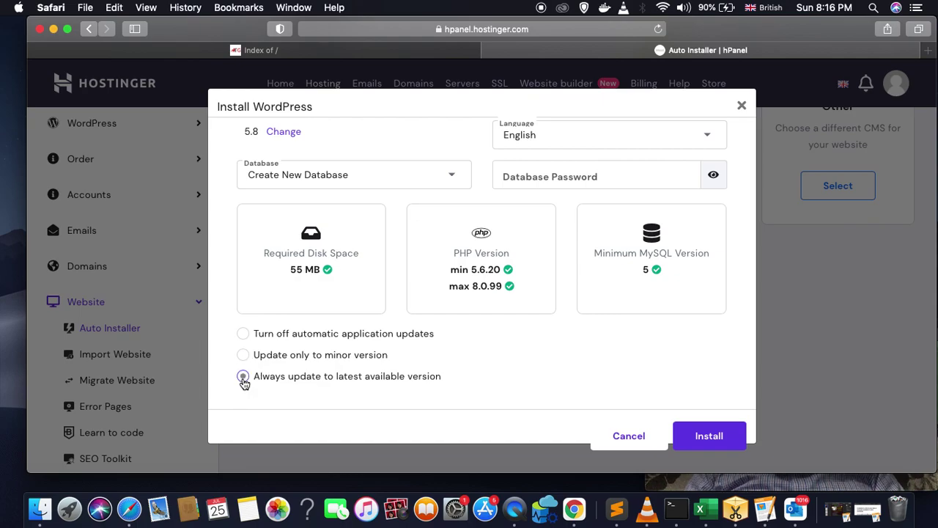
{"action": "left_click", "coordinate": [715, 436]}
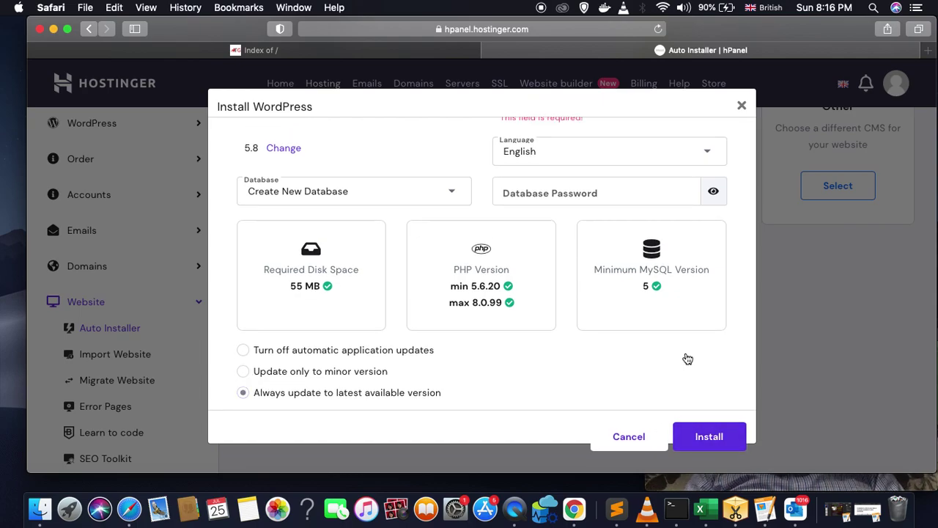
Step: Enter thedeensinstitute as the website title and start the WordPress installation
{"action": "scroll", "coordinate": [611, 345], "scroll_direction": "up", "scroll_amount": 3}
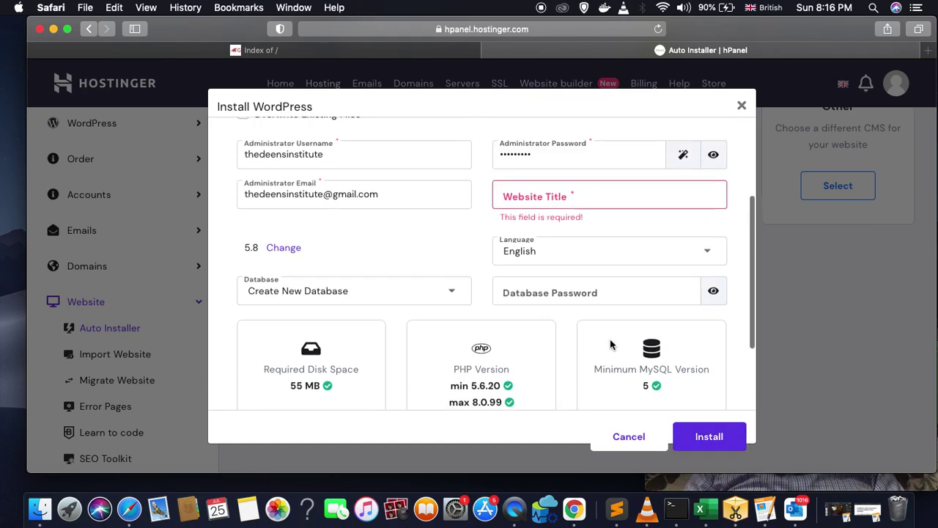
{"action": "scroll", "coordinate": [611, 344], "scroll_direction": "up", "scroll_amount": 4}
{"action": "left_click", "coordinate": [565, 347]}
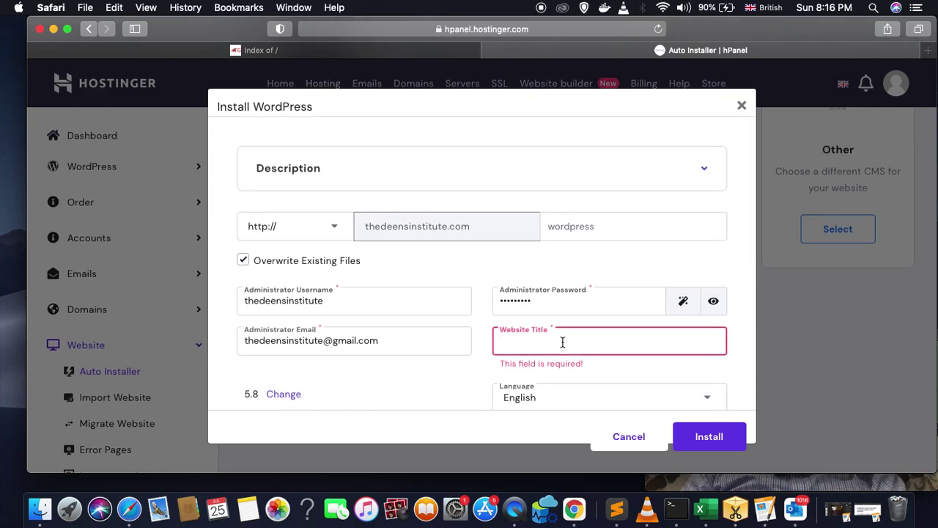
{"action": "type", "text": "thedeensinstitute"}
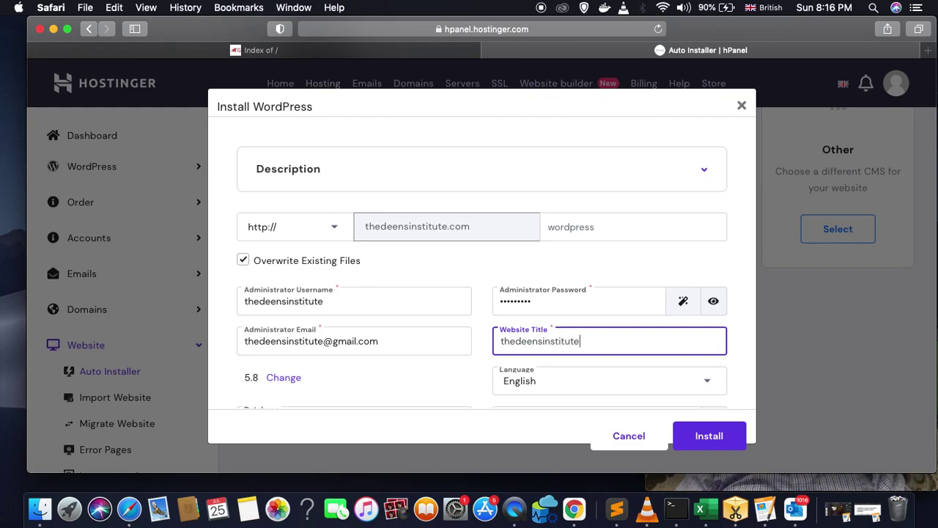
{"action": "scroll", "coordinate": [625, 347], "scroll_direction": "up", "scroll_amount": 2}
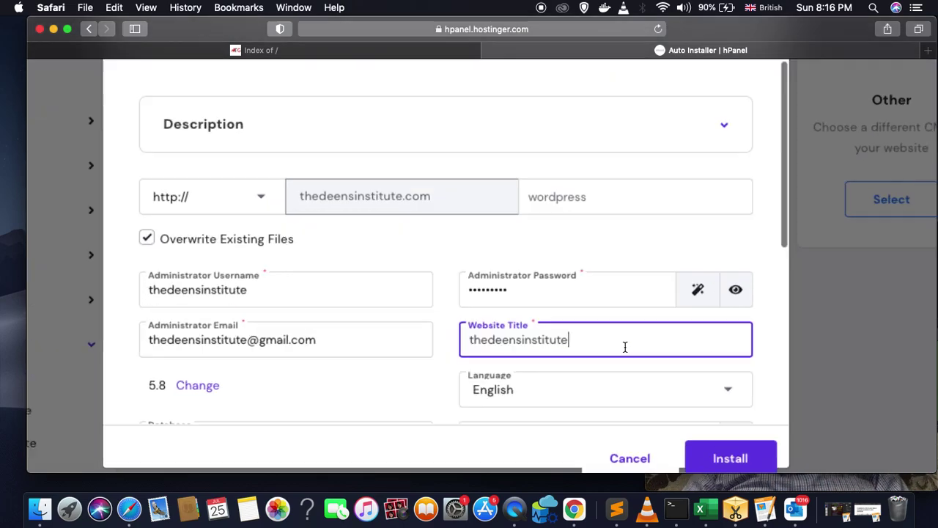
{"action": "scroll", "coordinate": [625, 347], "scroll_direction": "up", "scroll_amount": 2}
{"action": "scroll", "coordinate": [624, 352], "scroll_direction": "down", "scroll_amount": 4}
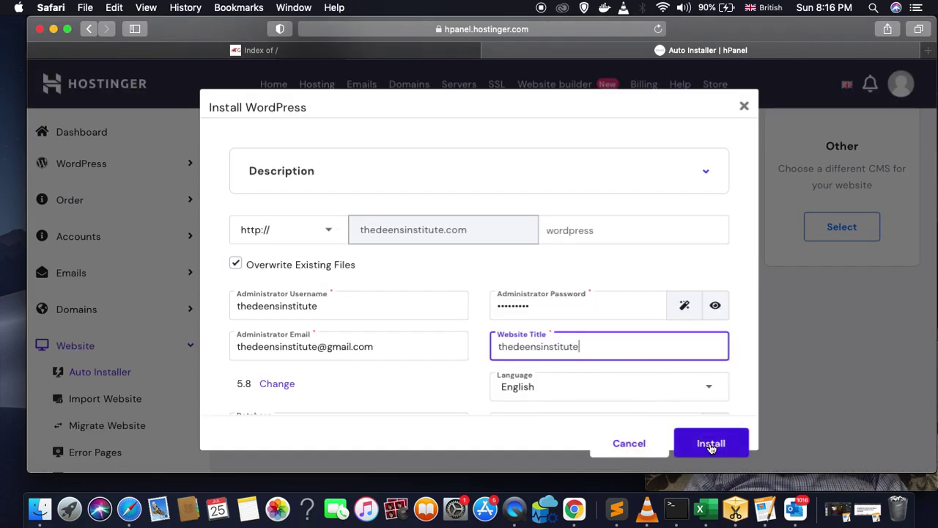
{"action": "left_click", "coordinate": [709, 445]}
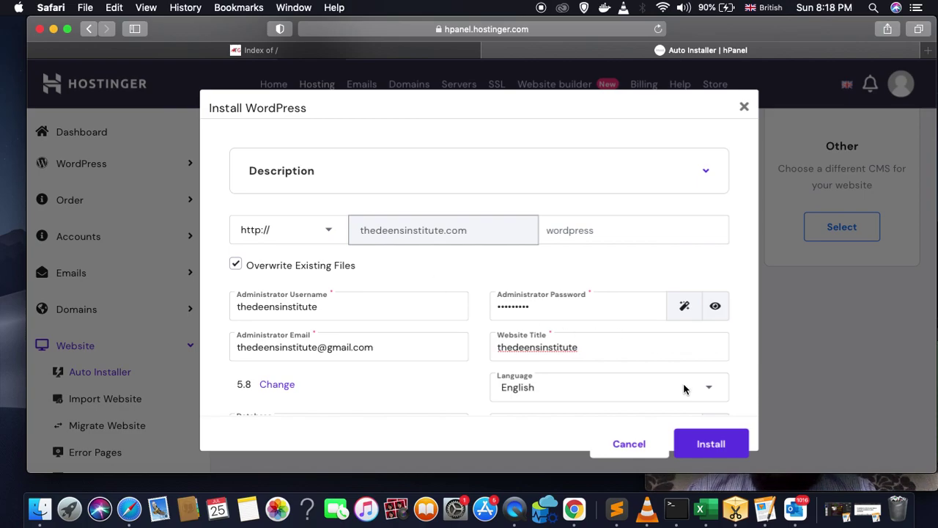
Step: Retry the installation with the same details, dismiss the error notices and close the installation form
{"action": "left_click", "coordinate": [721, 449]}
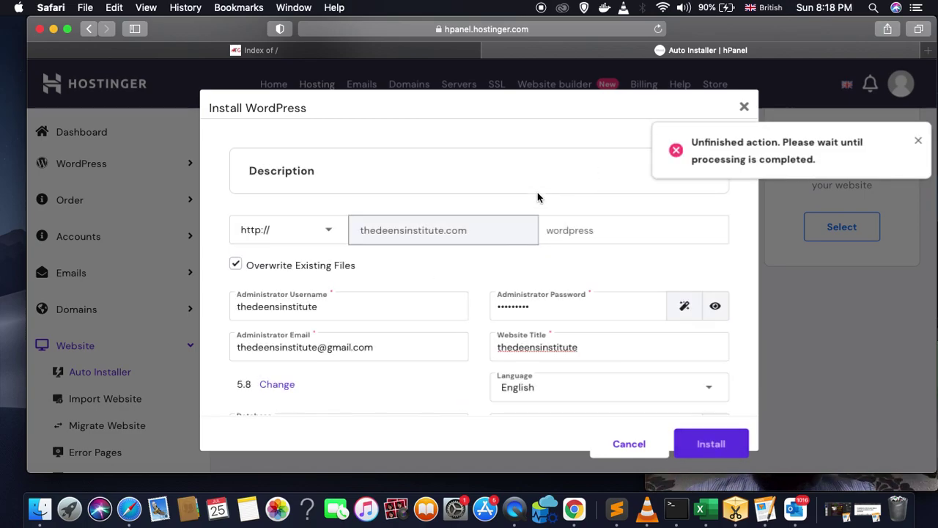
{"action": "left_click", "coordinate": [918, 141]}
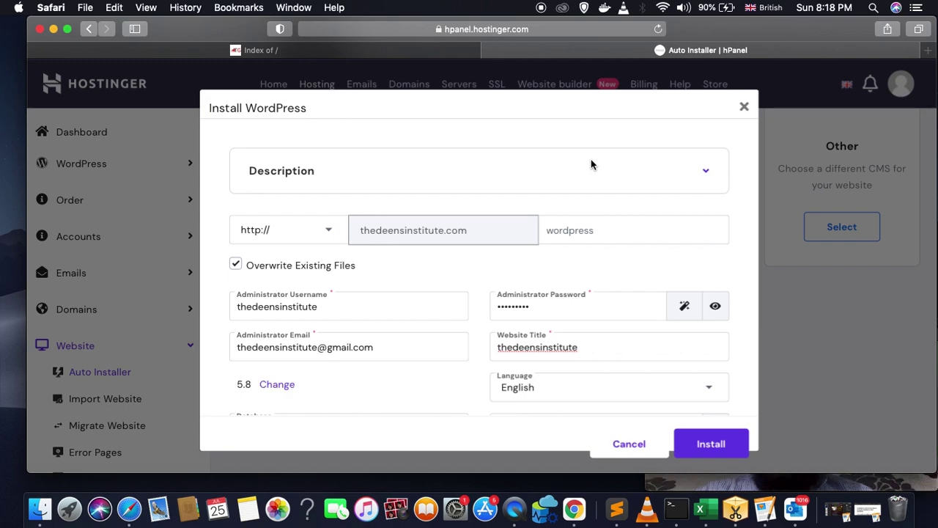
{"action": "left_click", "coordinate": [733, 449]}
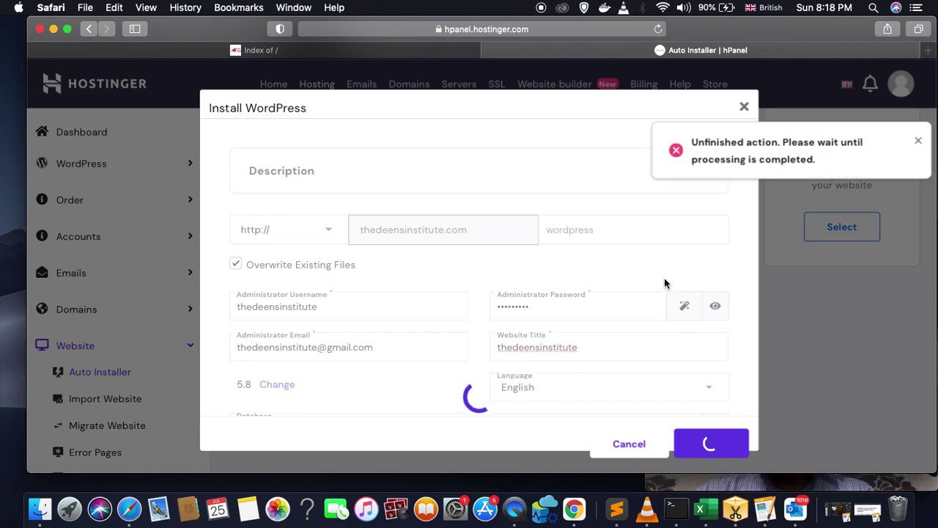
{"action": "left_click", "coordinate": [918, 140]}
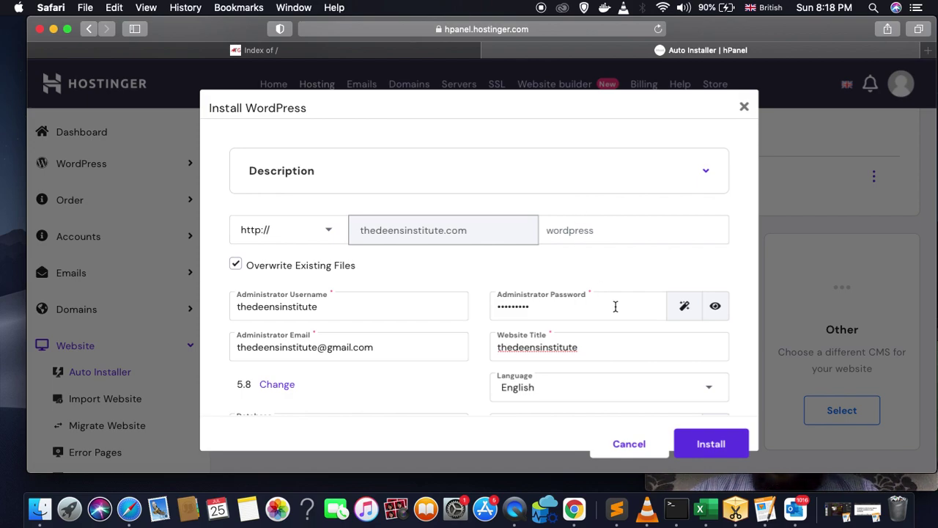
{"action": "left_click", "coordinate": [720, 448]}
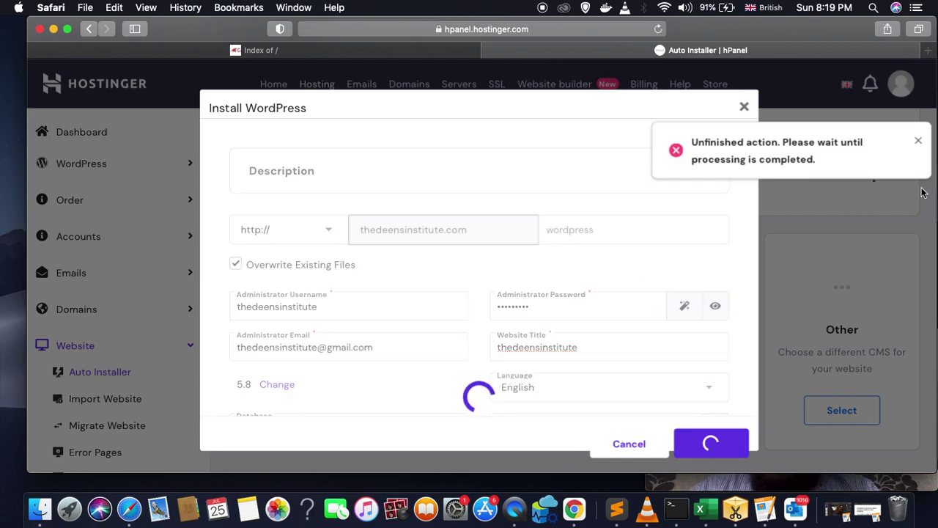
{"action": "left_click", "coordinate": [917, 141]}
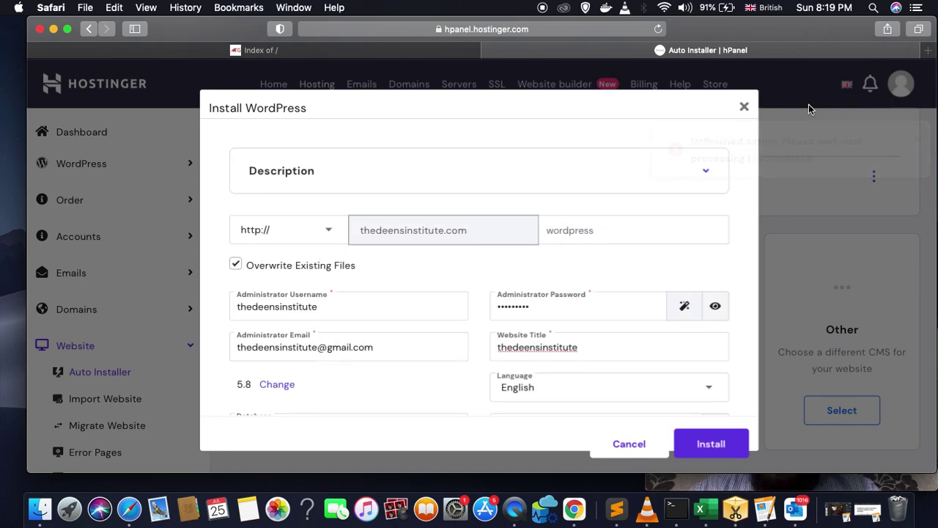
{"action": "left_click", "coordinate": [745, 107]}
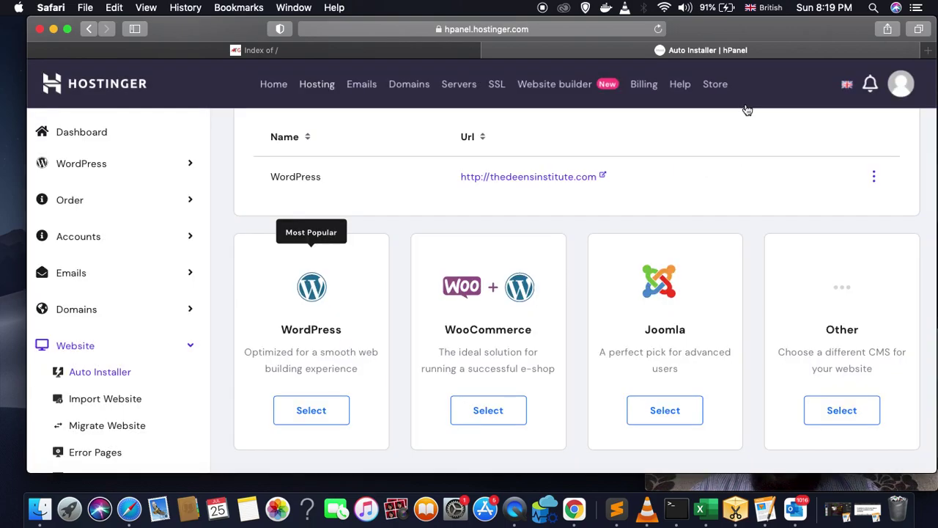
Step: Try again to install WooCommerce with WordPress from a reopened installation form and dismiss the notice
{"action": "left_click", "coordinate": [488, 411]}
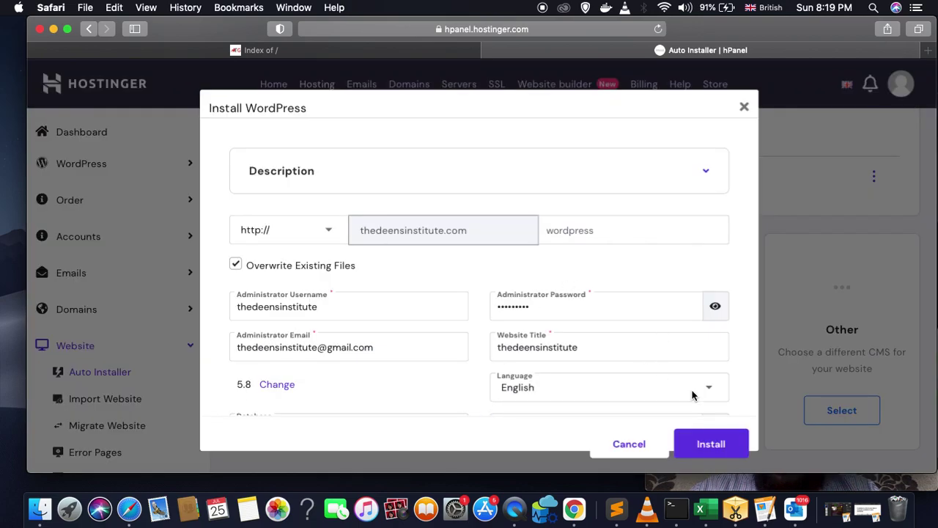
{"action": "left_click", "coordinate": [724, 451]}
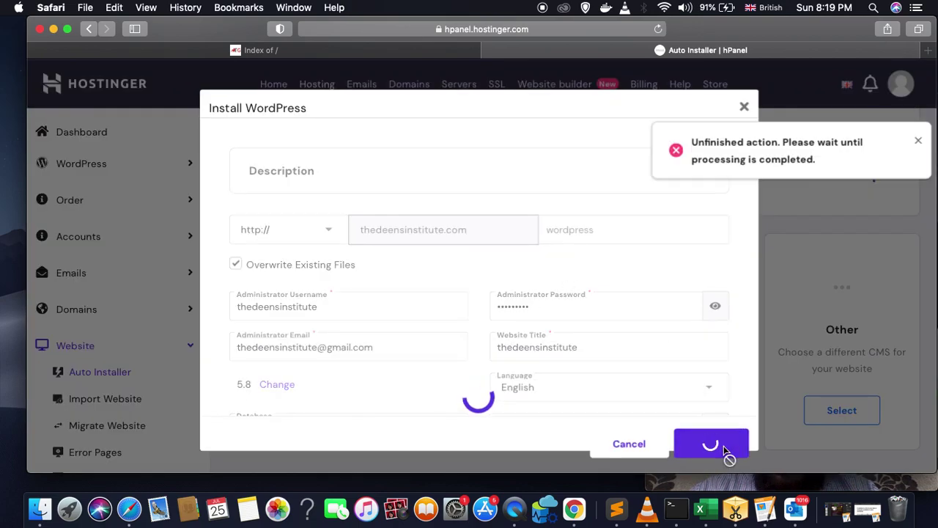
{"action": "left_click", "coordinate": [917, 142]}
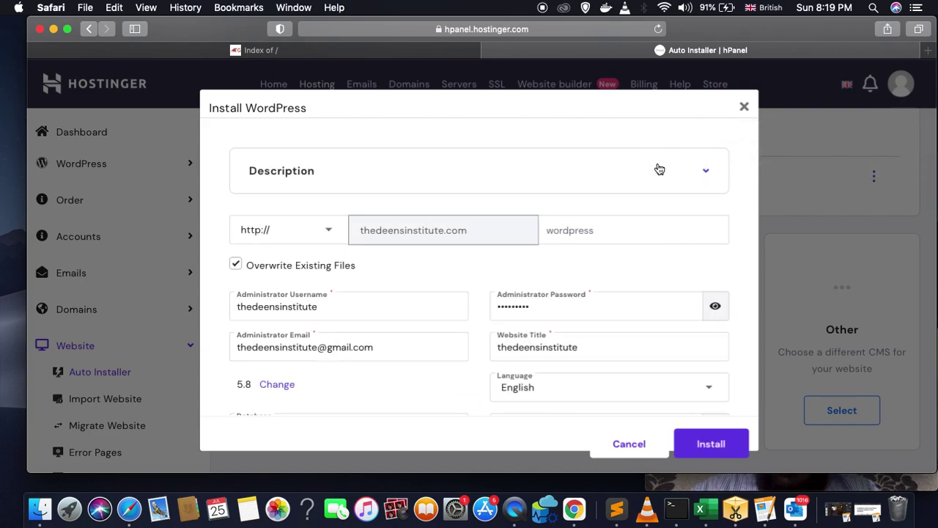
Step: Force-quit Safari and reopen it to reload the Auto Installer
{"action": "key", "text": "super+alt+Escape"}
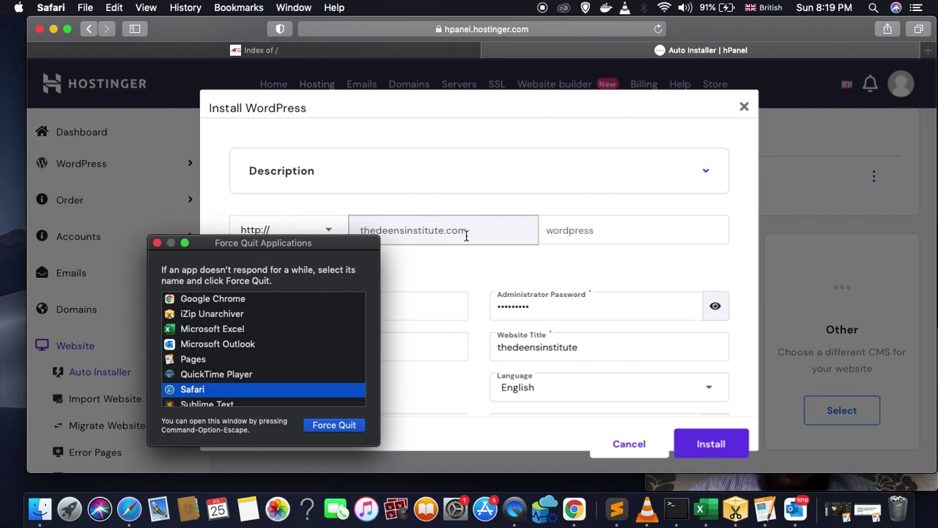
{"action": "left_click", "coordinate": [326, 426]}
{"action": "left_click", "coordinate": [364, 310]}
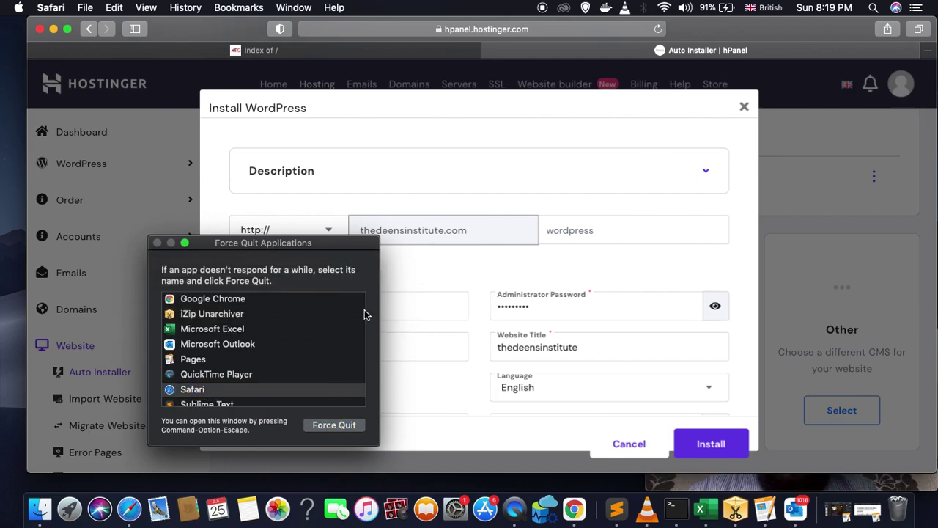
{"action": "left_click", "coordinate": [157, 242]}
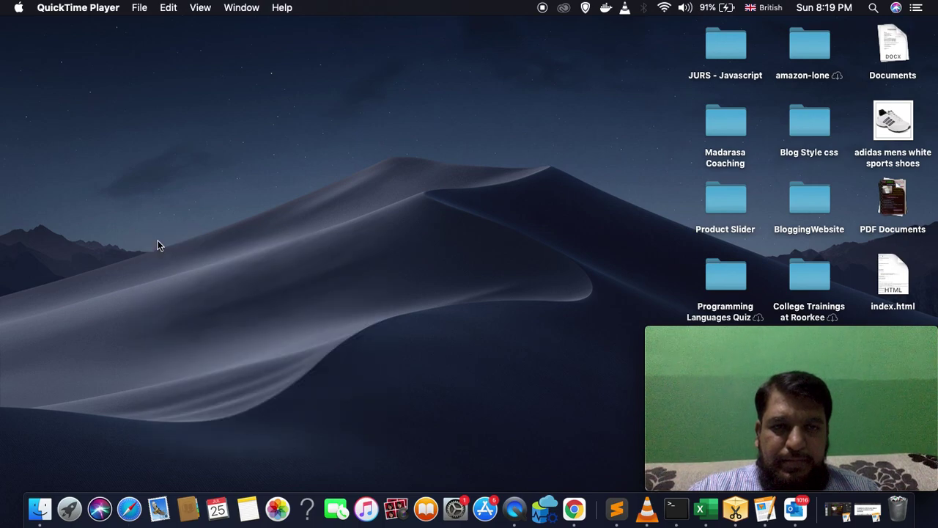
{"action": "left_click", "coordinate": [129, 513]}
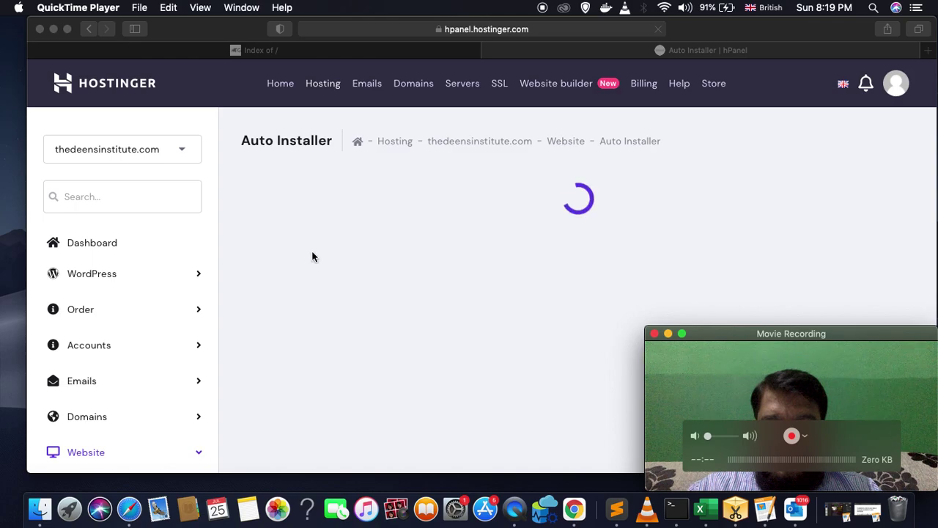
{"action": "scroll", "coordinate": [147, 355], "scroll_direction": "down", "scroll_amount": 2}
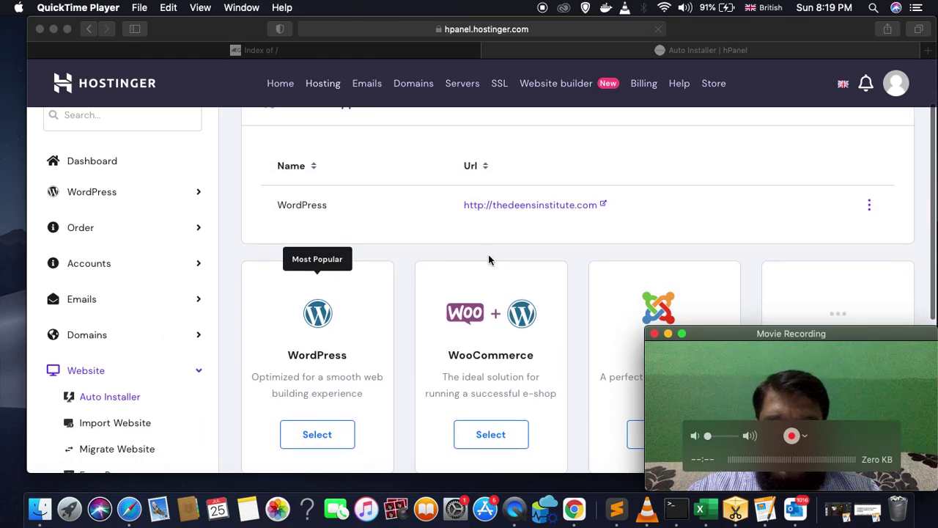
{"action": "scroll", "coordinate": [484, 278], "scroll_direction": "down", "scroll_amount": 2}
{"action": "left_click", "coordinate": [494, 373]}
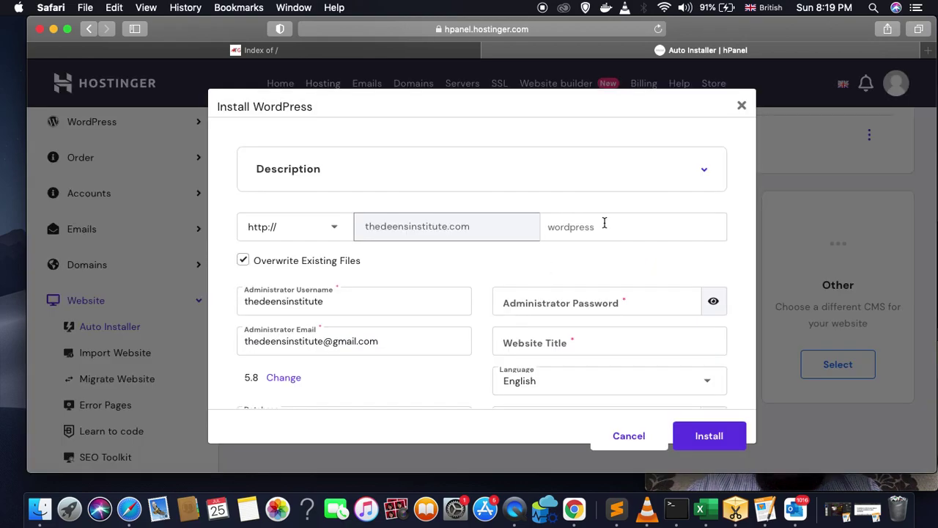
{"action": "left_click", "coordinate": [626, 440]}
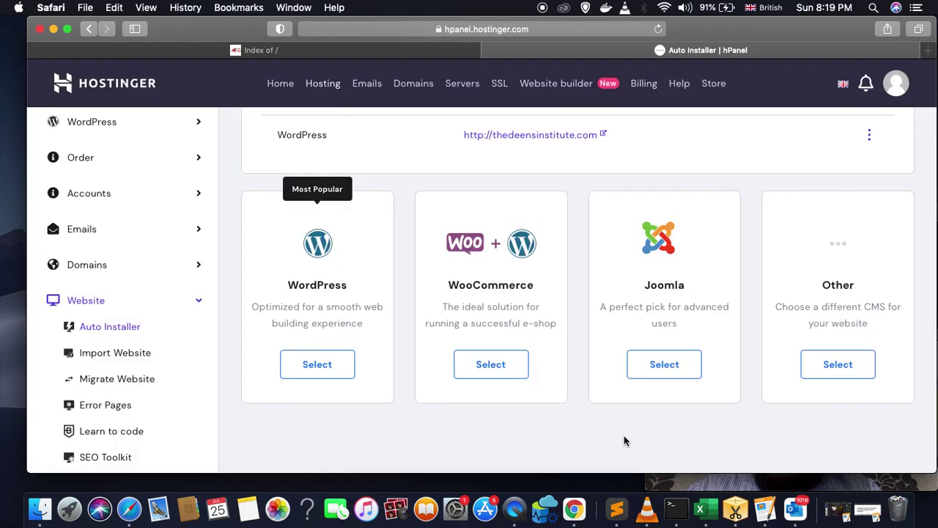
Step: Open the installed WordPress site thedeensinstitute.com in a new browser tab and view its front page
{"action": "left_click", "coordinate": [539, 138]}
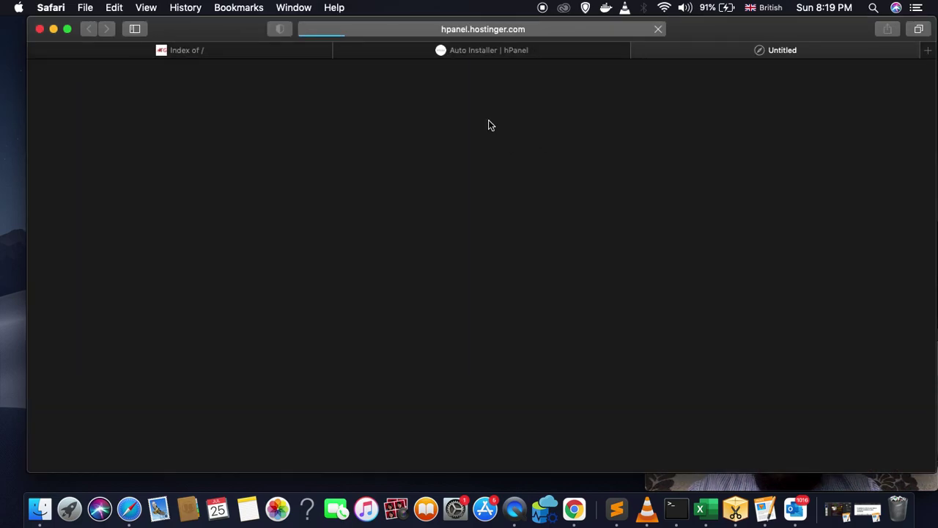
{"action": "left_click", "coordinate": [389, 51]}
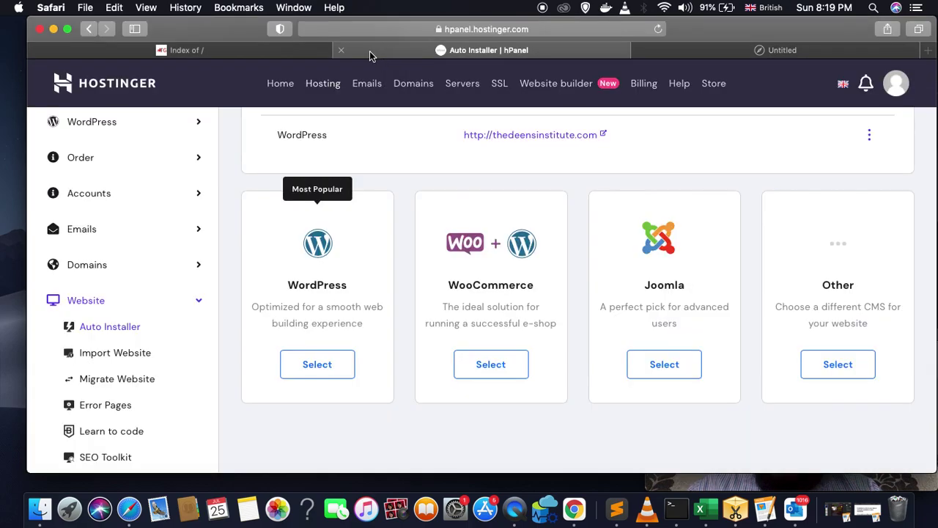
{"action": "left_click", "coordinate": [768, 48]}
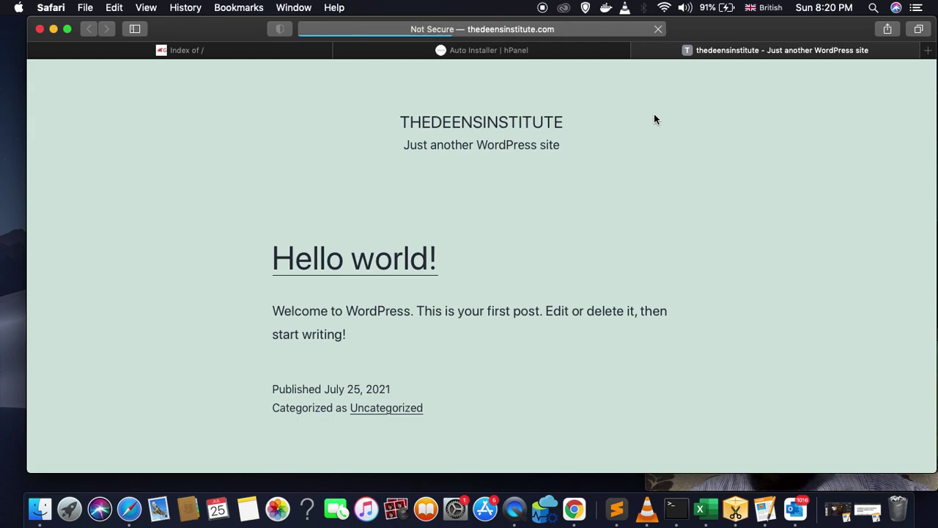
Step: Return to the hosting list, choose to edit thedeensinstitute.com and open its WordPress admin area
{"action": "left_click", "coordinate": [491, 50]}
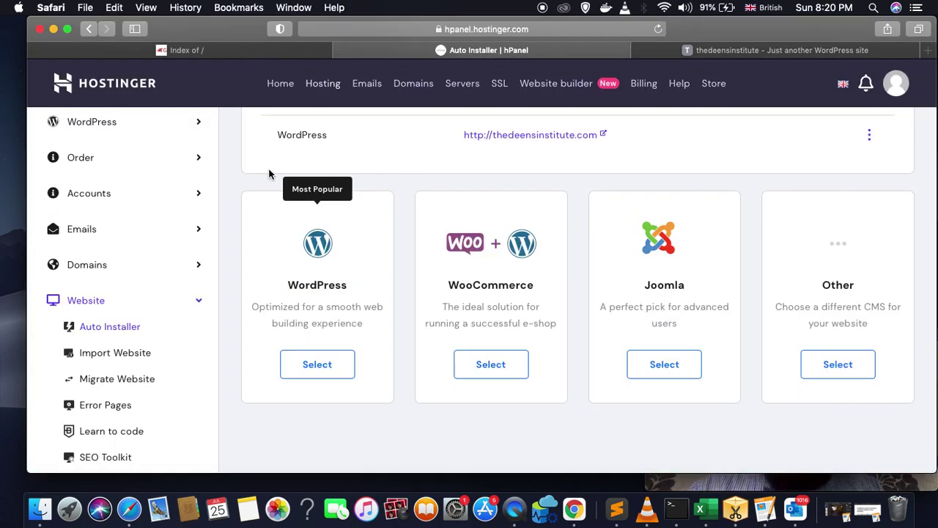
{"action": "scroll", "coordinate": [116, 288], "scroll_direction": "up", "scroll_amount": 4}
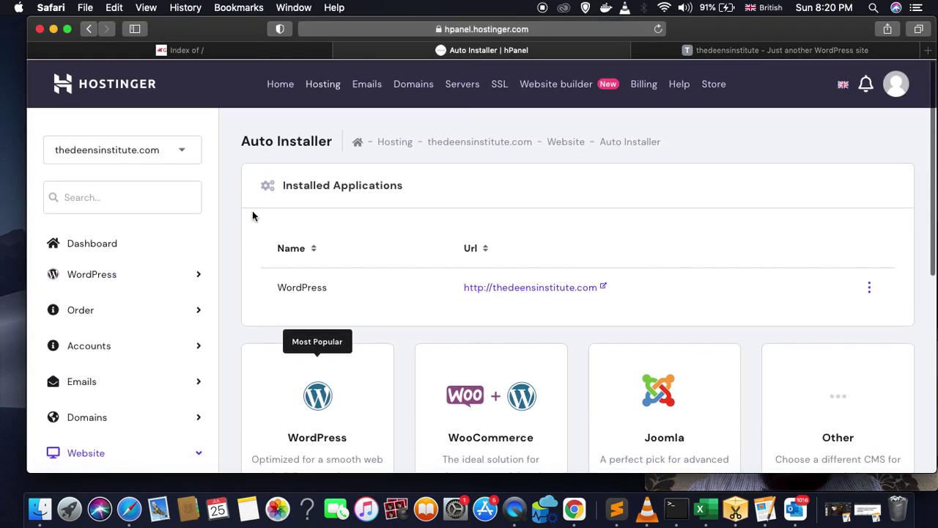
{"action": "left_click", "coordinate": [323, 83]}
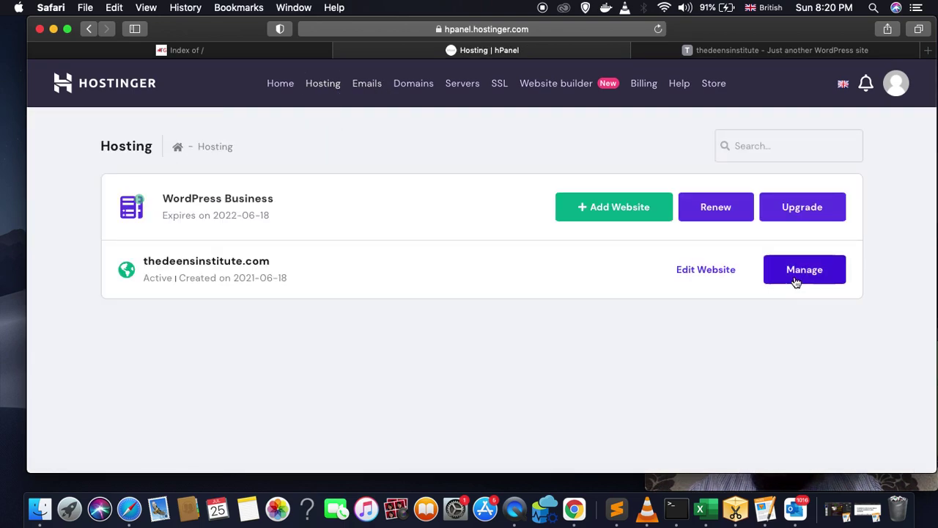
{"action": "left_click", "coordinate": [713, 276]}
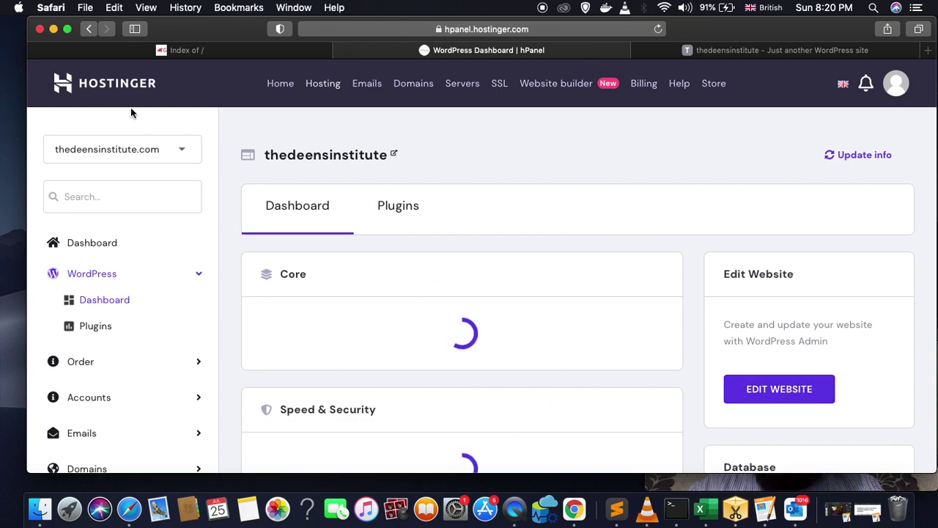
{"action": "left_click", "coordinate": [773, 397]}
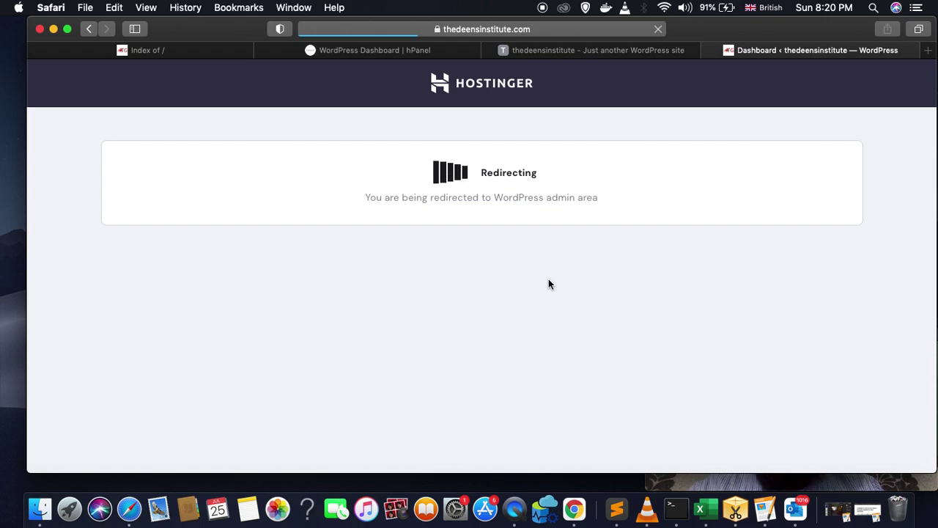
Step: Look over the WordPress dashboard and open the site's list of installed themes
{"action": "left_click", "coordinate": [719, 484]}
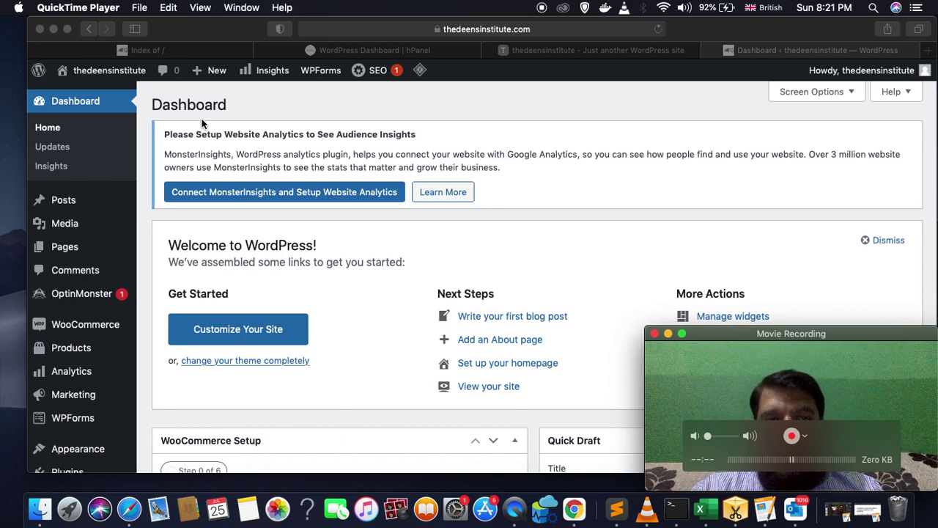
{"action": "scroll", "coordinate": [262, 279], "scroll_direction": "down", "scroll_amount": 4}
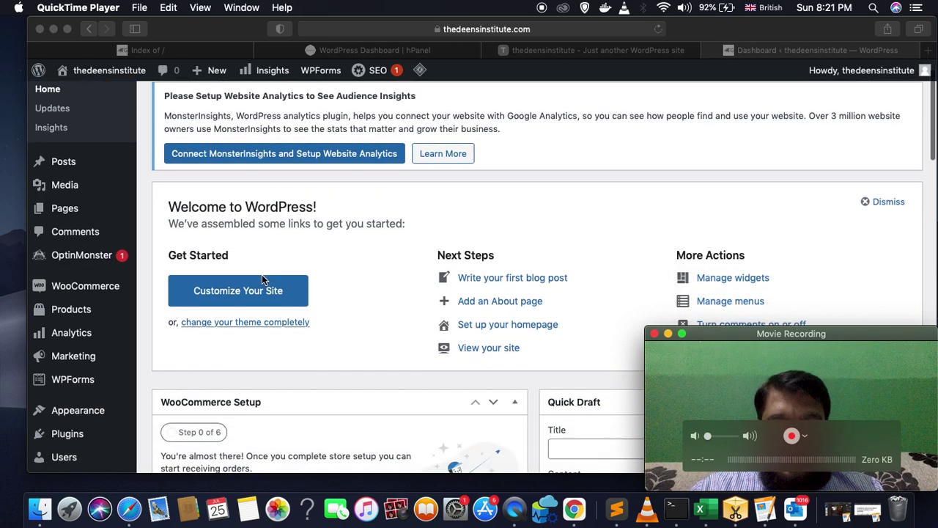
{"action": "scroll", "coordinate": [262, 279], "scroll_direction": "up", "scroll_amount": 2}
{"action": "scroll", "coordinate": [263, 279], "scroll_direction": "down", "scroll_amount": 2}
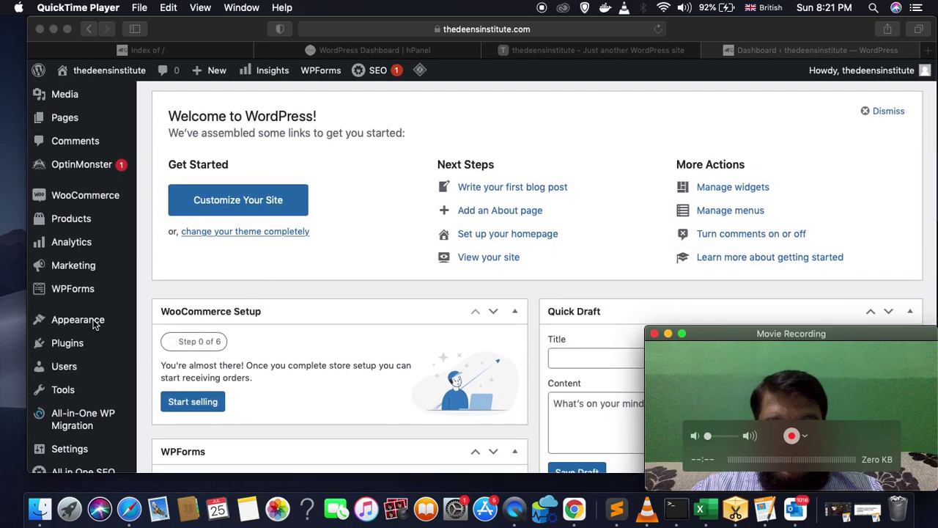
{"action": "left_click", "coordinate": [181, 263]}
{"action": "mouse_move", "coordinate": [95, 327]}
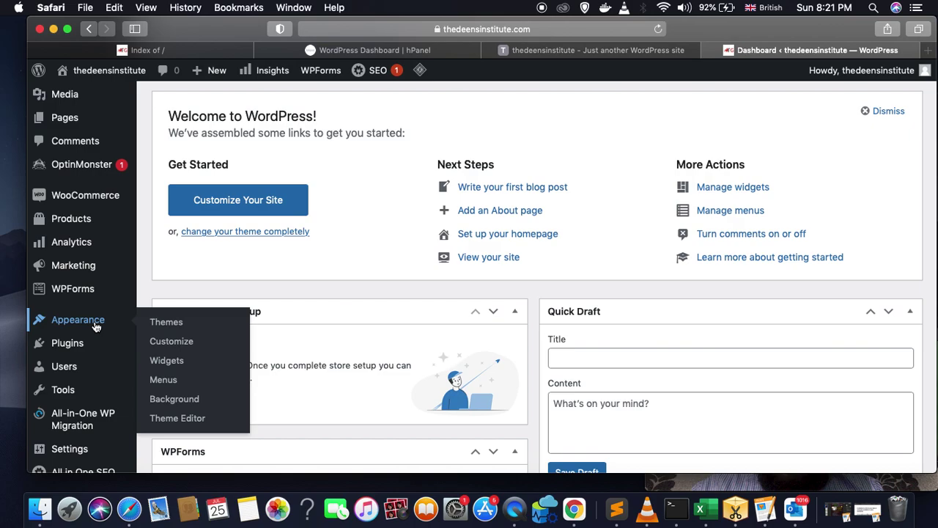
{"action": "left_click", "coordinate": [172, 322]}
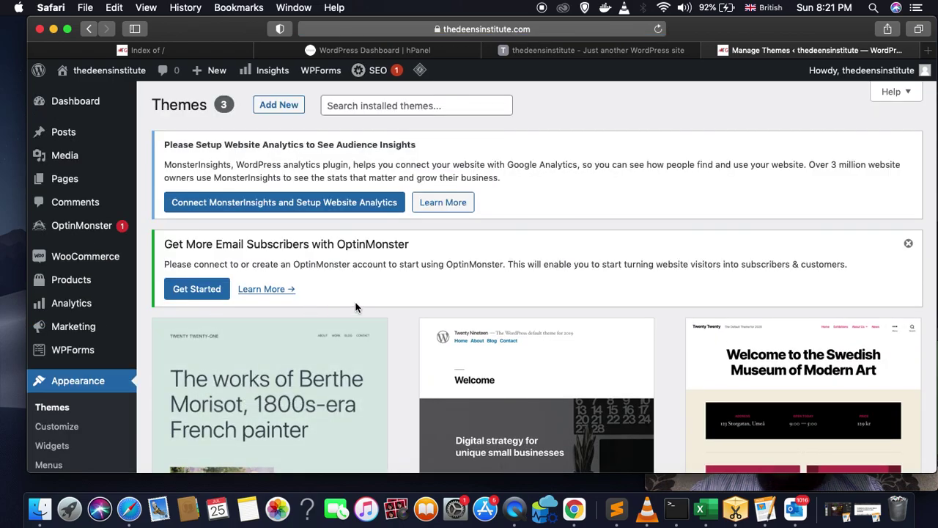
Step: Delete the installed Twenty Nineteen theme and confirm the deletion
{"action": "scroll", "coordinate": [355, 306], "scroll_direction": "down", "scroll_amount": 5}
{"action": "scroll", "coordinate": [355, 306], "scroll_direction": "up", "scroll_amount": 10}
{"action": "scroll", "coordinate": [356, 307], "scroll_direction": "down", "scroll_amount": 2}
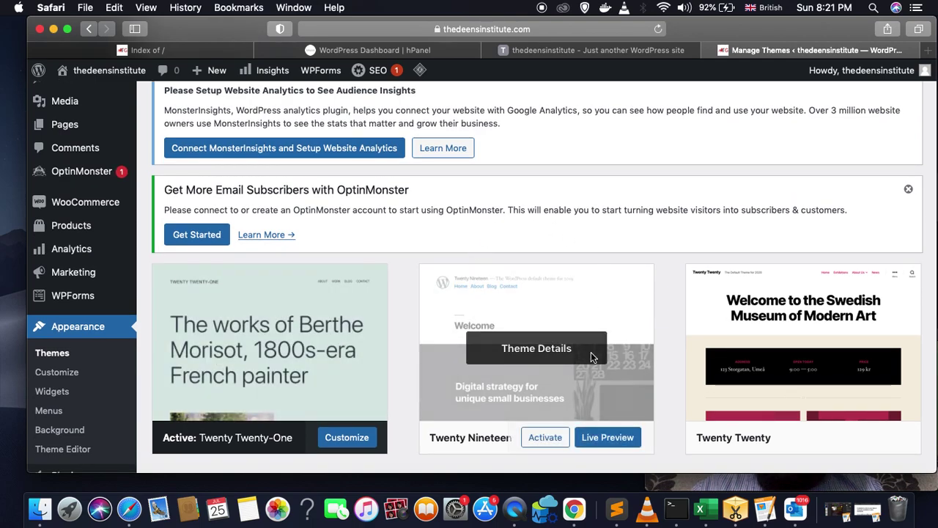
{"action": "left_click", "coordinate": [632, 300]}
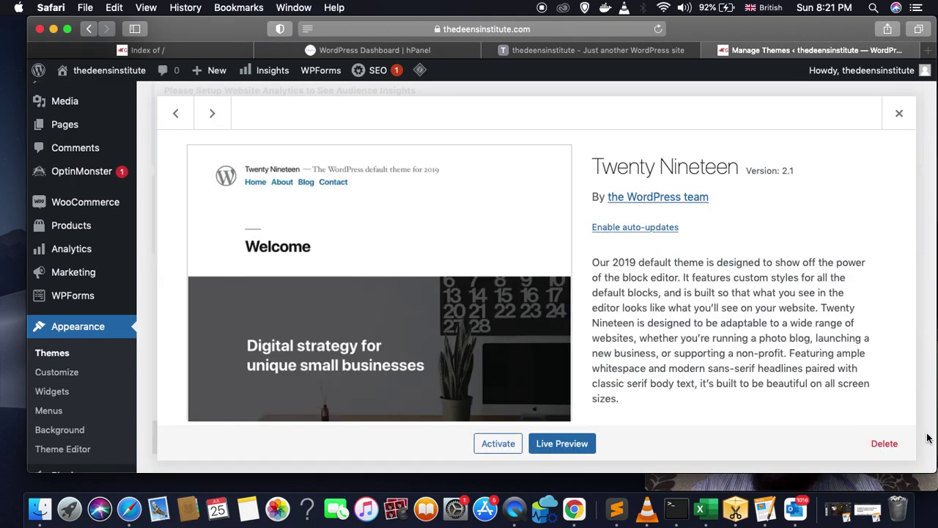
{"action": "left_click", "coordinate": [884, 443]}
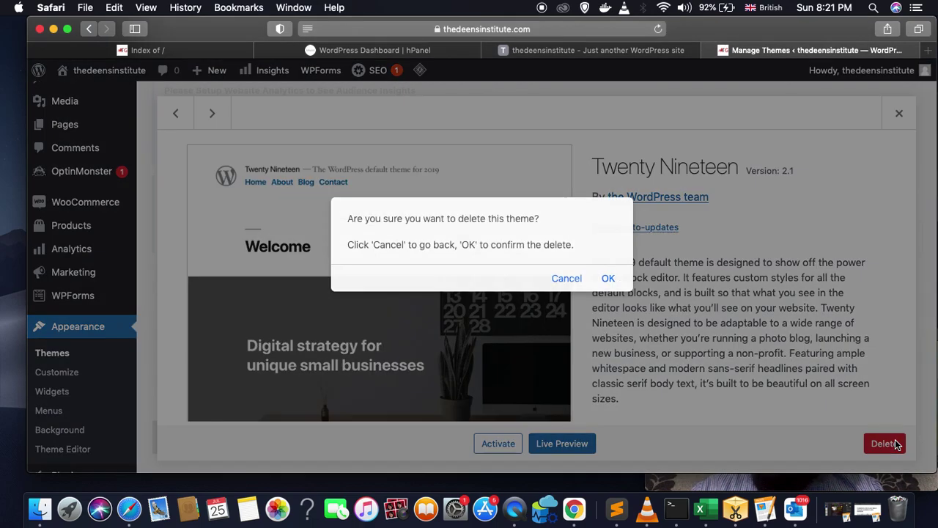
{"action": "left_click", "coordinate": [608, 279]}
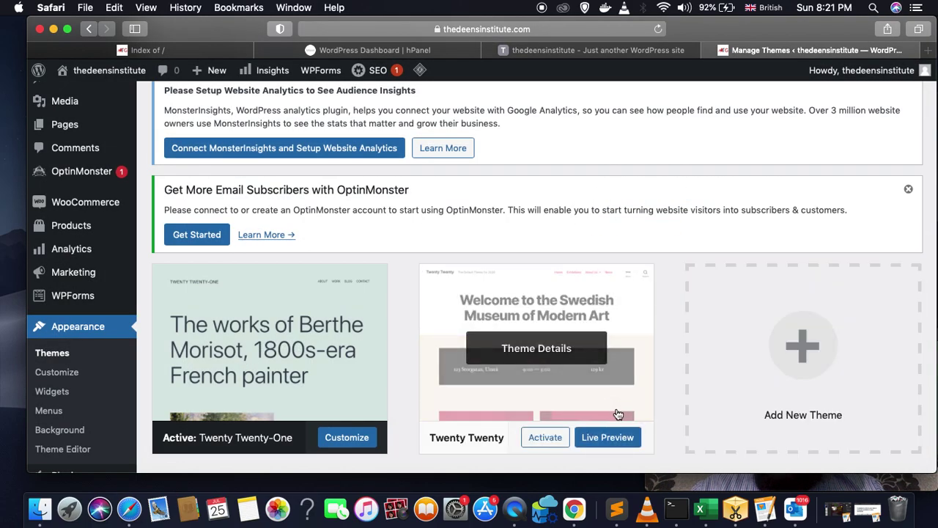
Step: Delete the installed Twenty Twenty theme from its theme details and confirm the deletion
{"action": "left_click", "coordinate": [639, 391]}
{"action": "left_click", "coordinate": [884, 444]}
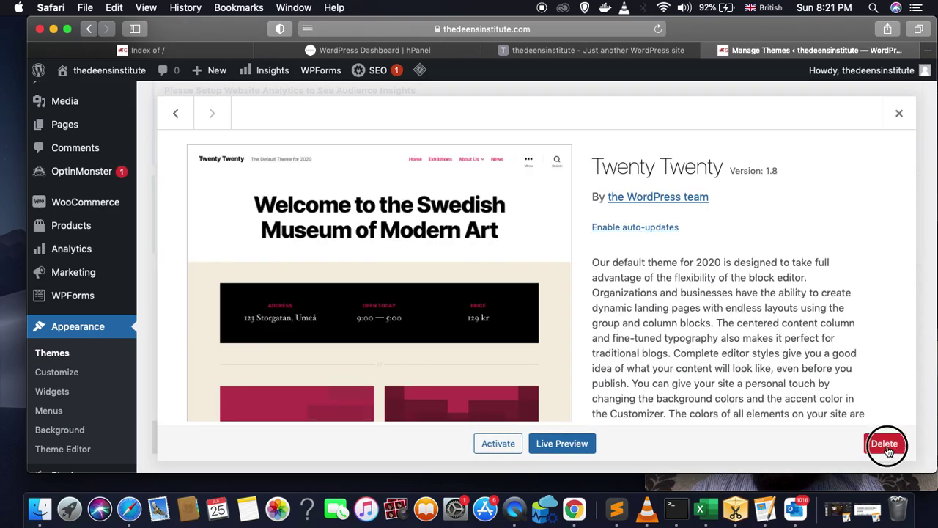
{"action": "left_click", "coordinate": [607, 279]}
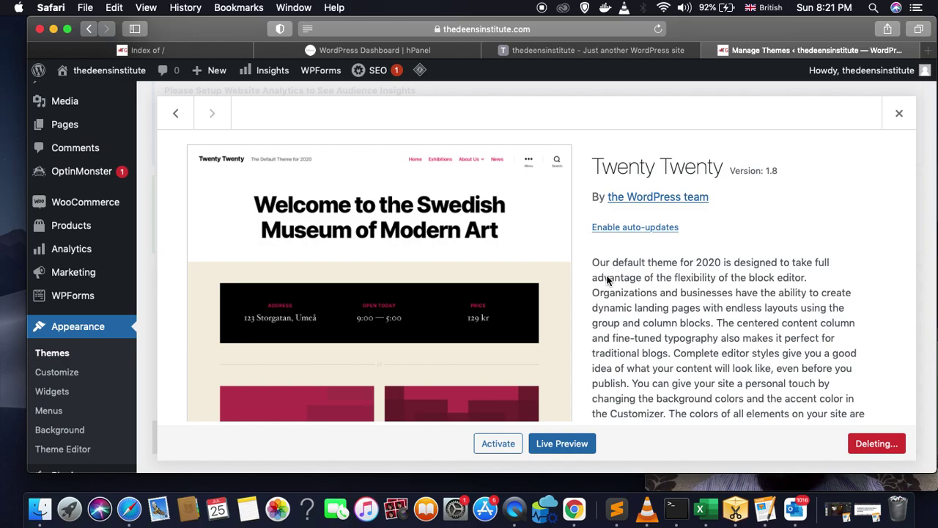
Step: Check the remaining installed theme, start adding a new theme and search the theme directory for "astra"
{"action": "scroll", "coordinate": [387, 299], "scroll_direction": "down", "scroll_amount": 5}
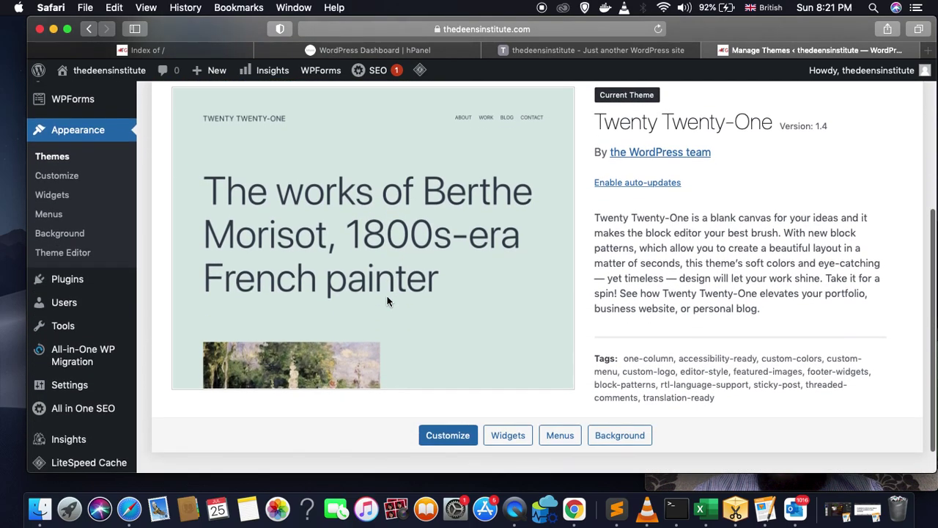
{"action": "scroll", "coordinate": [387, 300], "scroll_direction": "down", "scroll_amount": 1}
{"action": "scroll", "coordinate": [387, 299], "scroll_direction": "up", "scroll_amount": 5}
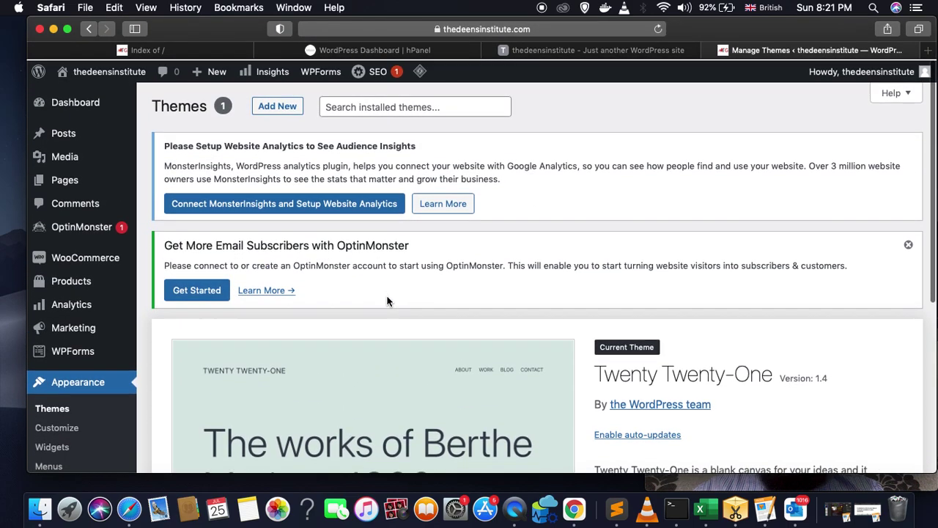
{"action": "left_click", "coordinate": [284, 105]}
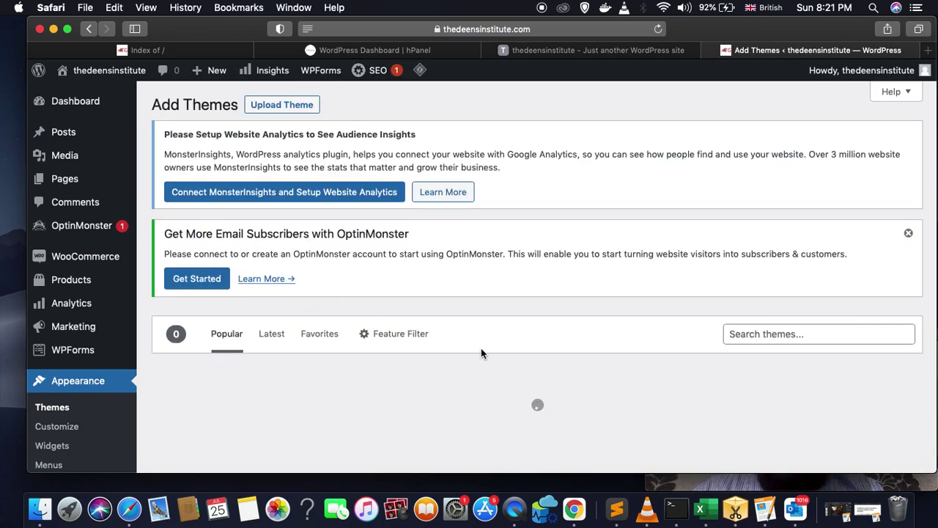
{"action": "left_click", "coordinate": [741, 331]}
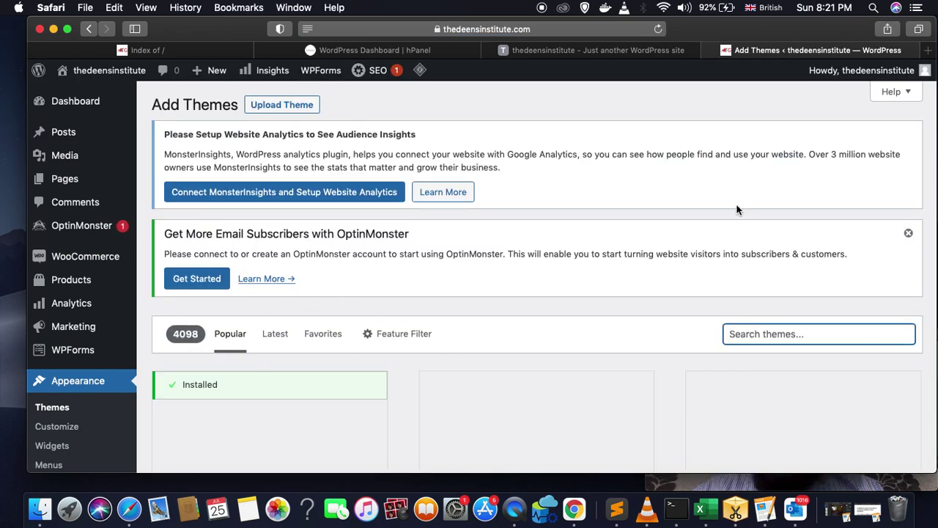
{"action": "scroll", "coordinate": [740, 202], "scroll_direction": "up", "scroll_amount": 5}
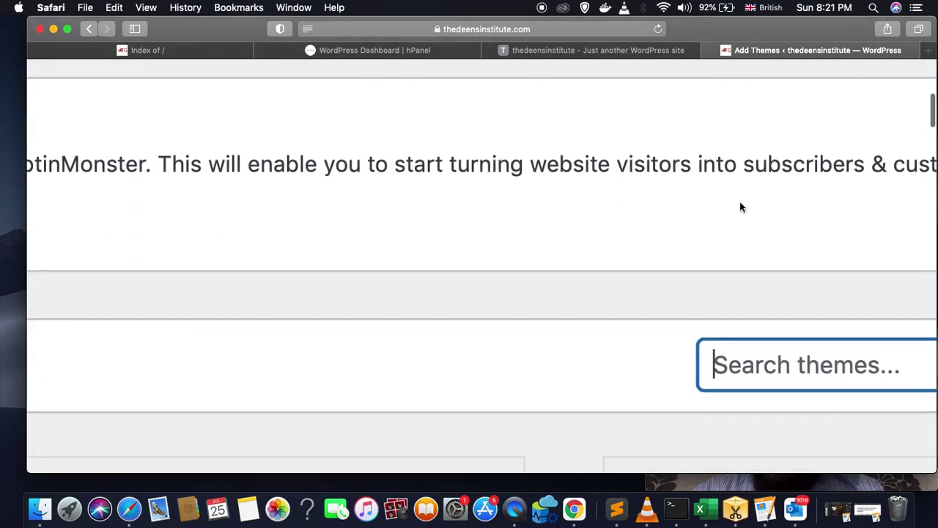
{"action": "scroll", "coordinate": [739, 205], "scroll_direction": "right", "scroll_amount": 3}
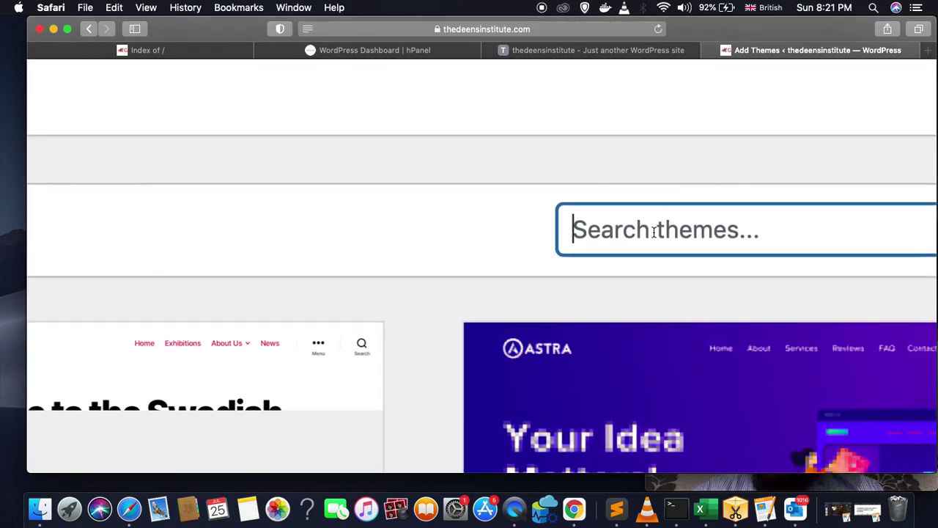
{"action": "type", "text": "astra"}
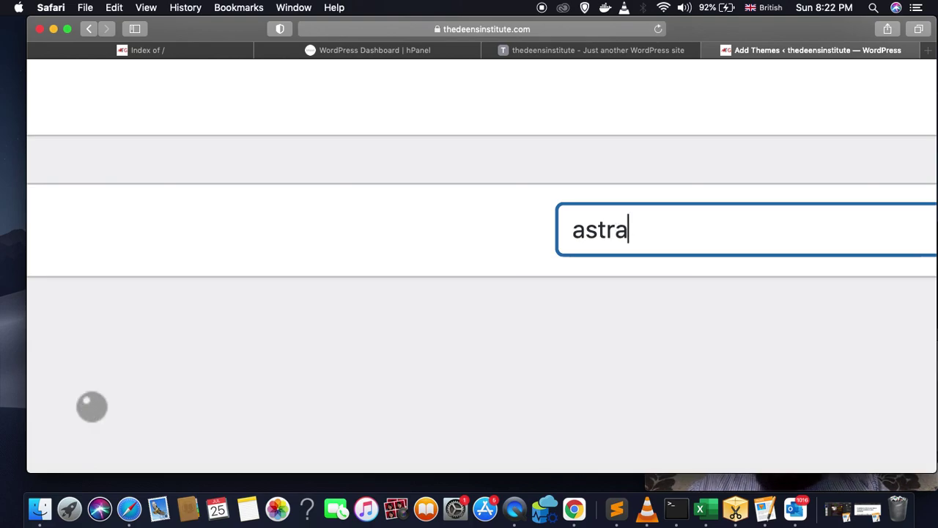
Step: Open the details and preview of the Astra theme and examine its description and demo page
{"action": "scroll", "coordinate": [463, 227], "scroll_direction": "down", "scroll_amount": 5}
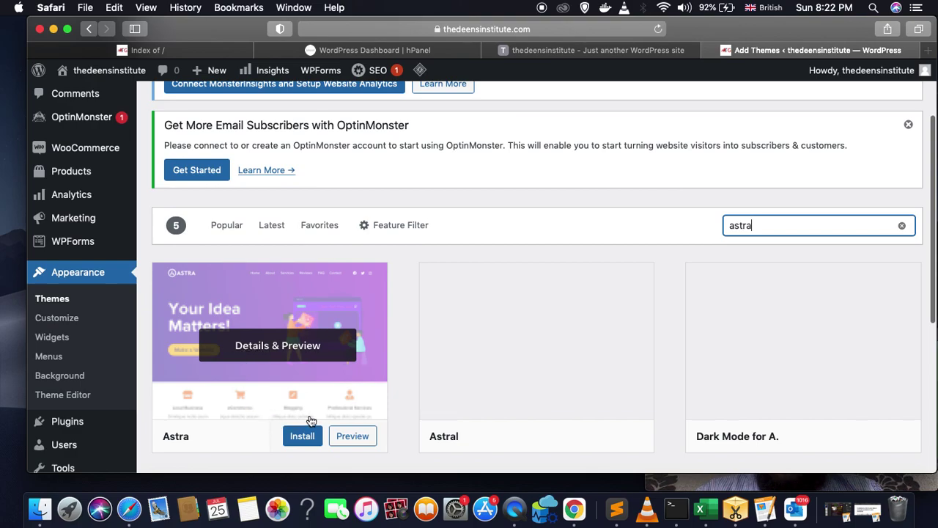
{"action": "left_click", "coordinate": [304, 351]}
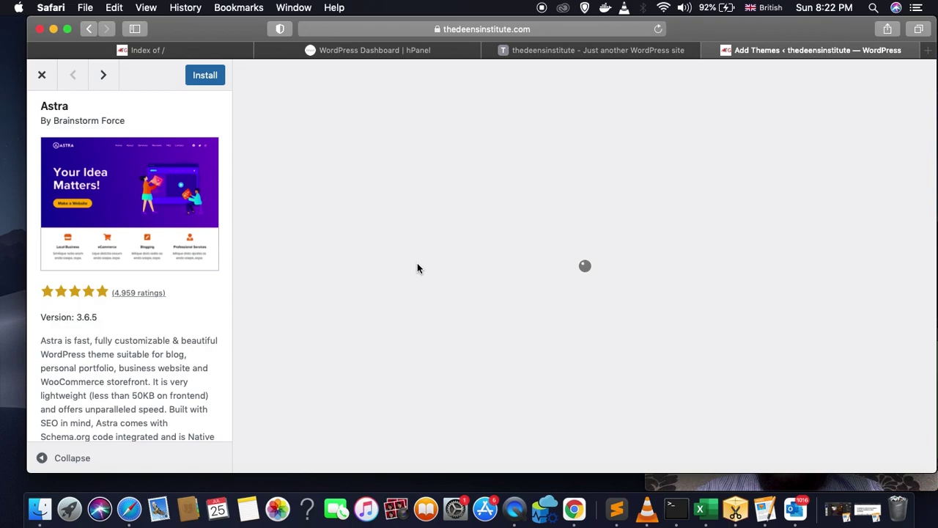
{"action": "scroll", "coordinate": [126, 355], "scroll_direction": "down", "scroll_amount": 8}
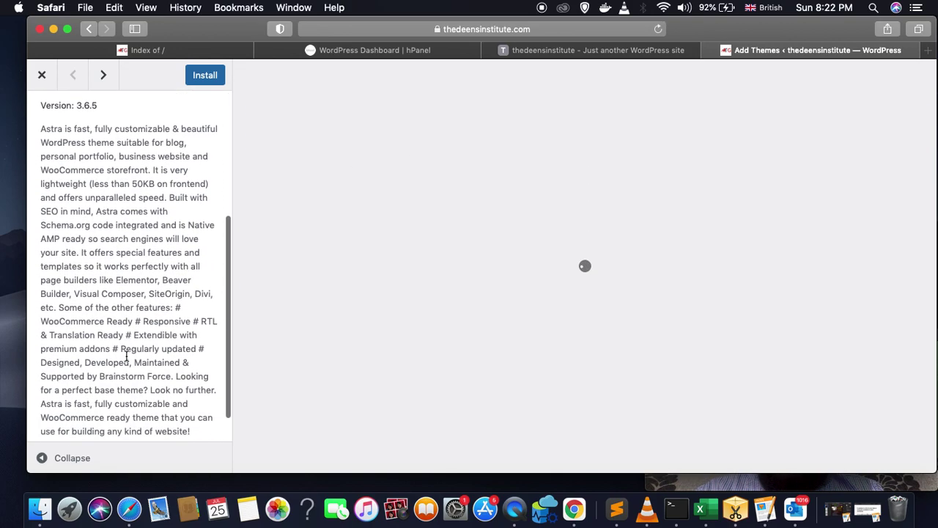
{"action": "scroll", "coordinate": [126, 356], "scroll_direction": "up", "scroll_amount": 8}
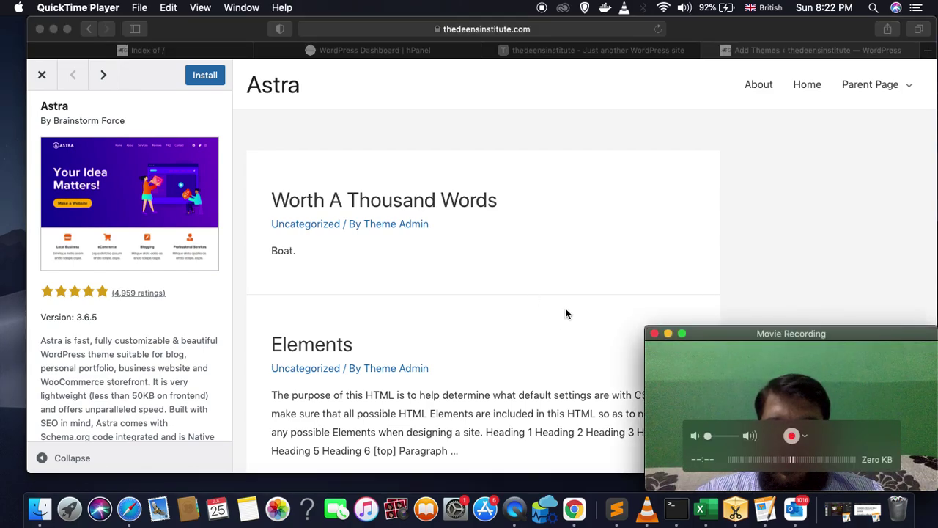
{"action": "scroll", "coordinate": [517, 315], "scroll_direction": "down", "scroll_amount": 10}
{"action": "scroll", "coordinate": [517, 321], "scroll_direction": "down", "scroll_amount": 7}
{"action": "scroll", "coordinate": [517, 321], "scroll_direction": "up", "scroll_amount": 3}
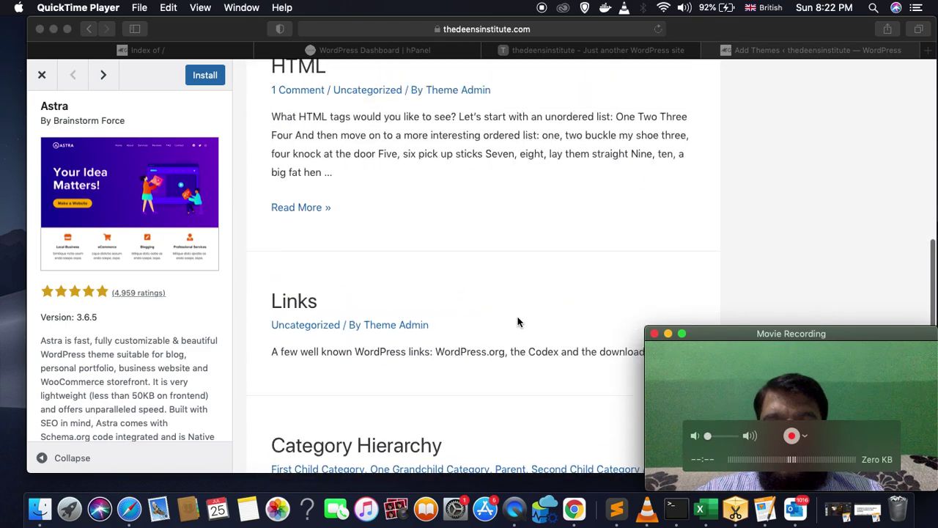
{"action": "scroll", "coordinate": [517, 321], "scroll_direction": "up", "scroll_amount": 15}
{"action": "scroll", "coordinate": [517, 321], "scroll_direction": "down", "scroll_amount": 6}
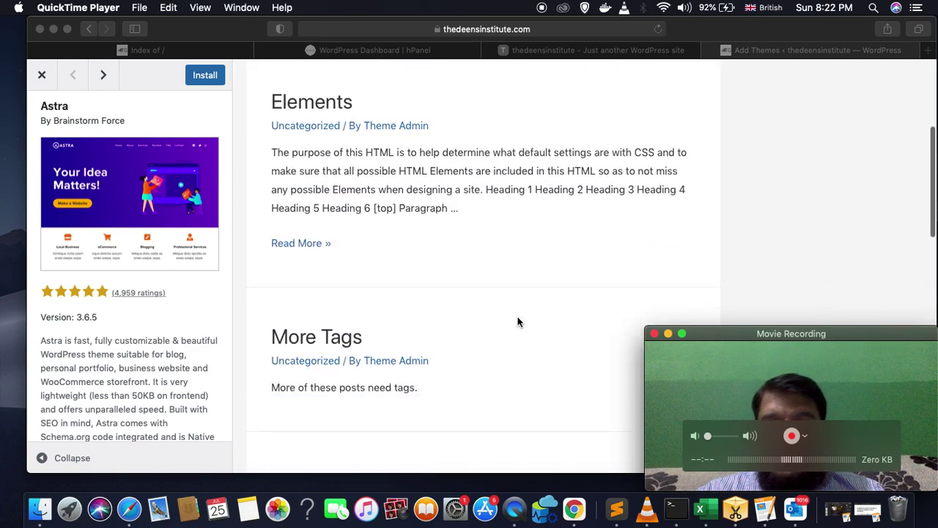
{"action": "scroll", "coordinate": [517, 321], "scroll_direction": "down", "scroll_amount": 15}
{"action": "scroll", "coordinate": [516, 321], "scroll_direction": "up", "scroll_amount": 20}
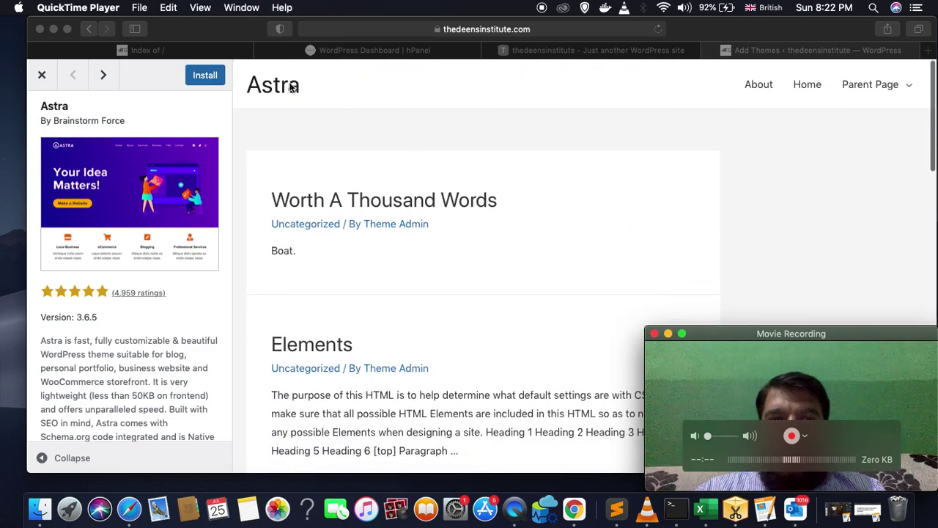
Step: Leave the Astra preview for the installed themes list and start adding a new theme again
{"action": "left_click", "coordinate": [90, 30]}
{"action": "left_click", "coordinate": [90, 30]}
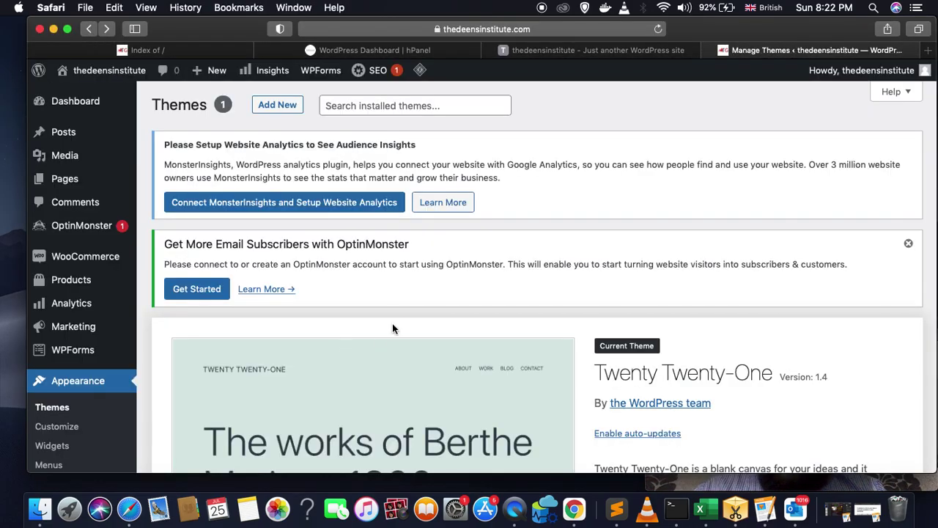
{"action": "scroll", "coordinate": [388, 329], "scroll_direction": "down", "scroll_amount": 10}
{"action": "scroll", "coordinate": [398, 320], "scroll_direction": "up", "scroll_amount": 10}
{"action": "left_click", "coordinate": [274, 104]}
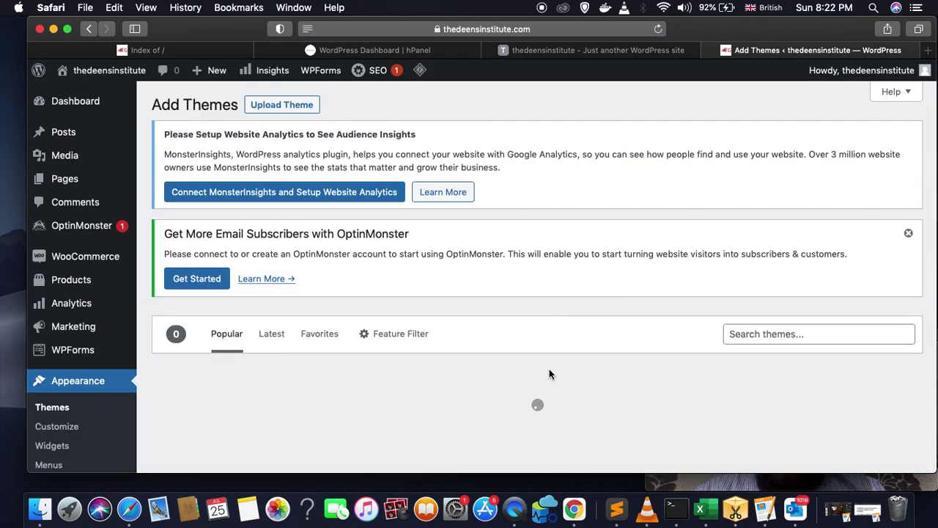
Step: Find Astra among the popular themes and install it
{"action": "scroll", "coordinate": [617, 348], "scroll_direction": "down", "scroll_amount": 5}
{"action": "scroll", "coordinate": [617, 349], "scroll_direction": "up", "scroll_amount": 2}
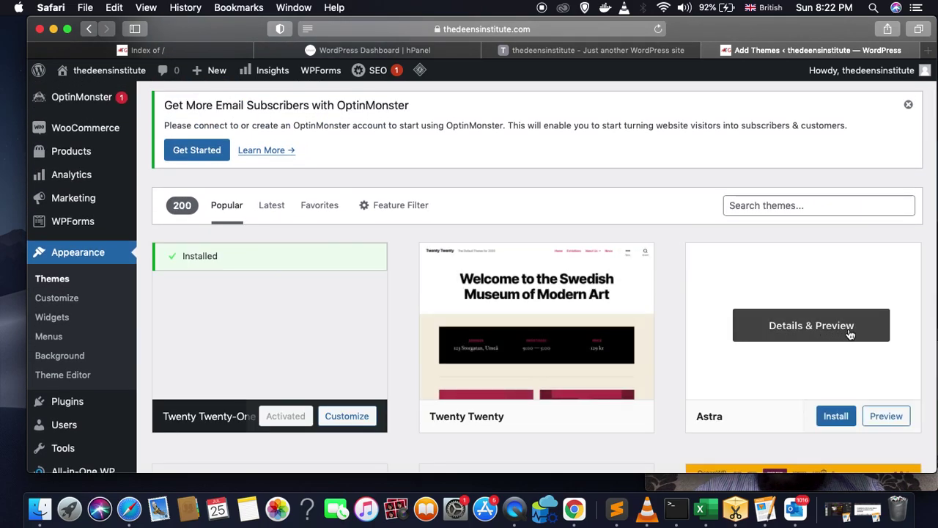
{"action": "scroll", "coordinate": [824, 389], "scroll_direction": "down", "scroll_amount": 5}
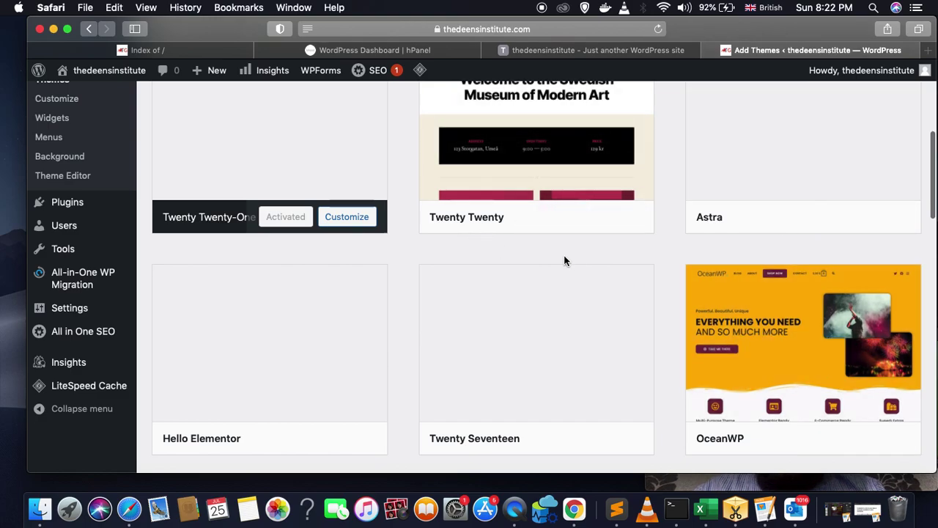
{"action": "scroll", "coordinate": [565, 259], "scroll_direction": "up", "scroll_amount": 1}
{"action": "scroll", "coordinate": [748, 188], "scroll_direction": "up", "scroll_amount": 1}
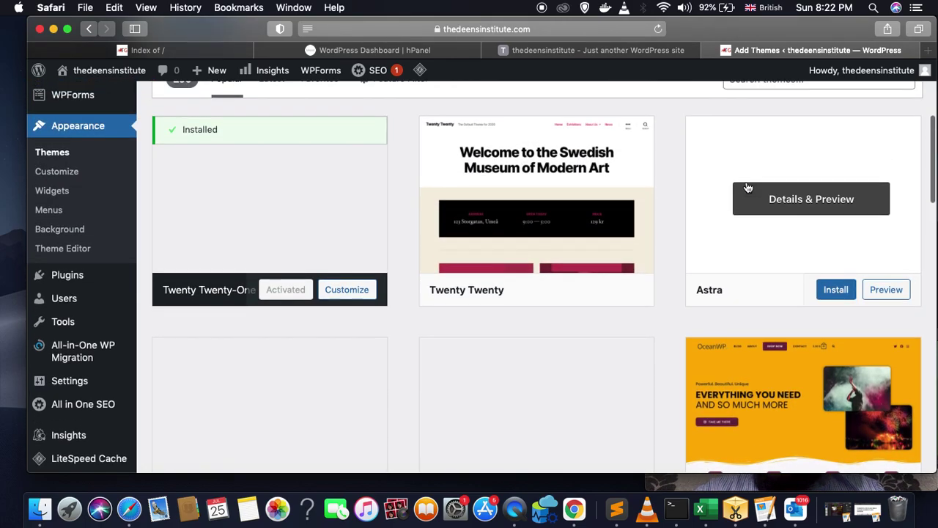
{"action": "left_click", "coordinate": [836, 291]}
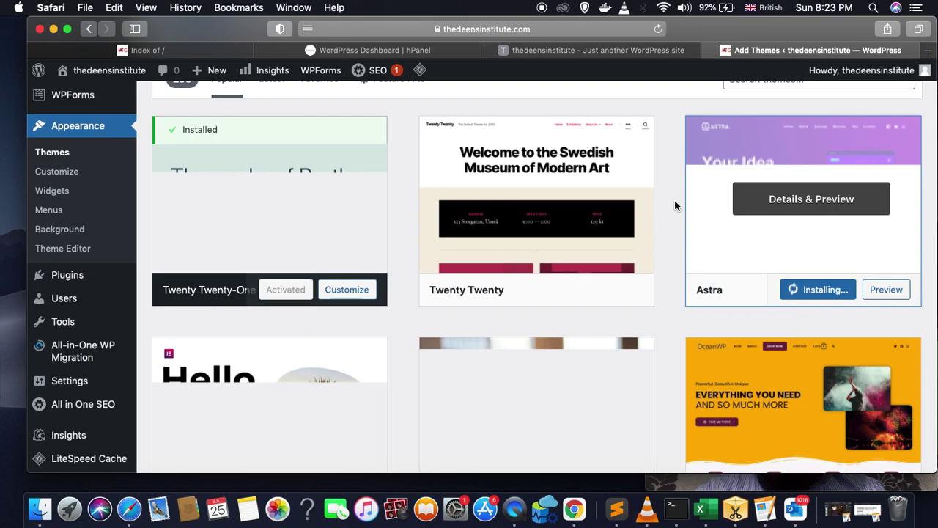
Step: Browse the other popular themes offered for the site while Astra installs
{"action": "scroll", "coordinate": [674, 205], "scroll_direction": "up", "scroll_amount": 3}
{"action": "scroll", "coordinate": [674, 205], "scroll_direction": "down", "scroll_amount": 1}
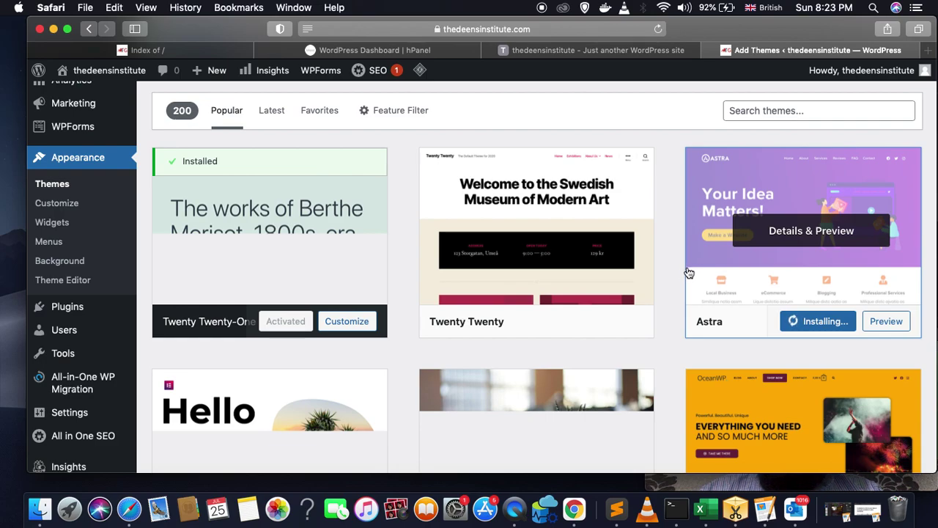
{"action": "scroll", "coordinate": [665, 286], "scroll_direction": "down", "scroll_amount": 10}
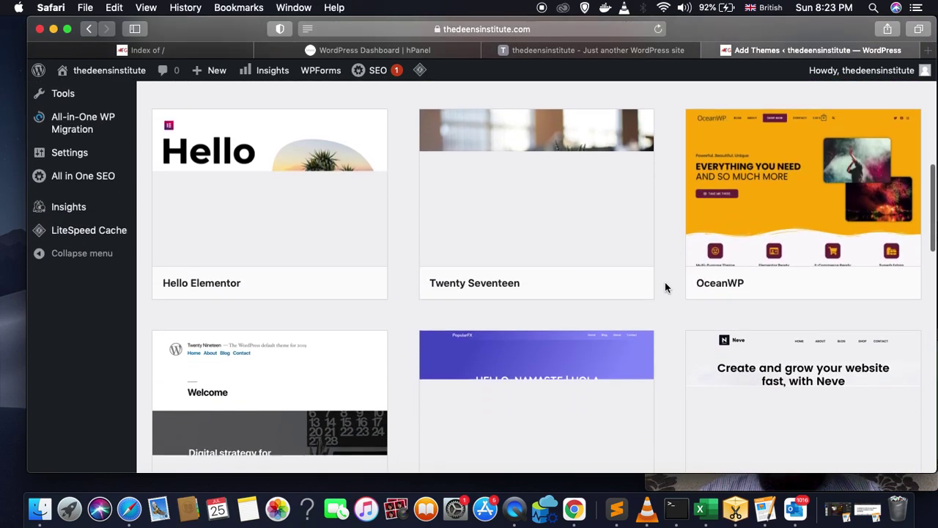
{"action": "scroll", "coordinate": [665, 287], "scroll_direction": "down", "scroll_amount": 5}
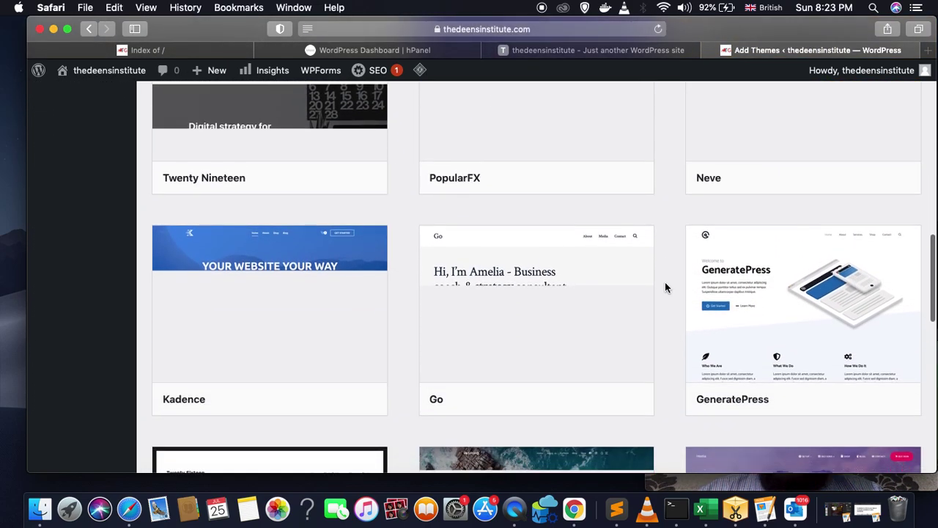
{"action": "scroll", "coordinate": [667, 362], "scroll_direction": "down", "scroll_amount": 5}
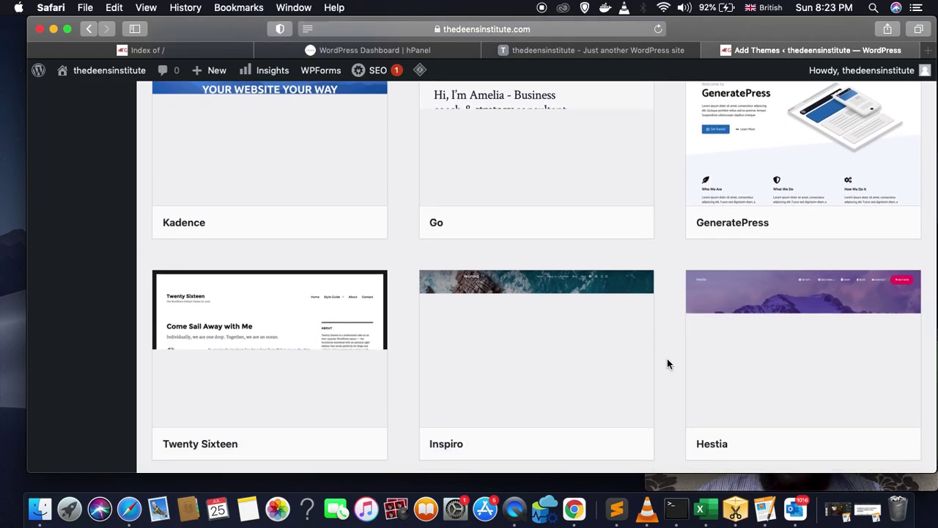
Step: Examine the remaining popular themes in the WordPress theme catalogue, returning to the start of the list
{"action": "scroll", "coordinate": [667, 363], "scroll_direction": "down", "scroll_amount": 10}
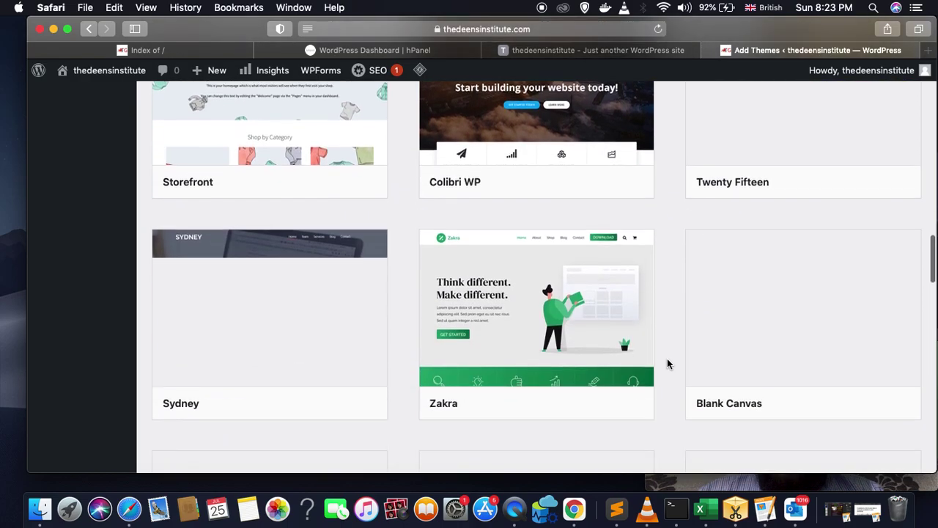
{"action": "scroll", "coordinate": [667, 363], "scroll_direction": "down", "scroll_amount": 2}
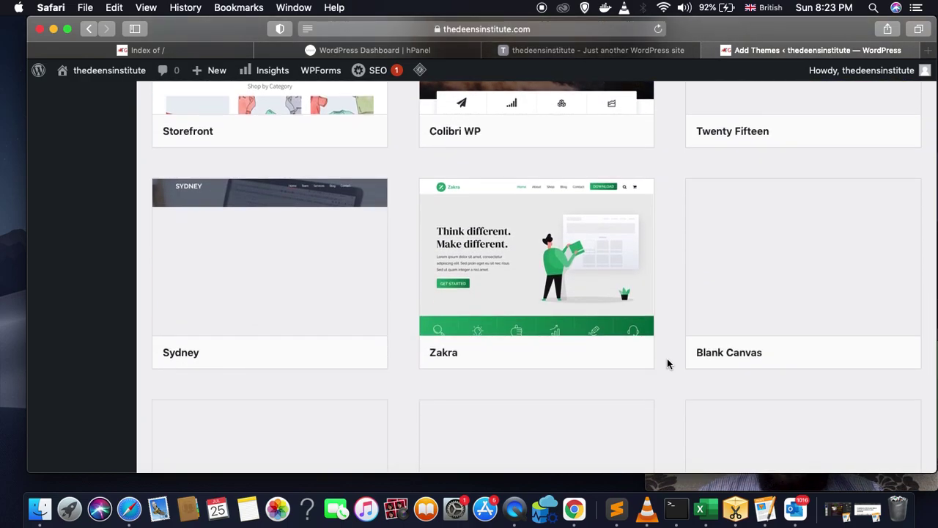
{"action": "scroll", "coordinate": [667, 363], "scroll_direction": "down", "scroll_amount": 8}
{"action": "scroll", "coordinate": [667, 364], "scroll_direction": "down", "scroll_amount": 12}
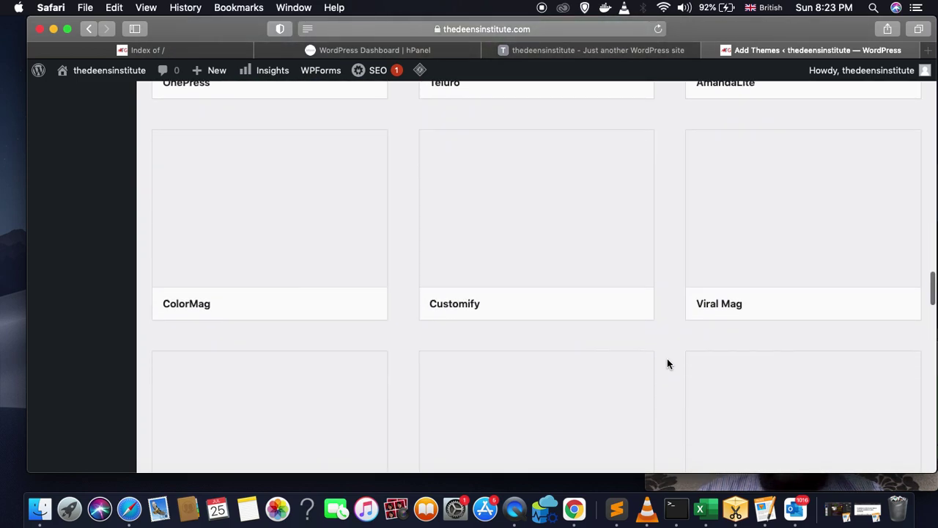
{"action": "scroll", "coordinate": [667, 363], "scroll_direction": "down", "scroll_amount": 2}
{"action": "scroll", "coordinate": [667, 364], "scroll_direction": "down", "scroll_amount": 6}
{"action": "scroll", "coordinate": [667, 364], "scroll_direction": "down", "scroll_amount": 15}
{"action": "scroll", "coordinate": [667, 364], "scroll_direction": "down", "scroll_amount": 11}
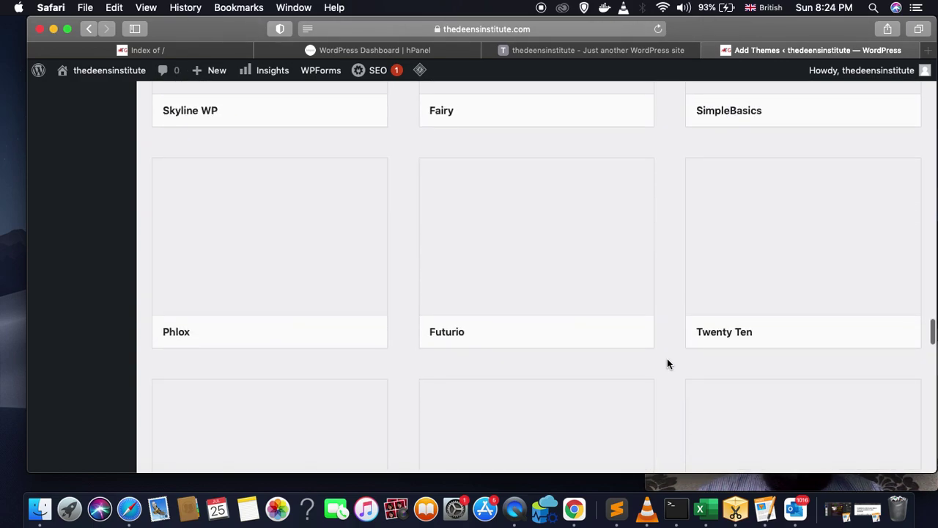
{"action": "scroll", "coordinate": [667, 362], "scroll_direction": "down", "scroll_amount": 7}
{"action": "scroll", "coordinate": [667, 363], "scroll_direction": "down", "scroll_amount": 12}
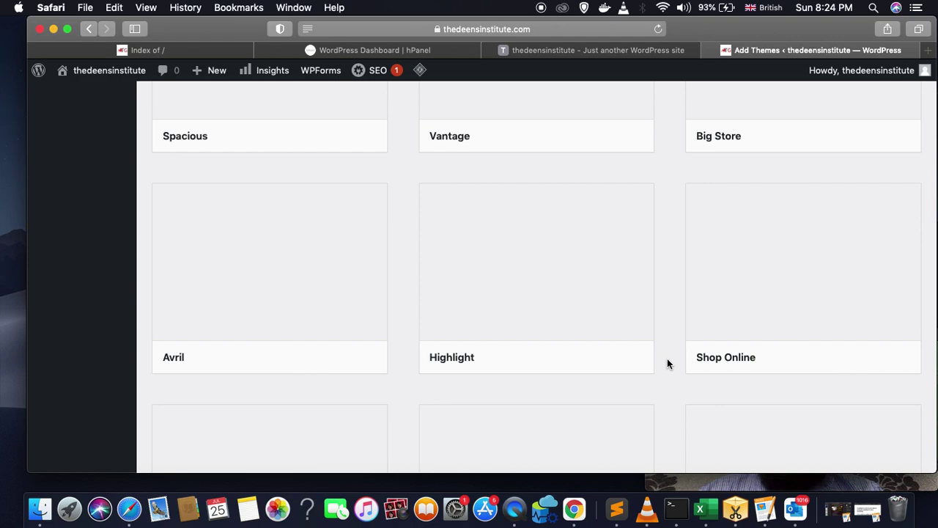
{"action": "scroll", "coordinate": [667, 364], "scroll_direction": "down", "scroll_amount": 10}
{"action": "scroll", "coordinate": [667, 363], "scroll_direction": "down", "scroll_amount": 20}
{"action": "scroll", "coordinate": [667, 360], "scroll_direction": "down", "scroll_amount": 10}
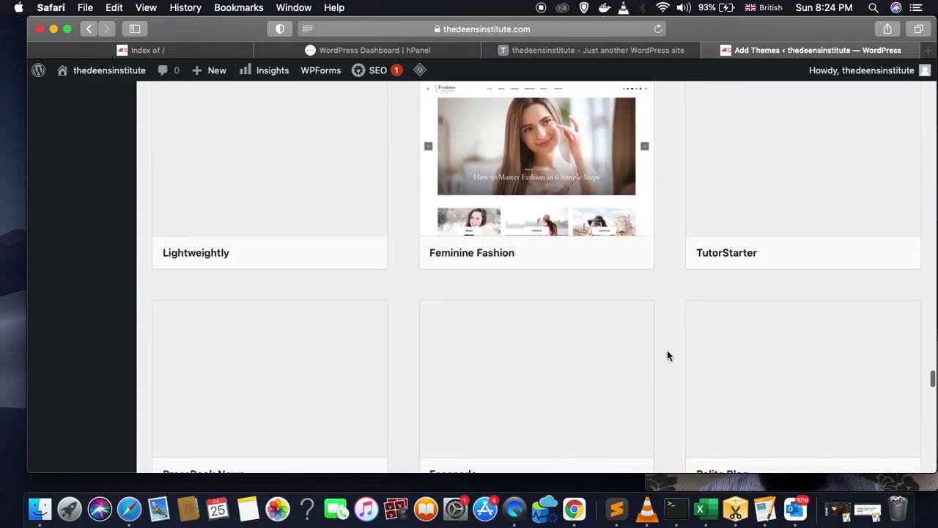
{"action": "scroll", "coordinate": [667, 356], "scroll_direction": "down", "scroll_amount": 15}
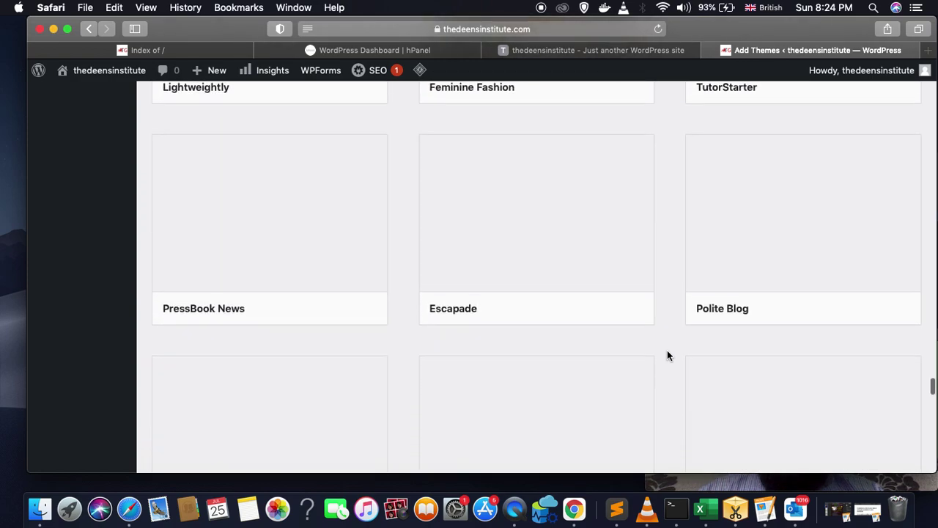
{"action": "scroll", "coordinate": [667, 352], "scroll_direction": "down", "scroll_amount": 10}
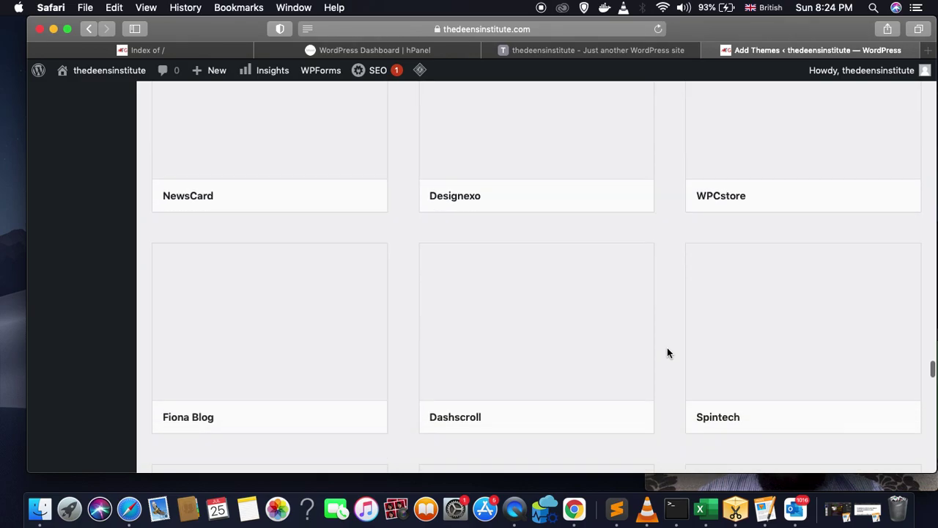
{"action": "scroll", "coordinate": [666, 349], "scroll_direction": "down", "scroll_amount": 5}
{"action": "scroll", "coordinate": [667, 350], "scroll_direction": "up", "scroll_amount": 20}
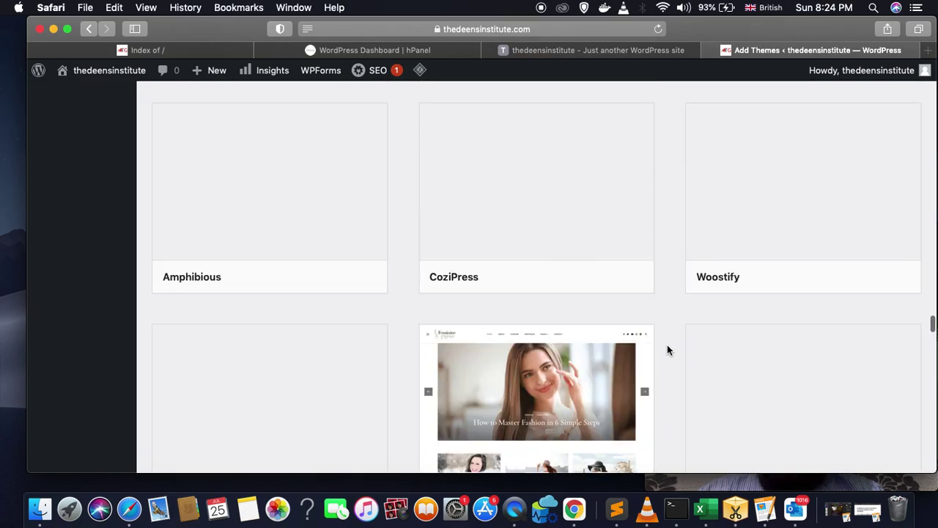
{"action": "scroll", "coordinate": [667, 350], "scroll_direction": "up", "scroll_amount": 15}
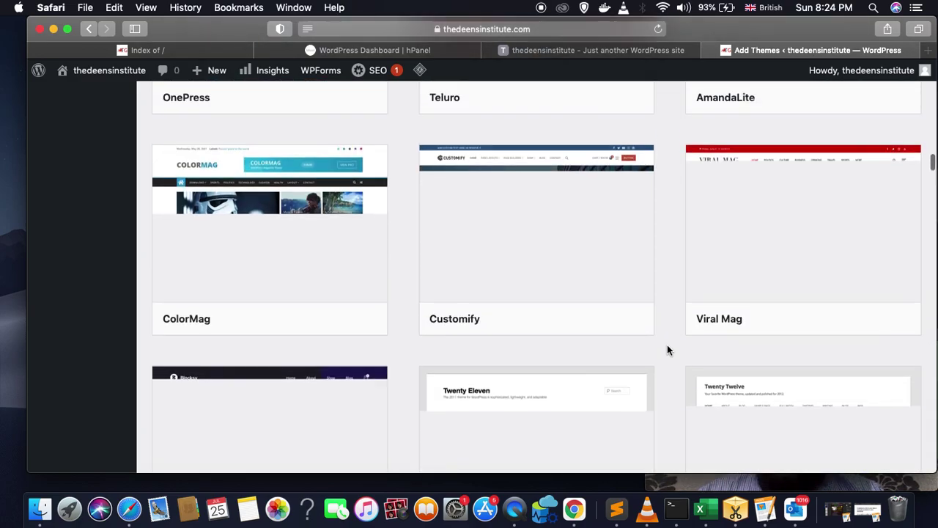
{"action": "scroll", "coordinate": [667, 349], "scroll_direction": "up", "scroll_amount": 20}
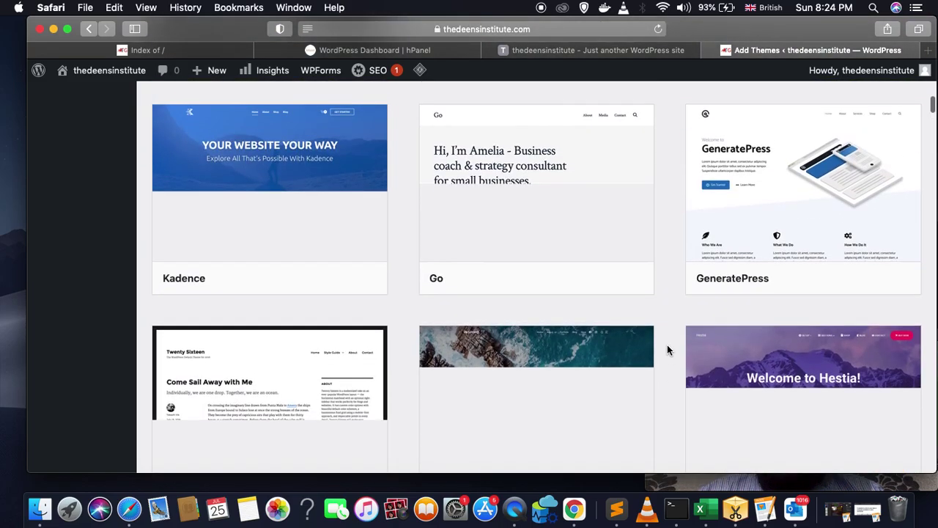
{"action": "scroll", "coordinate": [667, 350], "scroll_direction": "up", "scroll_amount": 8}
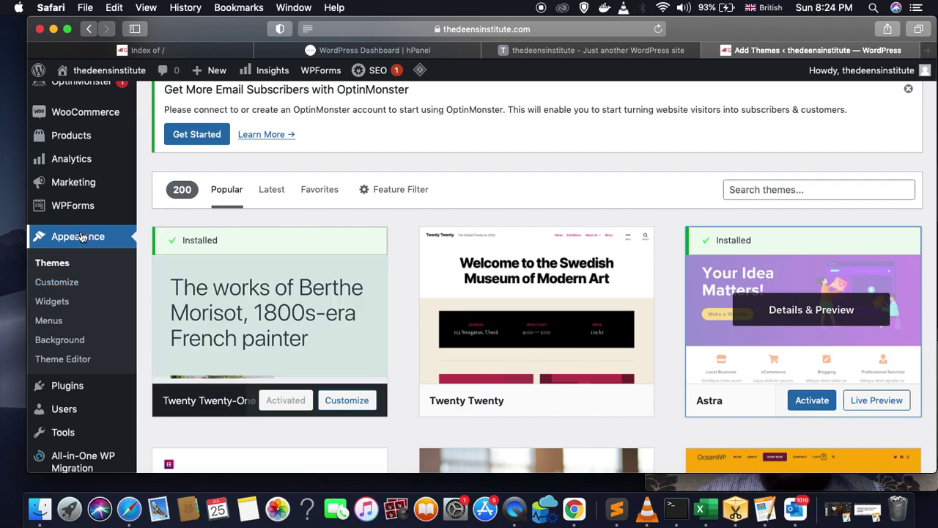
Step: Open the installed themes list and activate the Astra theme for the site
{"action": "left_click", "coordinate": [51, 262]}
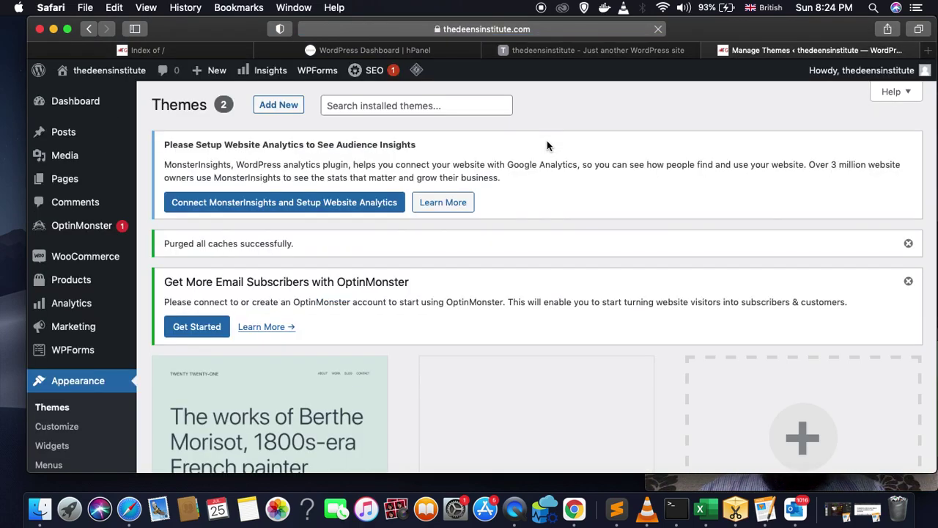
{"action": "scroll", "coordinate": [548, 320], "scroll_direction": "down", "scroll_amount": 5}
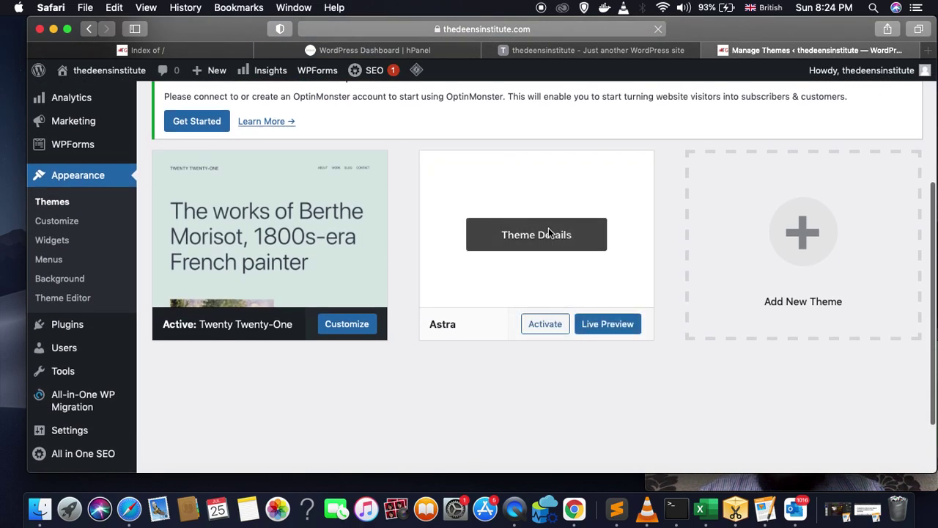
{"action": "left_click", "coordinate": [556, 328]}
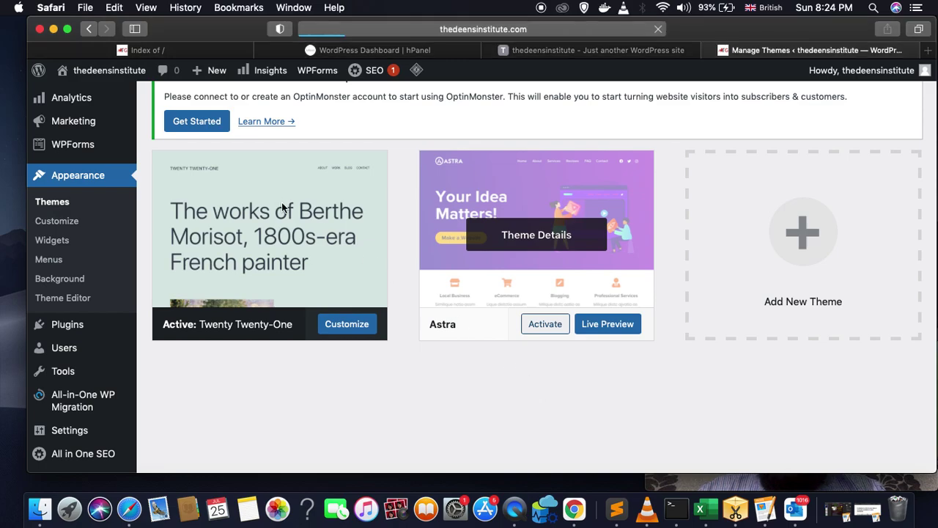
Step: Delete the unused Twenty Twenty-One theme from the installed themes and confirm the deletion
{"action": "scroll", "coordinate": [519, 303], "scroll_direction": "down", "scroll_amount": 5}
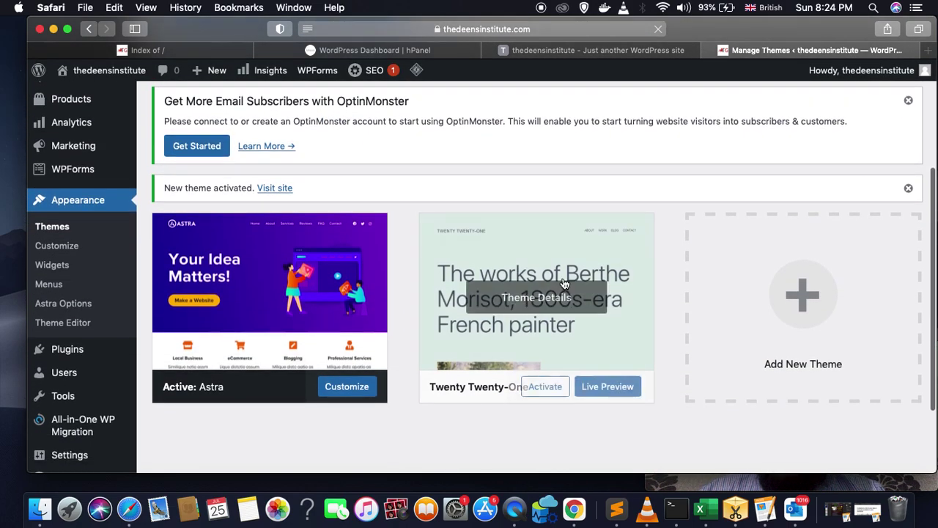
{"action": "left_click", "coordinate": [576, 272]}
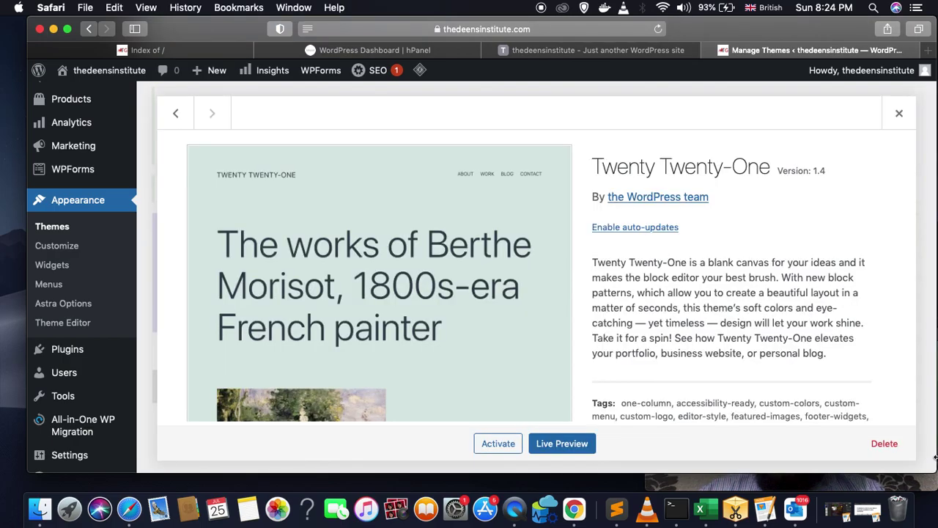
{"action": "left_click", "coordinate": [884, 442]}
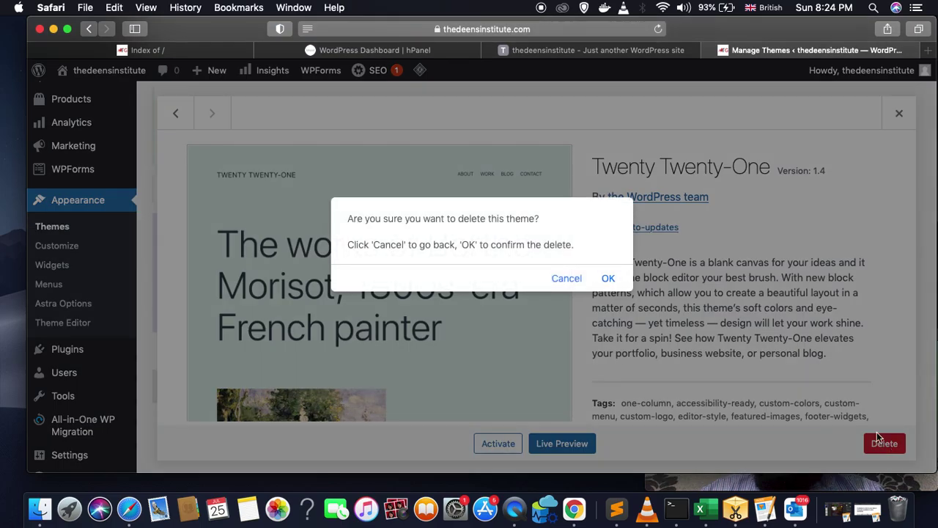
{"action": "left_click", "coordinate": [608, 280]}
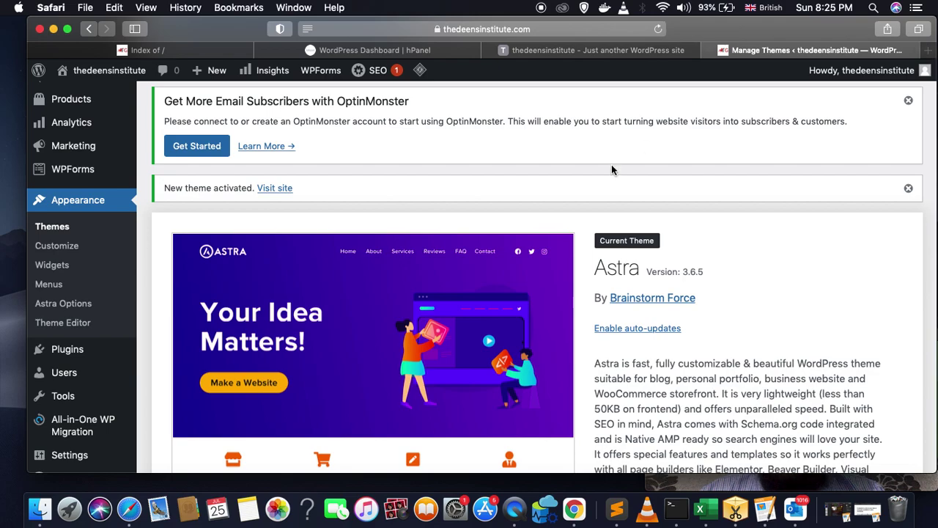
Step: Visit the live site in a new browser tab and examine its header, post, sidebar and footer under Astra
{"action": "right_click", "coordinate": [271, 190]}
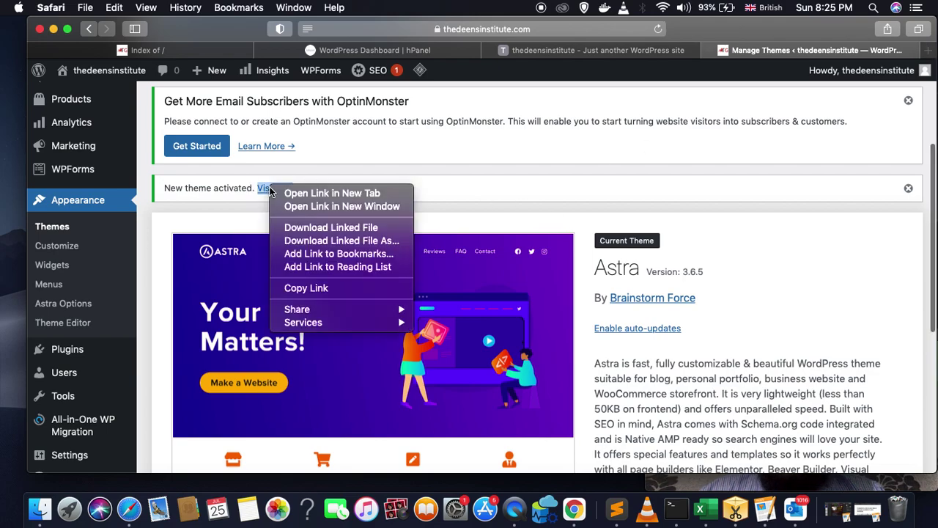
{"action": "left_click", "coordinate": [288, 195]}
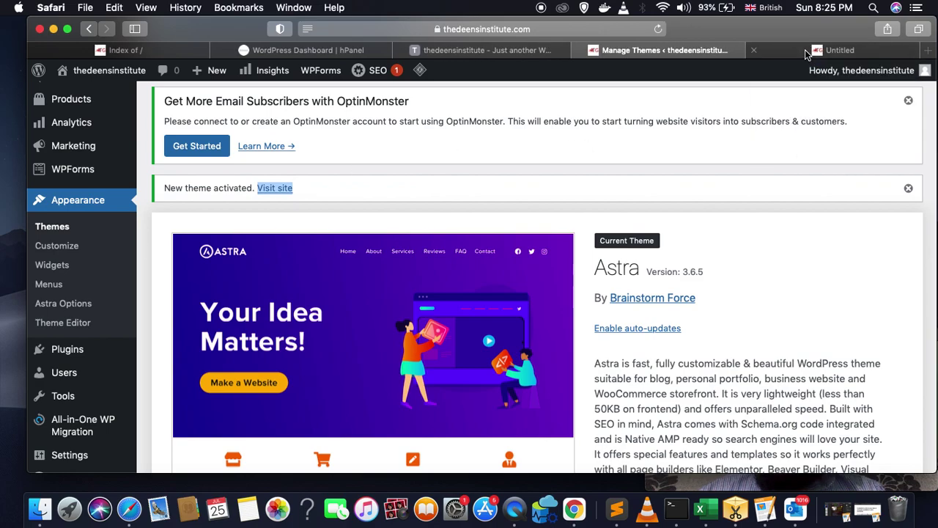
{"action": "left_click", "coordinate": [806, 53]}
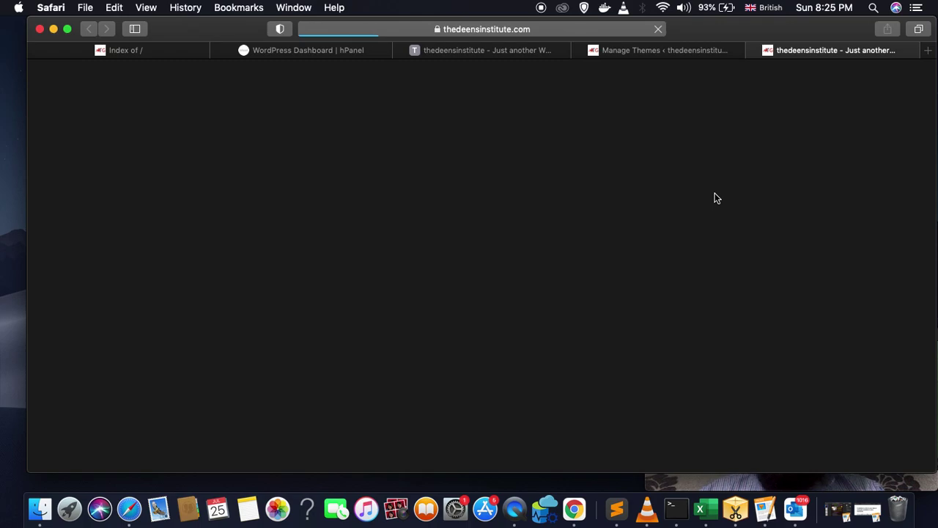
{"action": "scroll", "coordinate": [593, 255], "scroll_direction": "down", "scroll_amount": 10}
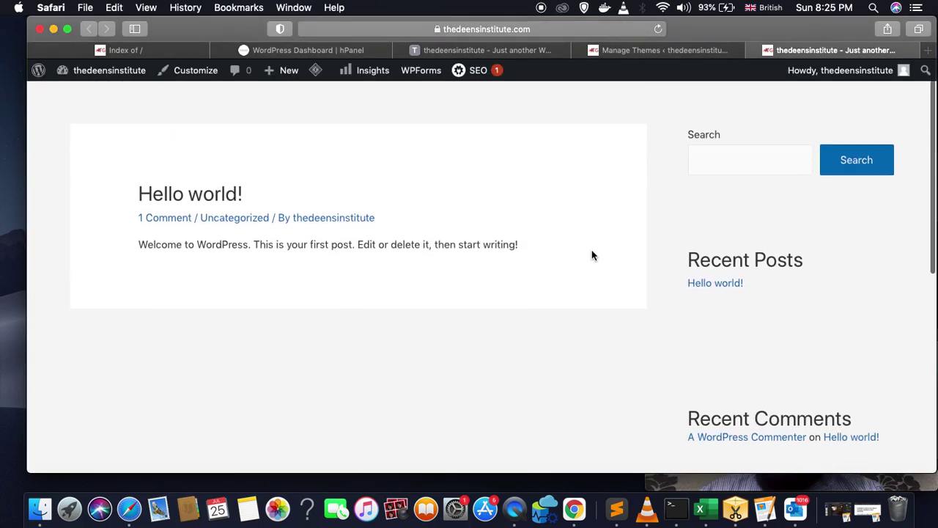
{"action": "scroll", "coordinate": [593, 255], "scroll_direction": "up", "scroll_amount": 10}
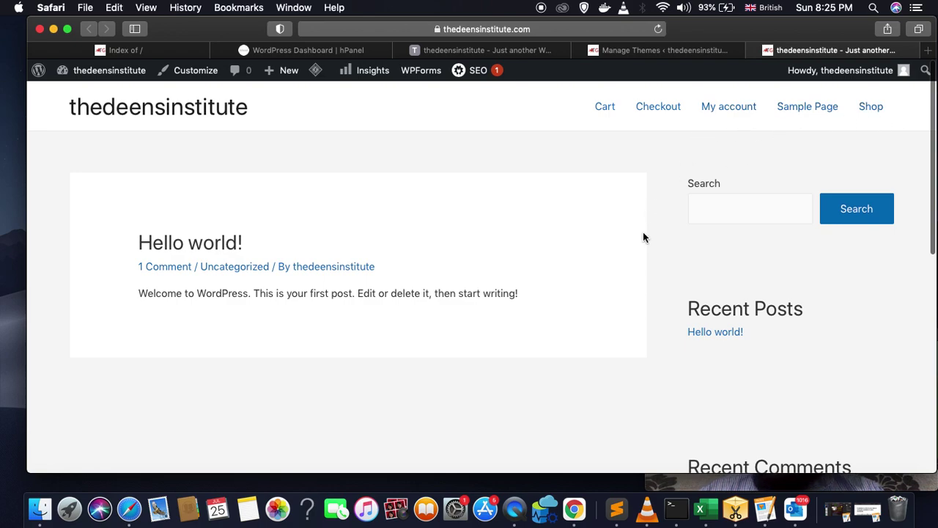
{"action": "scroll", "coordinate": [722, 264], "scroll_direction": "down", "scroll_amount": 3}
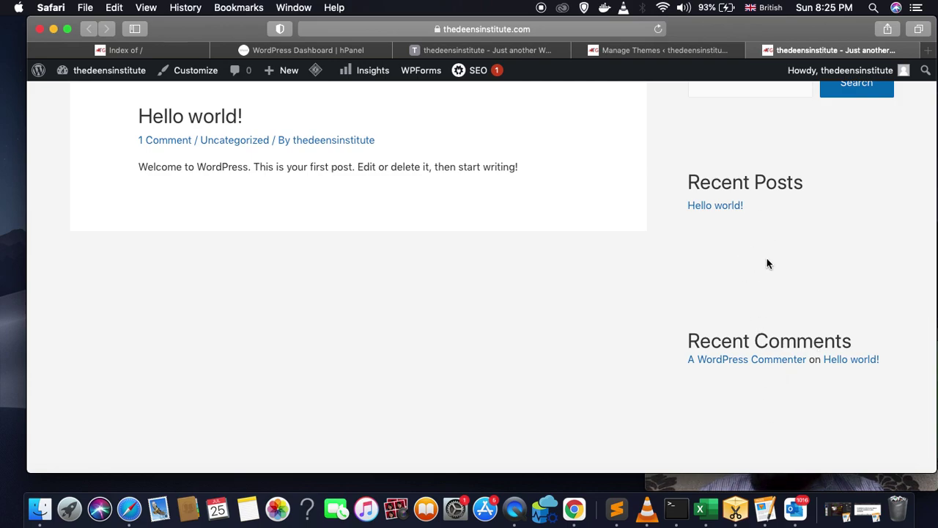
{"action": "scroll", "coordinate": [766, 261], "scroll_direction": "down", "scroll_amount": 5}
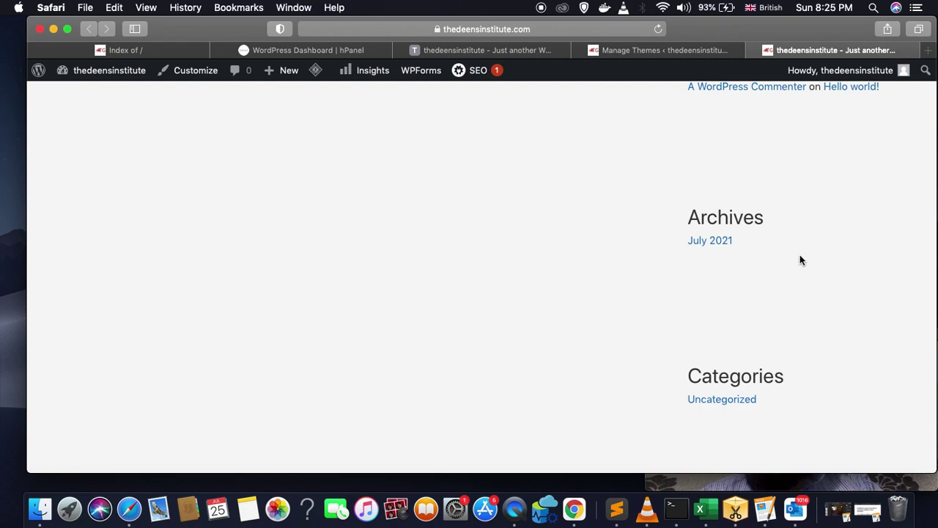
{"action": "scroll", "coordinate": [800, 260], "scroll_direction": "down", "scroll_amount": 2}
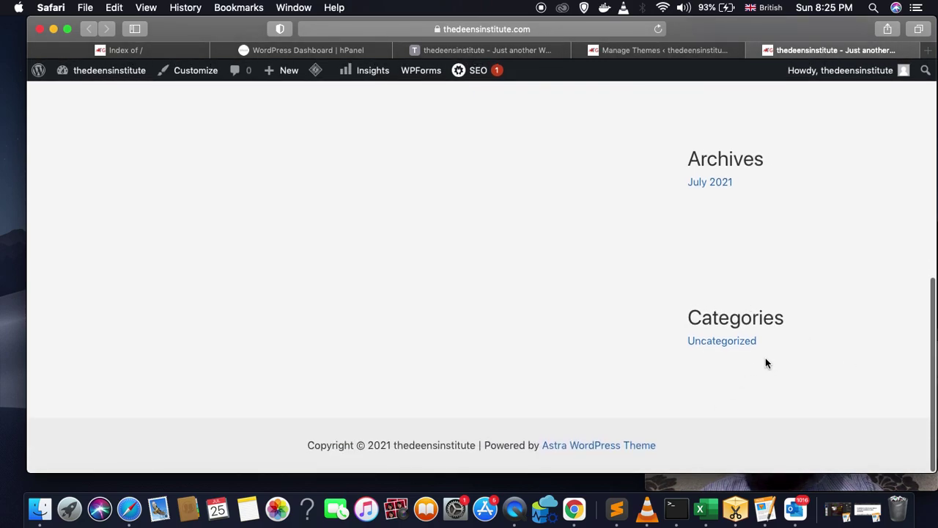
{"action": "scroll", "coordinate": [598, 213], "scroll_direction": "up", "scroll_amount": 10}
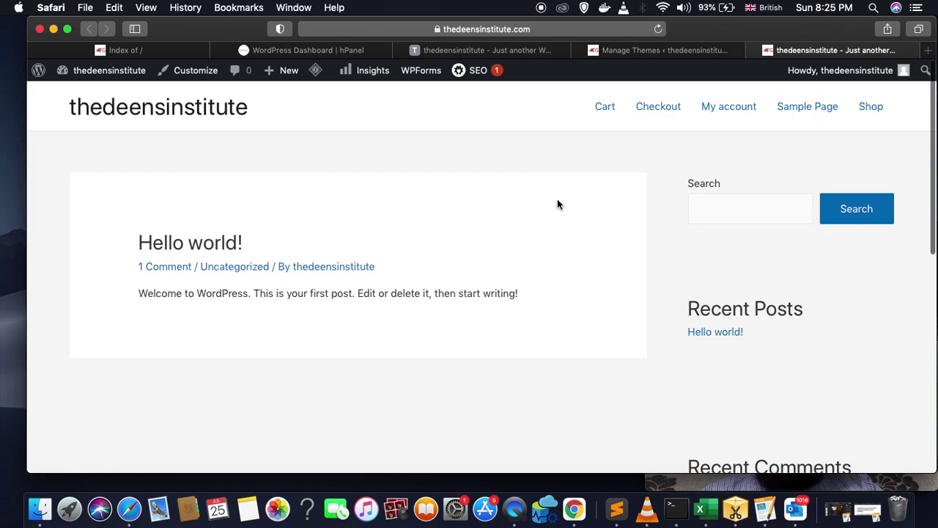
Step: Return to the theme management page, open Astra Options and install the Starter Templates importer plugin
{"action": "left_click", "coordinate": [633, 50]}
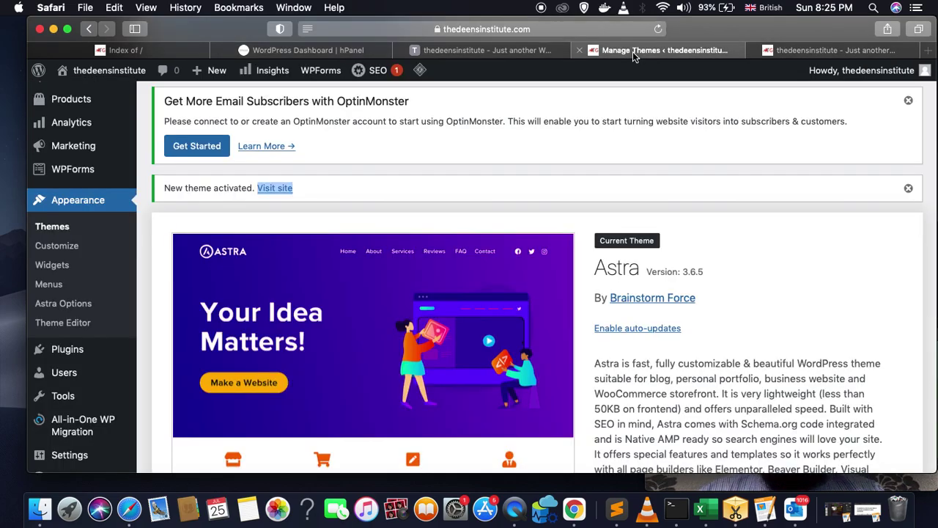
{"action": "scroll", "coordinate": [440, 253], "scroll_direction": "down", "scroll_amount": 2}
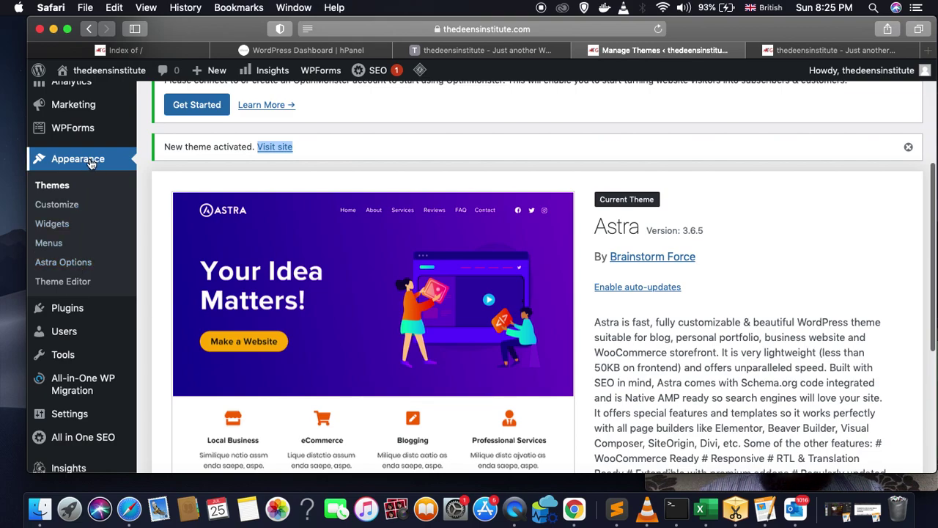
{"action": "left_click", "coordinate": [60, 268]}
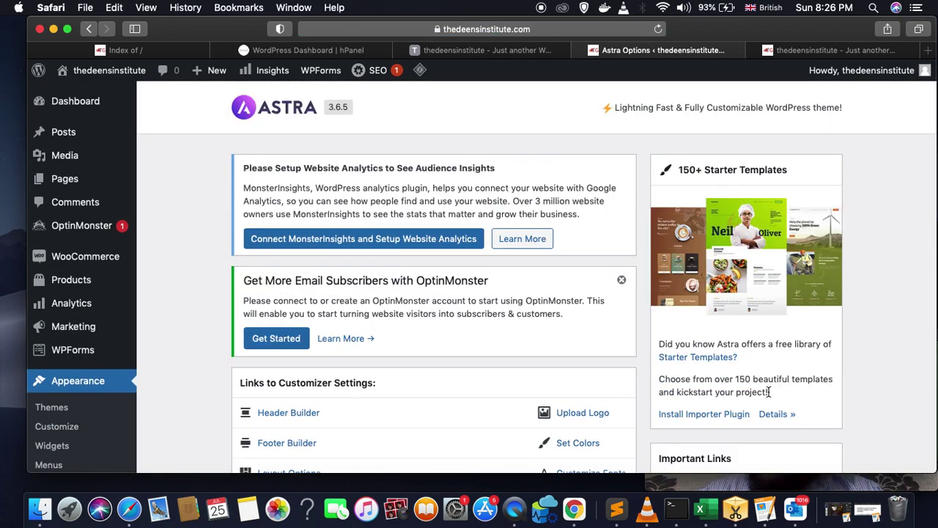
{"action": "left_click", "coordinate": [703, 415]}
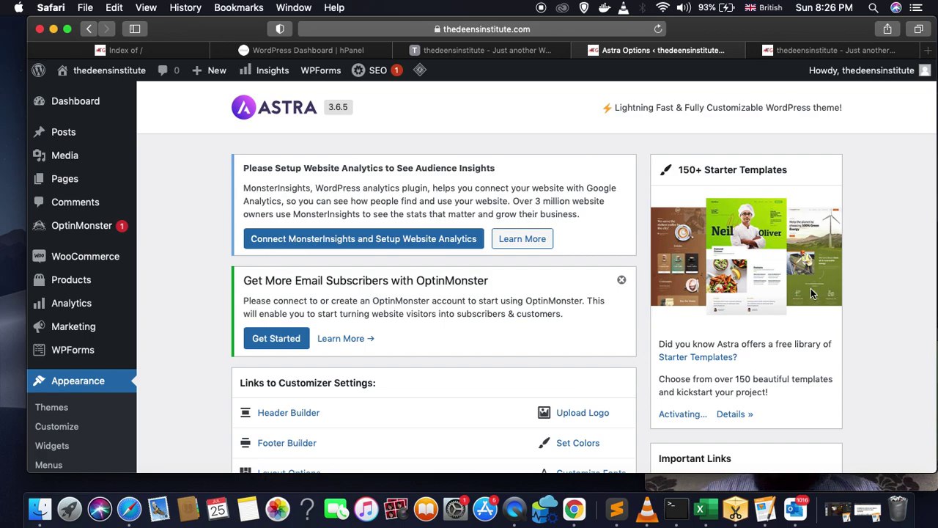
{"action": "key", "text": "super+Tab"}
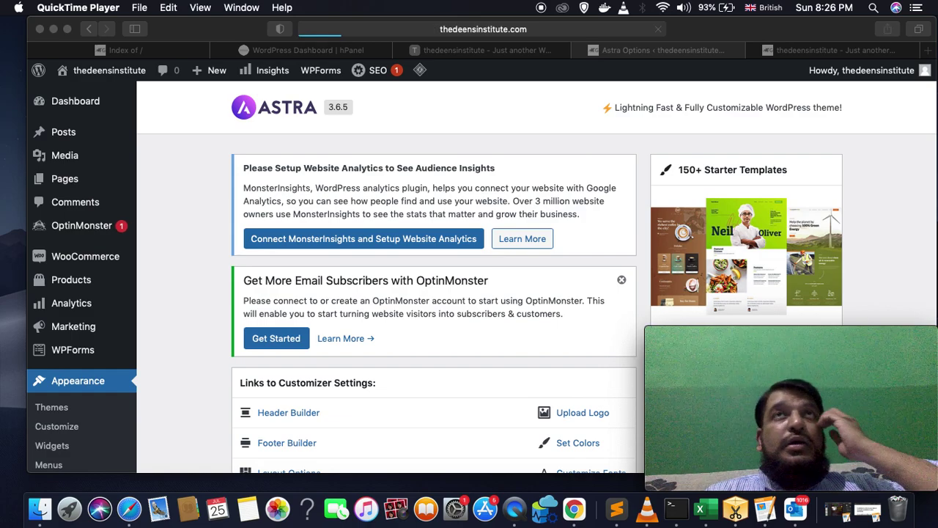
{"action": "key", "text": "super+r"}
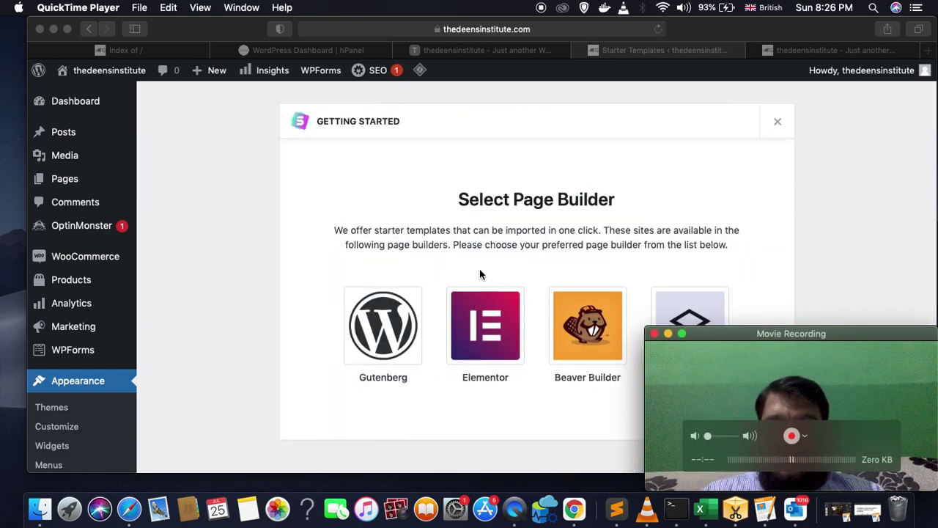
Step: Choose Elementor as the page builder for the starter templates library
{"action": "left_click", "coordinate": [487, 335]}
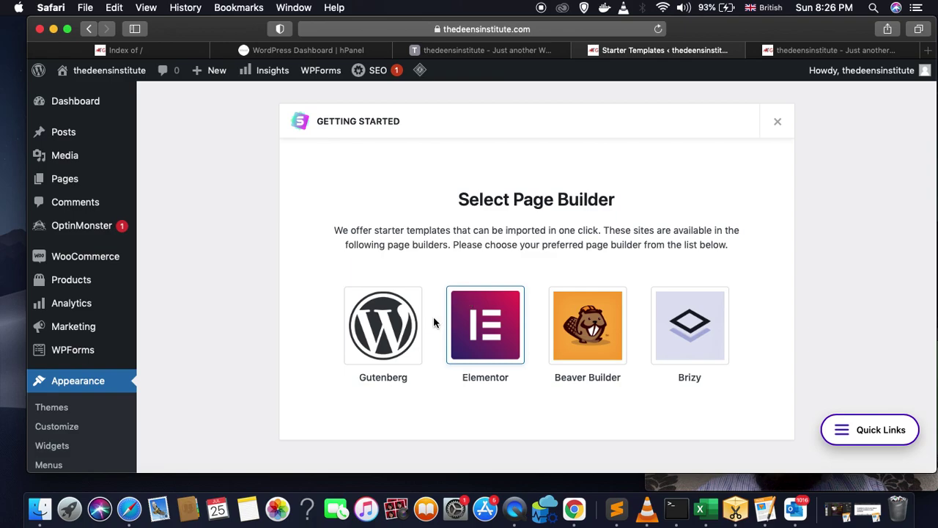
{"action": "left_click", "coordinate": [373, 359]}
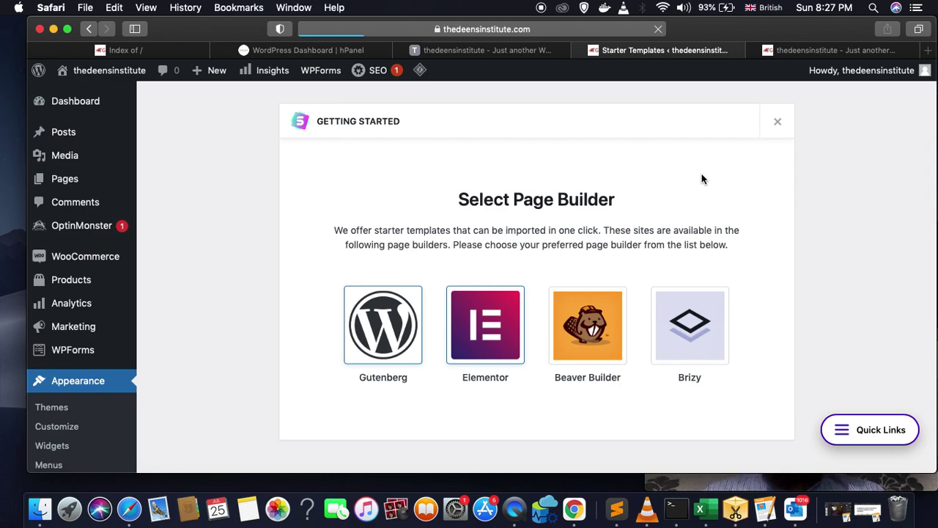
{"action": "left_click", "coordinate": [839, 480]}
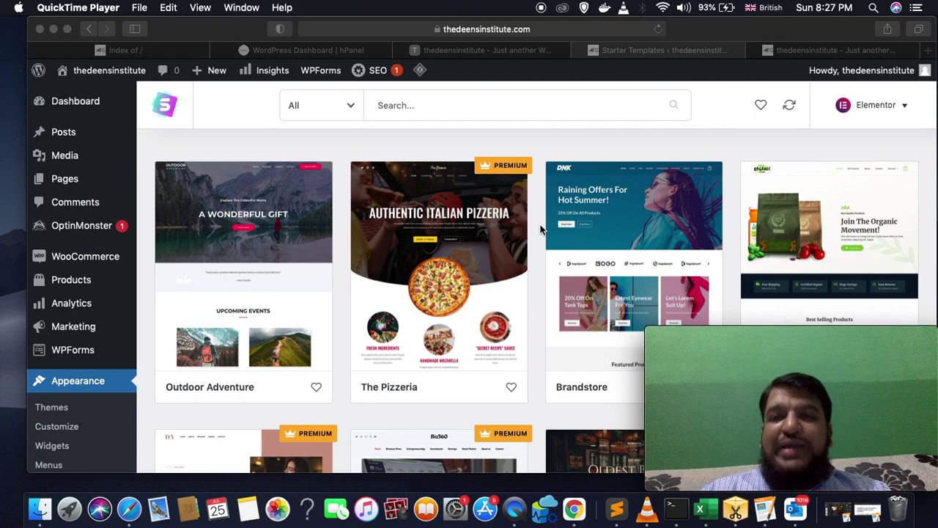
{"action": "left_click", "coordinate": [670, 143]}
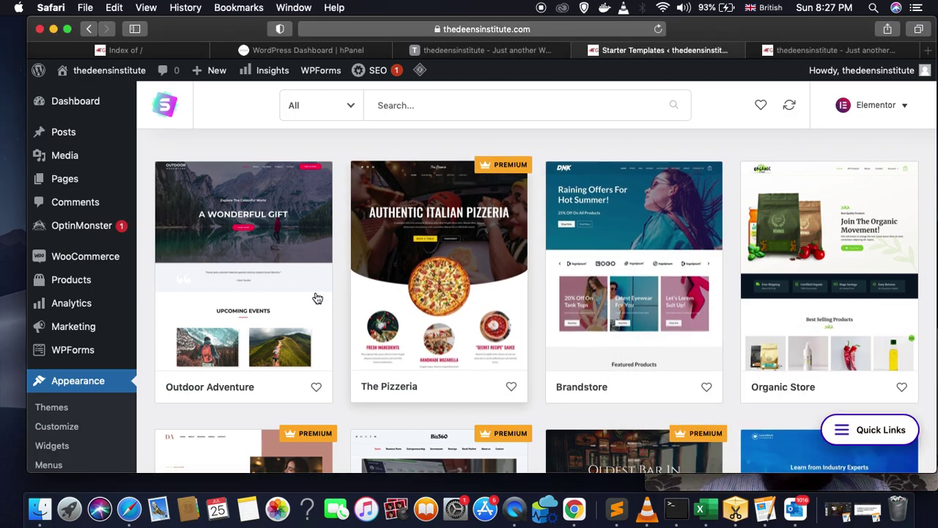
Step: Browse the Elementor starter templates, open the Brandstore template and begin importing its complete site
{"action": "scroll", "coordinate": [418, 336], "scroll_direction": "down", "scroll_amount": 5}
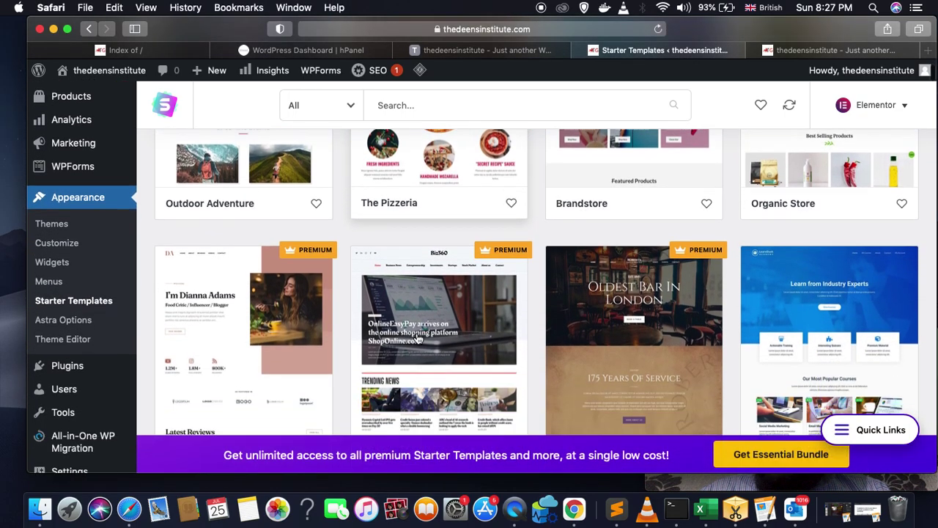
{"action": "scroll", "coordinate": [417, 336], "scroll_direction": "down", "scroll_amount": 15}
{"action": "scroll", "coordinate": [418, 338], "scroll_direction": "down", "scroll_amount": 10}
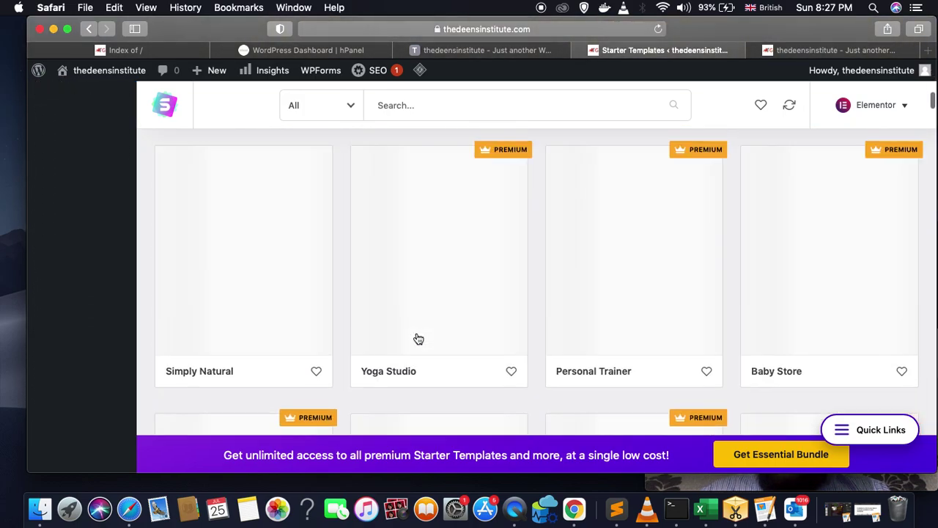
{"action": "scroll", "coordinate": [418, 339], "scroll_direction": "up", "scroll_amount": 10}
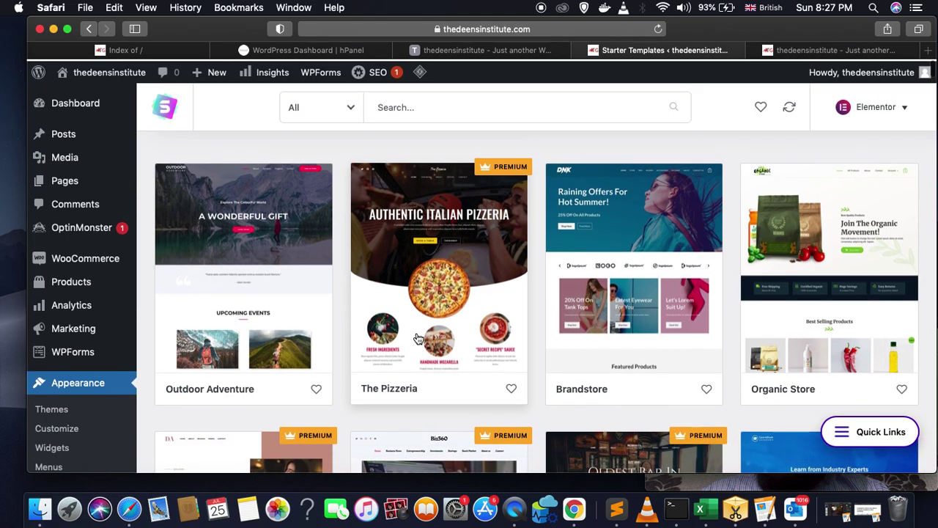
{"action": "left_click", "coordinate": [635, 313]}
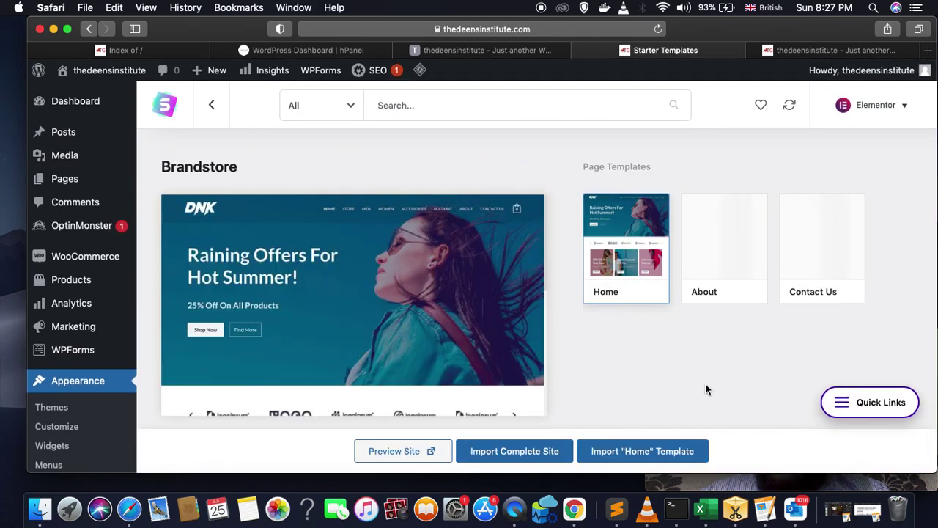
{"action": "left_click", "coordinate": [511, 451]}
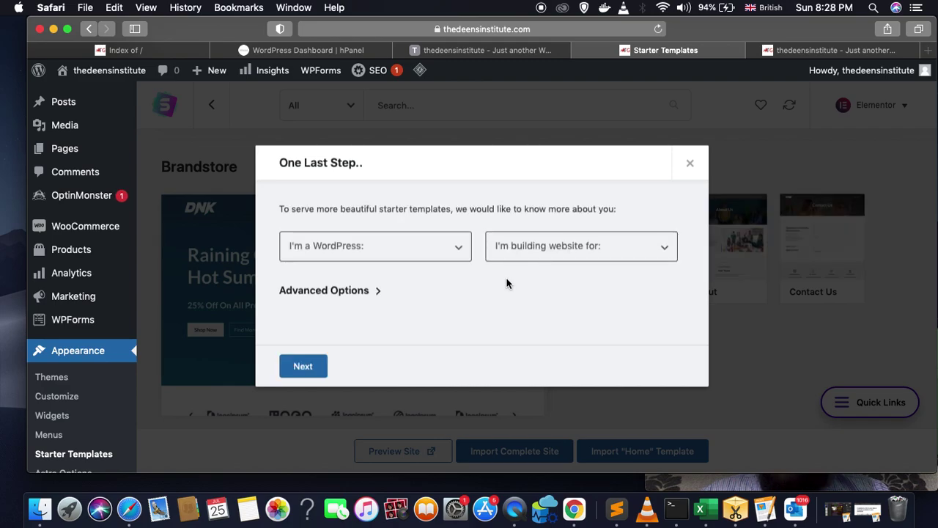
Step: Set the WordPress experience level to Beginner and the website purpose to Myself/My company
{"action": "left_click", "coordinate": [460, 247]}
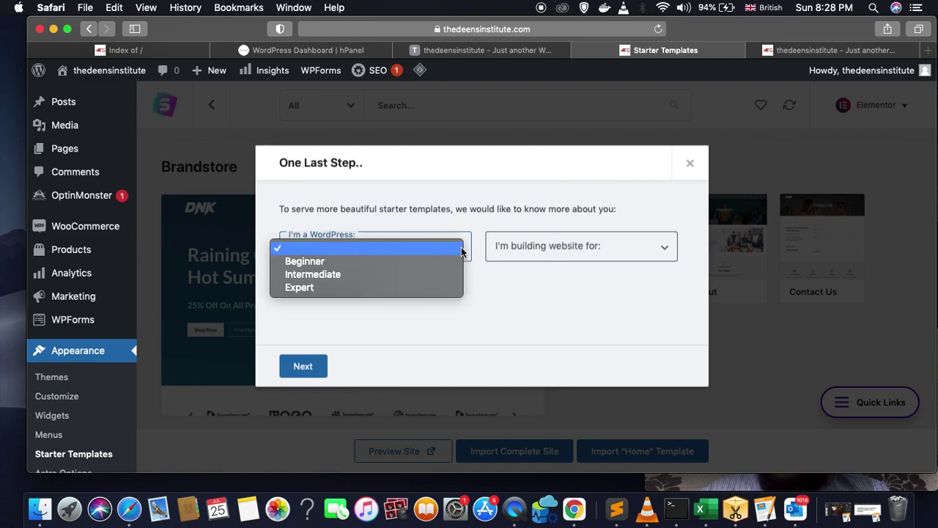
{"action": "left_click", "coordinate": [328, 262]}
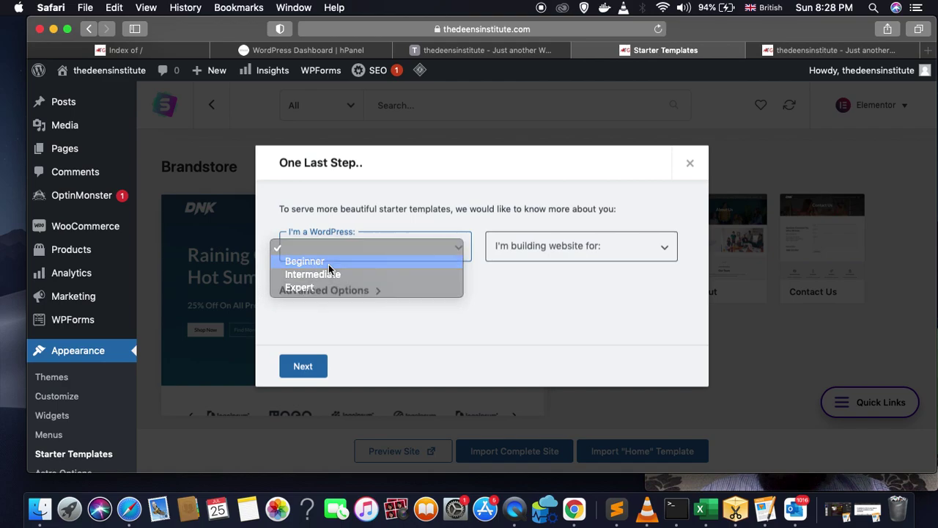
{"action": "left_click", "coordinate": [628, 248]}
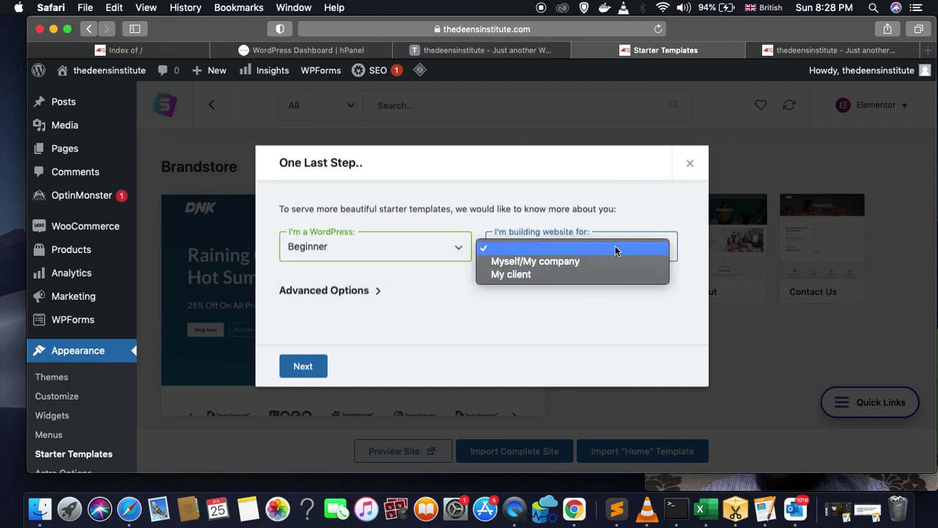
{"action": "left_click", "coordinate": [568, 262]}
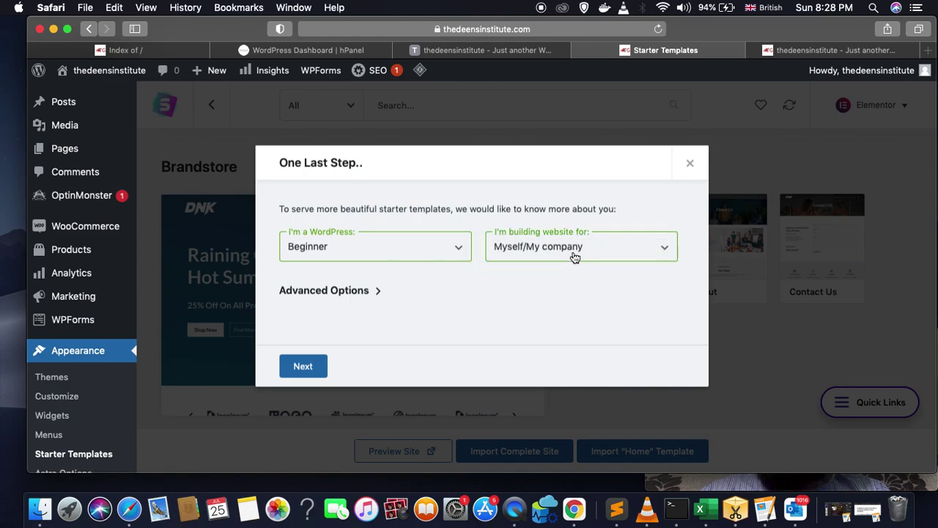
{"action": "left_click", "coordinate": [597, 249]}
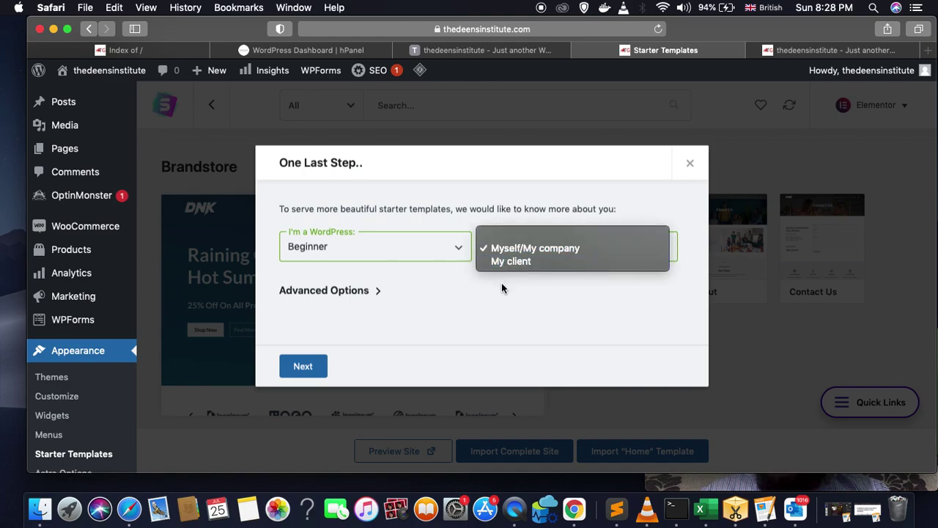
{"action": "left_click", "coordinate": [584, 243]}
{"action": "left_click", "coordinate": [465, 252]}
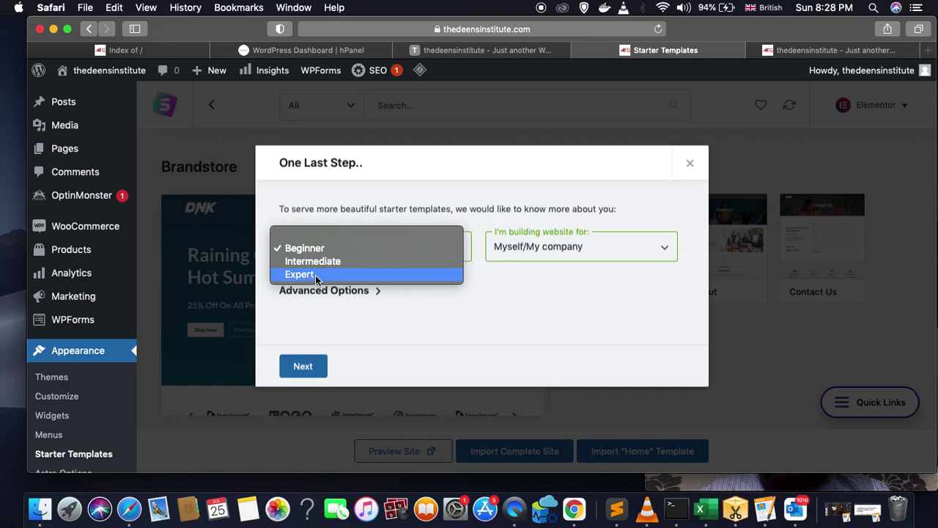
{"action": "left_click", "coordinate": [540, 268]}
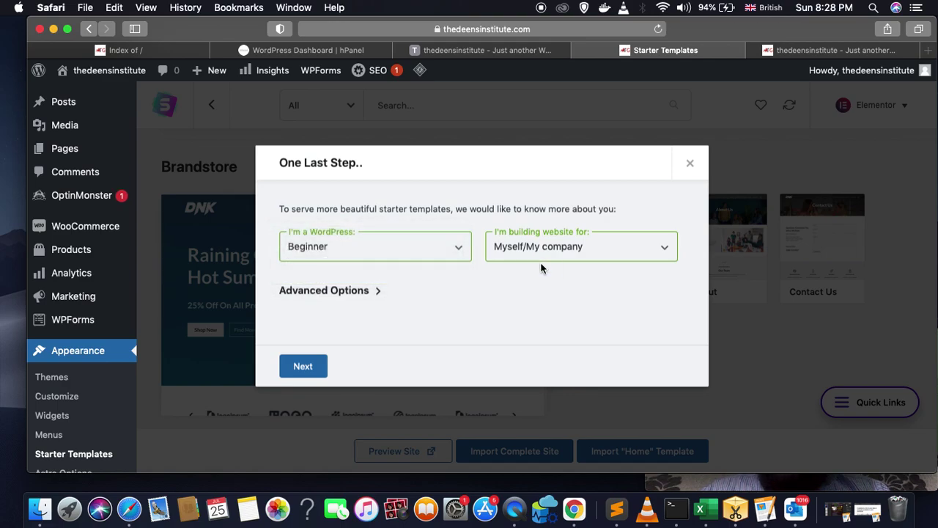
Step: Expand the advanced import options and keep customizer settings, widgets, required plugins and content all selected
{"action": "scroll", "coordinate": [460, 297], "scroll_direction": "down", "scroll_amount": 5}
{"action": "left_click", "coordinate": [354, 291]}
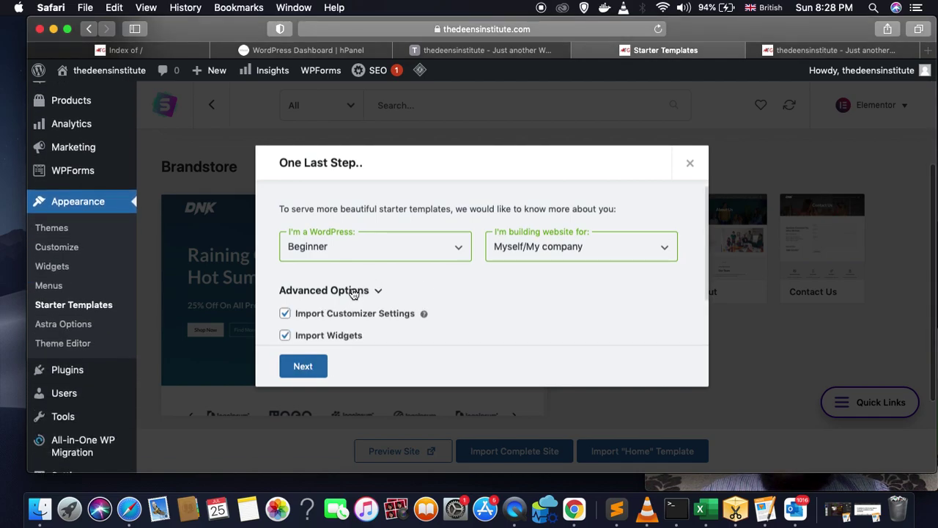
{"action": "scroll", "coordinate": [544, 315], "scroll_direction": "down", "scroll_amount": 2}
{"action": "scroll", "coordinate": [544, 315], "scroll_direction": "down", "scroll_amount": 1}
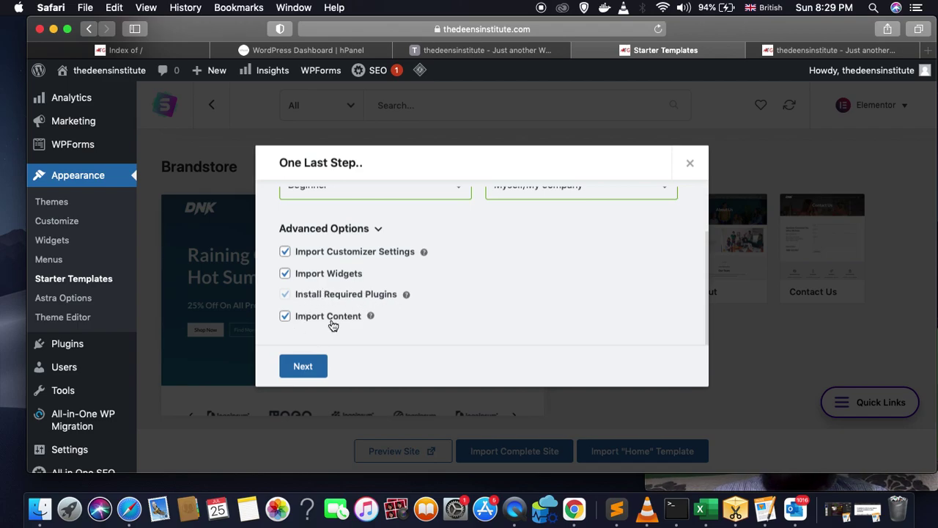
{"action": "left_click", "coordinate": [286, 321]}
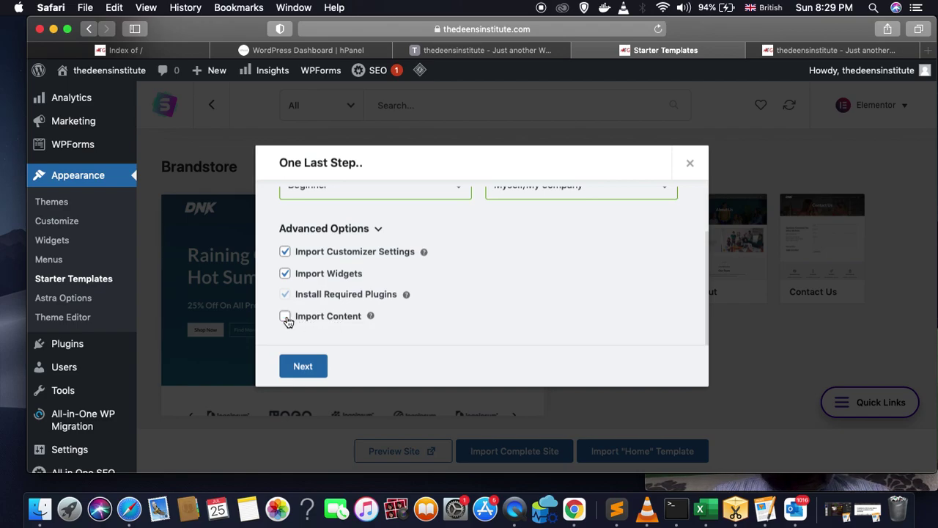
{"action": "left_click", "coordinate": [285, 319]}
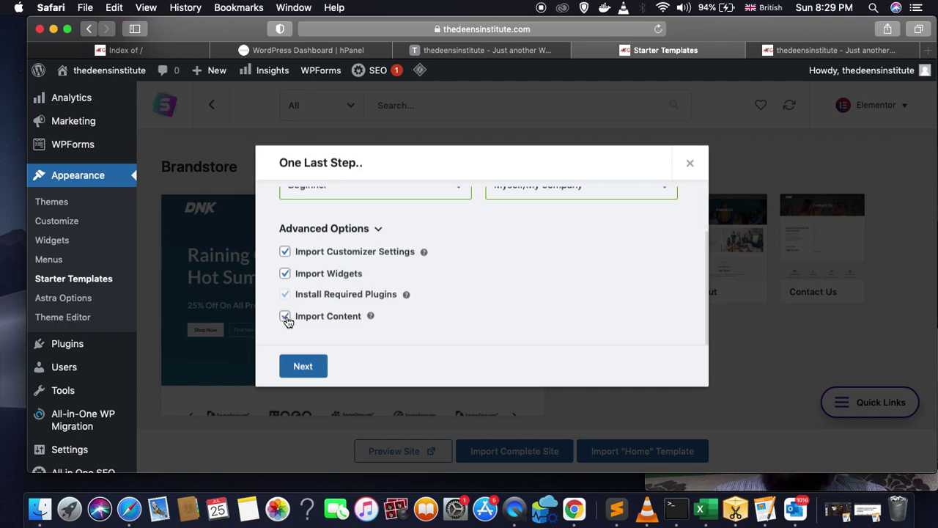
Step: Continue past the import options and skip the name and email form to start the Brandstore import
{"action": "left_click", "coordinate": [303, 367]}
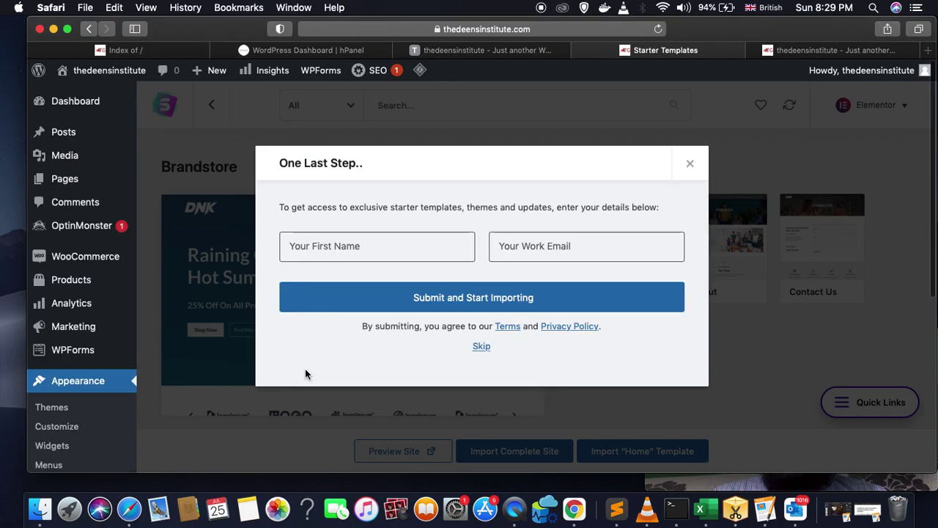
{"action": "left_click", "coordinate": [378, 246]}
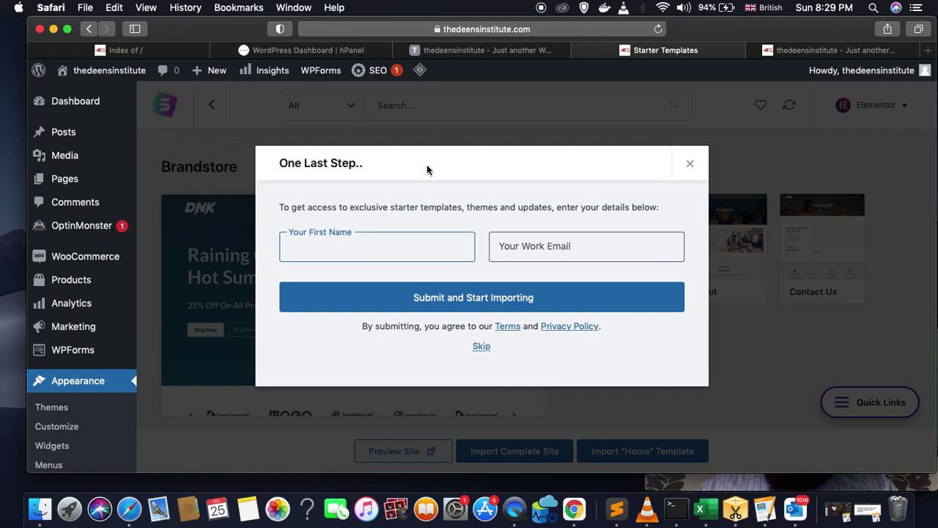
{"action": "left_click", "coordinate": [481, 347]}
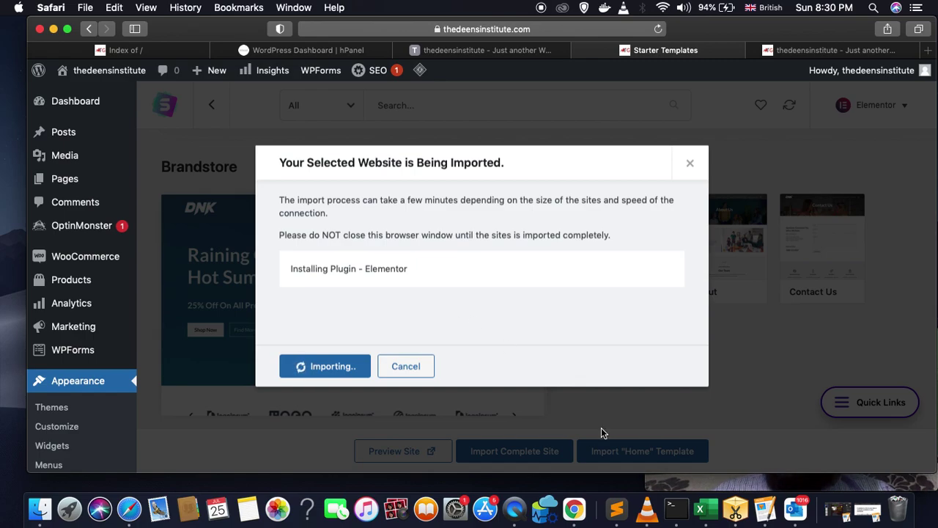
{"action": "left_click", "coordinate": [713, 486]}
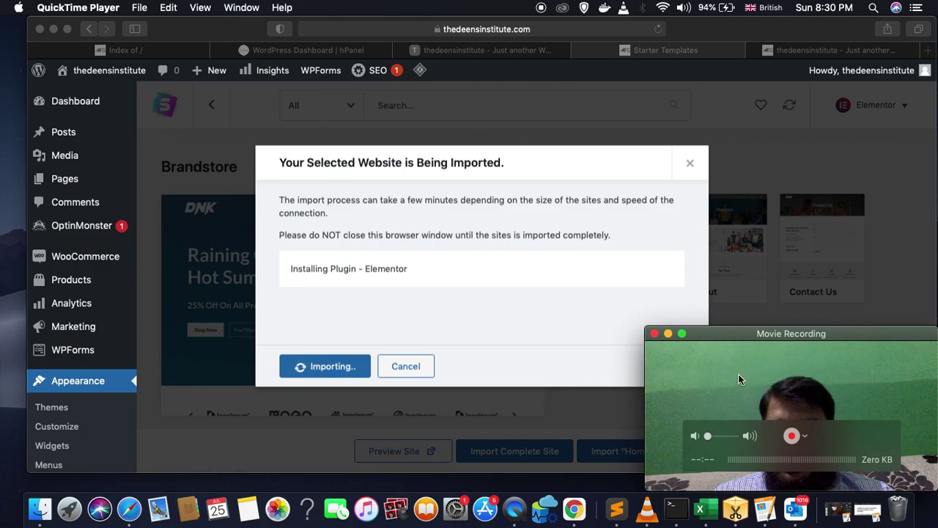
{"action": "left_click", "coordinate": [792, 436]}
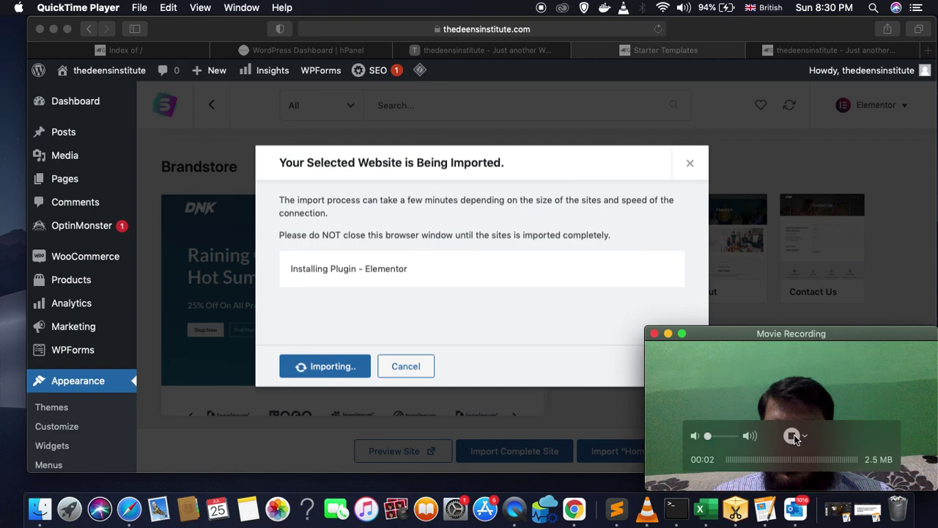
{"action": "left_click", "coordinate": [794, 436]}
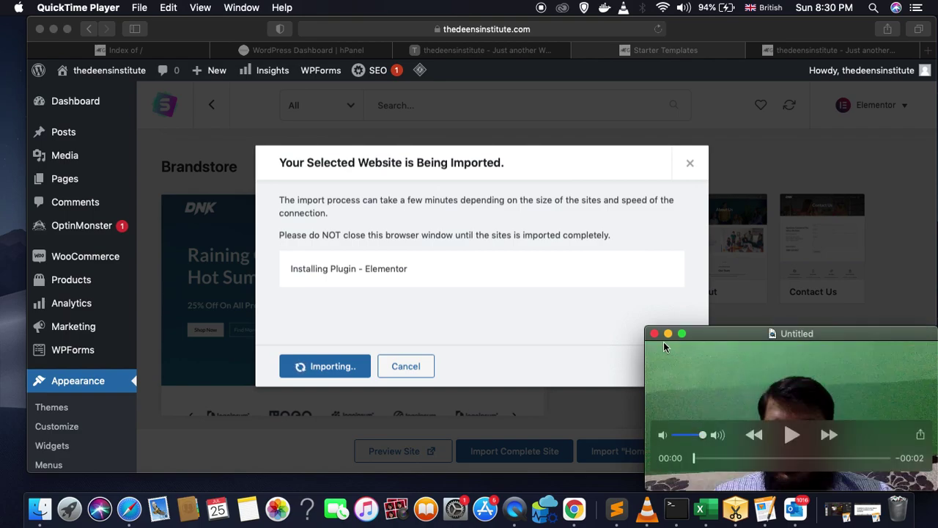
{"action": "left_click", "coordinate": [656, 335]}
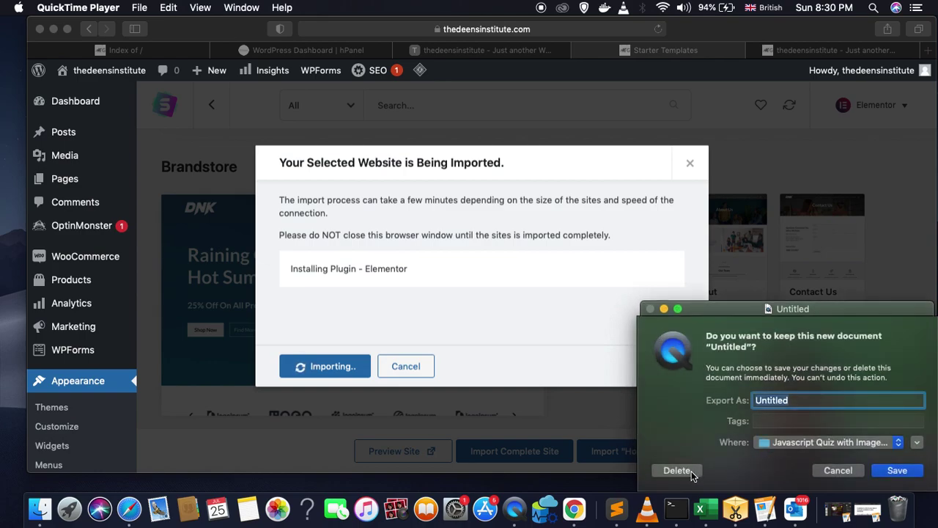
{"action": "left_click", "coordinate": [691, 471]}
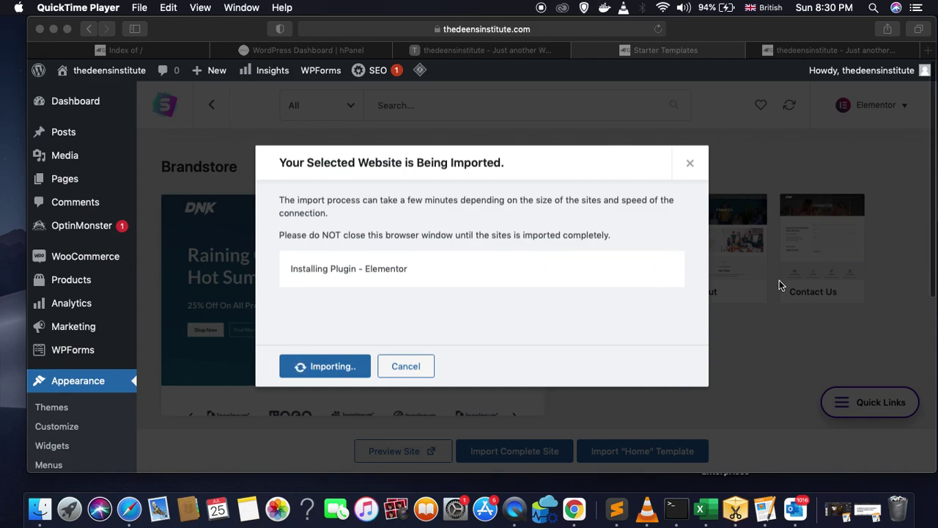
Step: Reload the live site, look through the older site and hPanel dashboard tabs, and return to the template import progress
{"action": "left_click", "coordinate": [827, 50]}
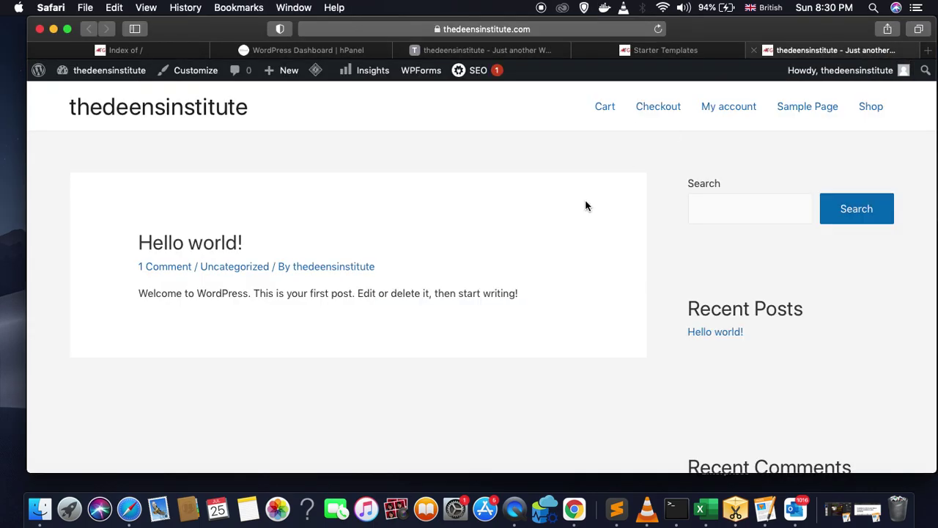
{"action": "left_click", "coordinate": [658, 30]}
{"action": "left_click", "coordinate": [518, 51]}
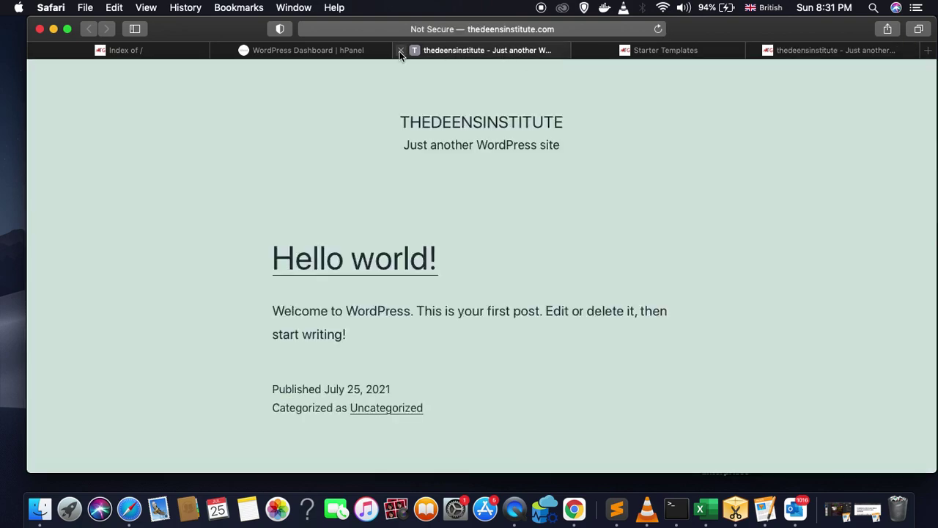
{"action": "left_click", "coordinate": [840, 52]}
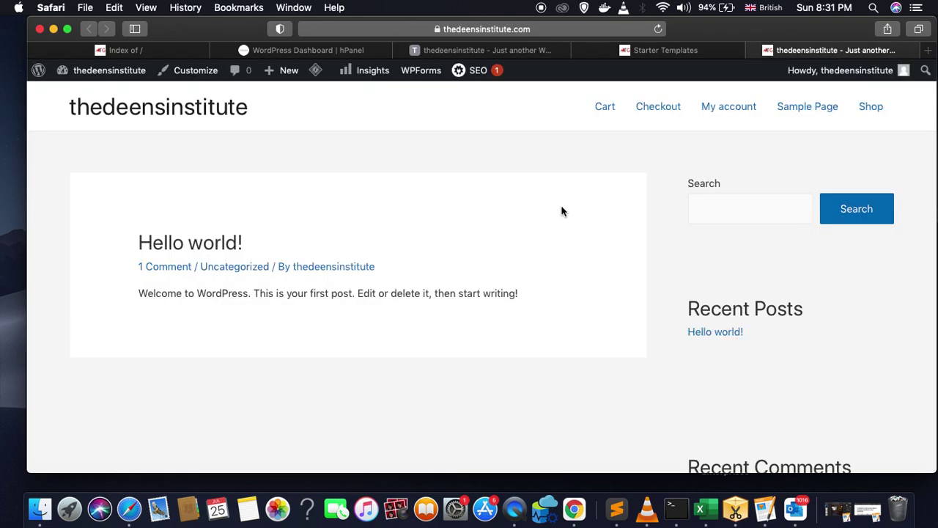
{"action": "left_click", "coordinate": [491, 48]}
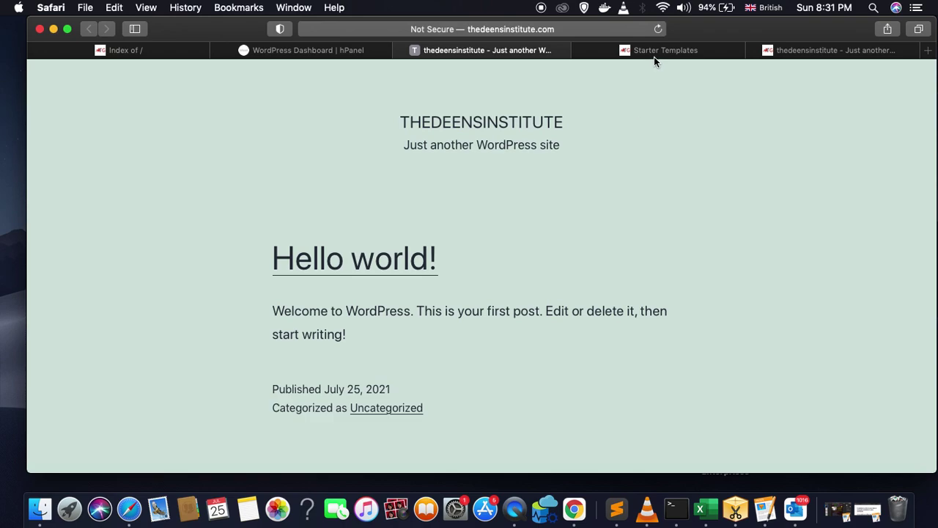
{"action": "mouse_move", "coordinate": [670, 46]}
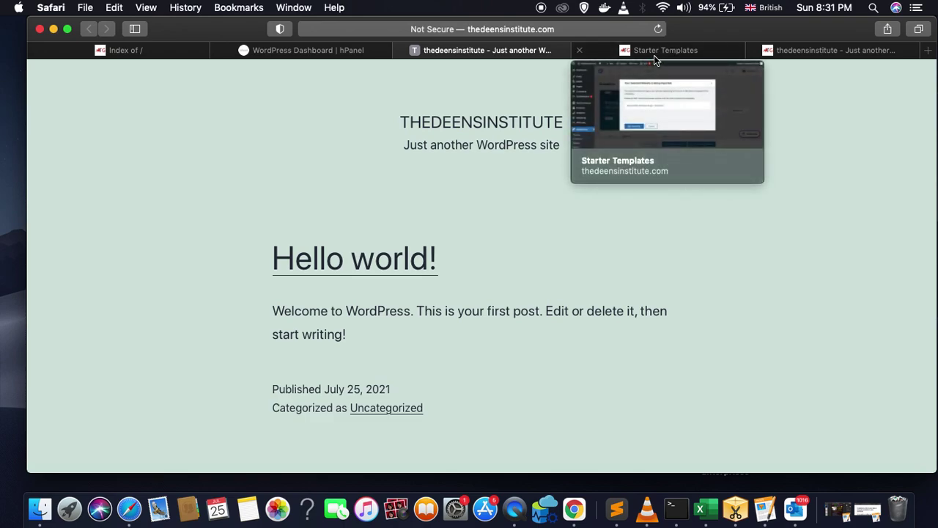
{"action": "left_click", "coordinate": [328, 50]}
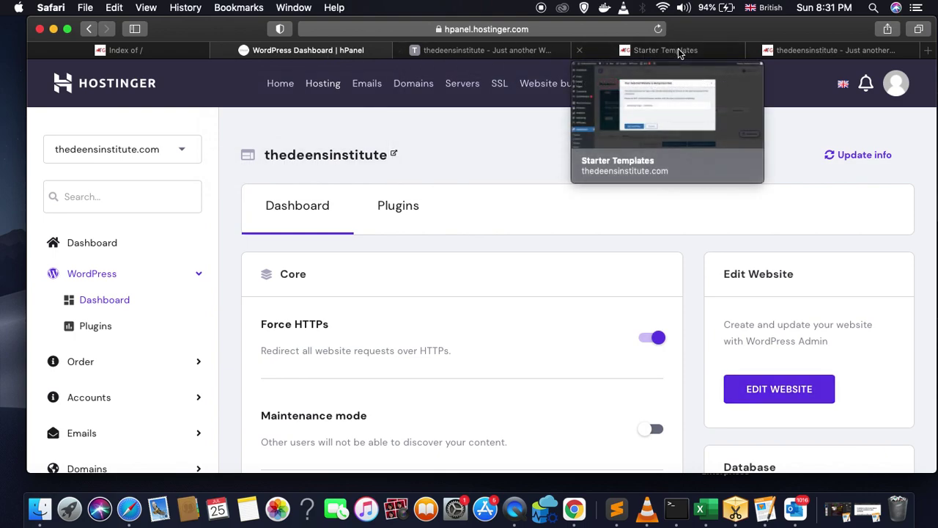
{"action": "left_click", "coordinate": [678, 48]}
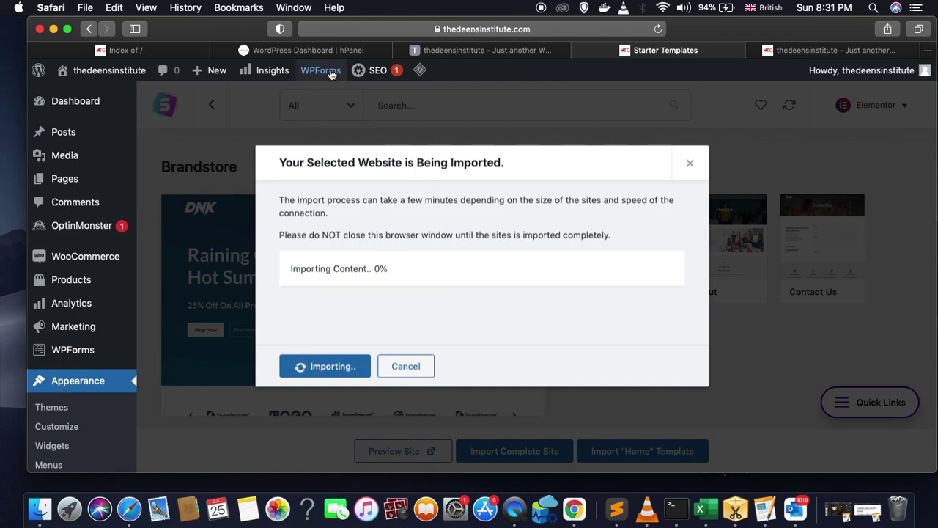
Step: Open the WordPress admin area of thedeensinstitute from its hPanel WordPress dashboard
{"action": "left_click", "coordinate": [311, 51]}
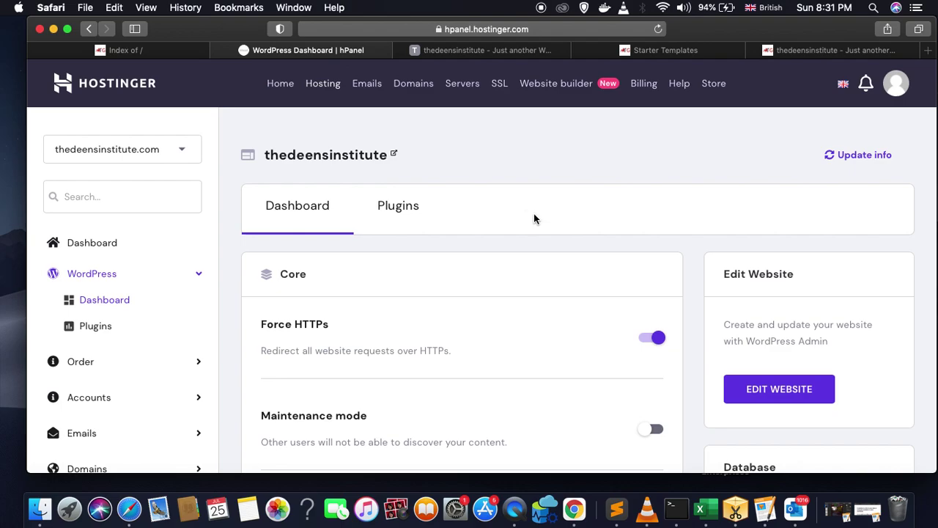
{"action": "scroll", "coordinate": [533, 217], "scroll_direction": "down", "scroll_amount": 6}
{"action": "scroll", "coordinate": [534, 215], "scroll_direction": "down", "scroll_amount": 2}
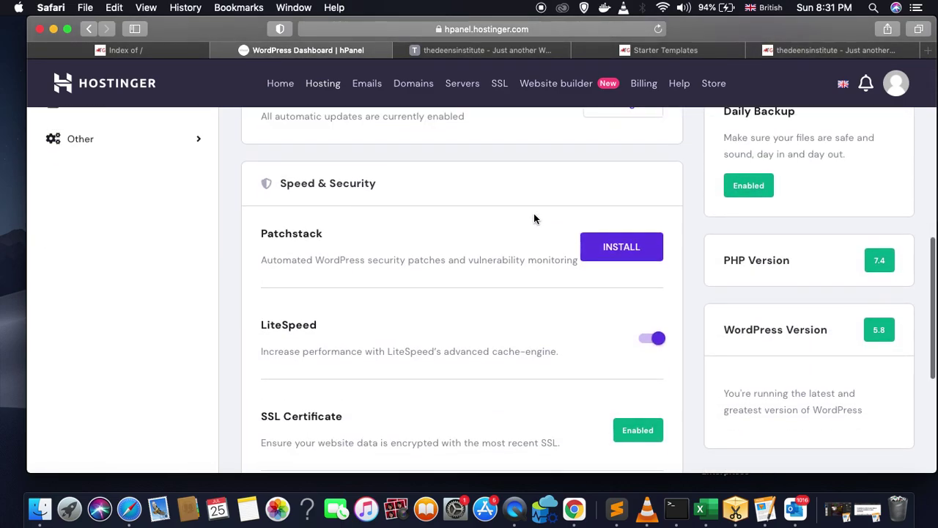
{"action": "scroll", "coordinate": [533, 216], "scroll_direction": "up", "scroll_amount": 10}
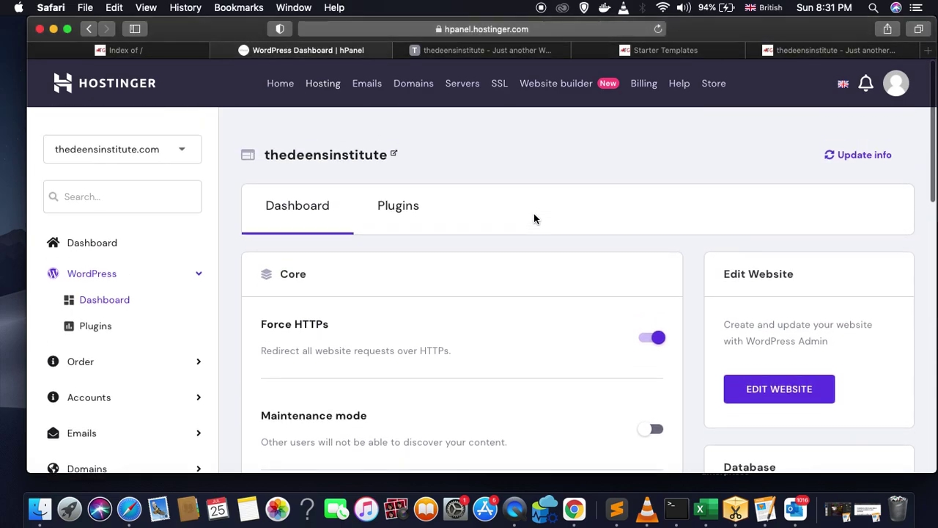
{"action": "left_click", "coordinate": [818, 390]}
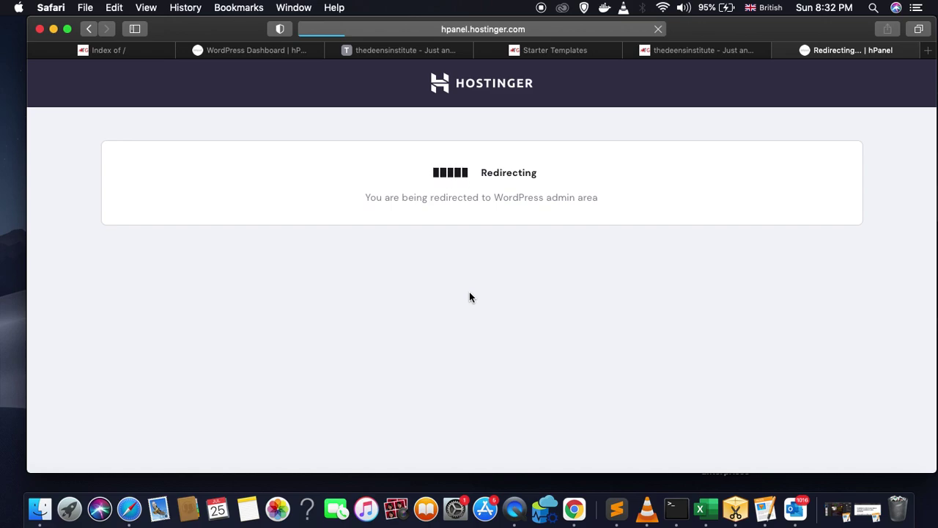
Step: Check the template import progress and close the outdated site page showing the Hello world post
{"action": "left_click", "coordinate": [515, 51]}
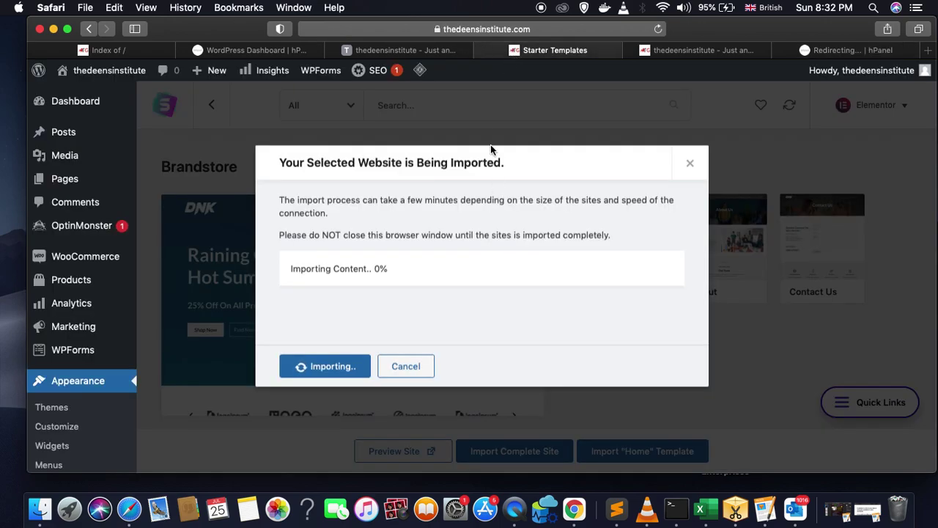
{"action": "left_click", "coordinate": [394, 51]}
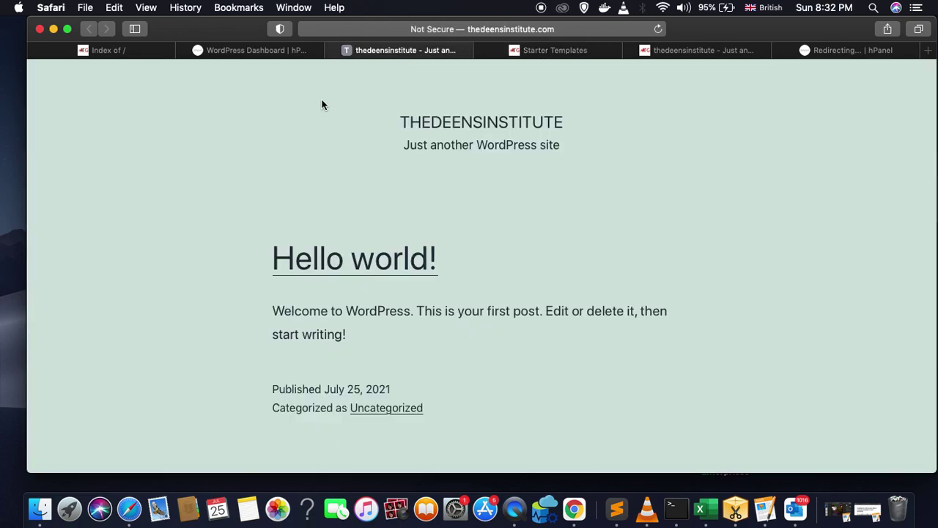
{"action": "left_click", "coordinate": [334, 48]}
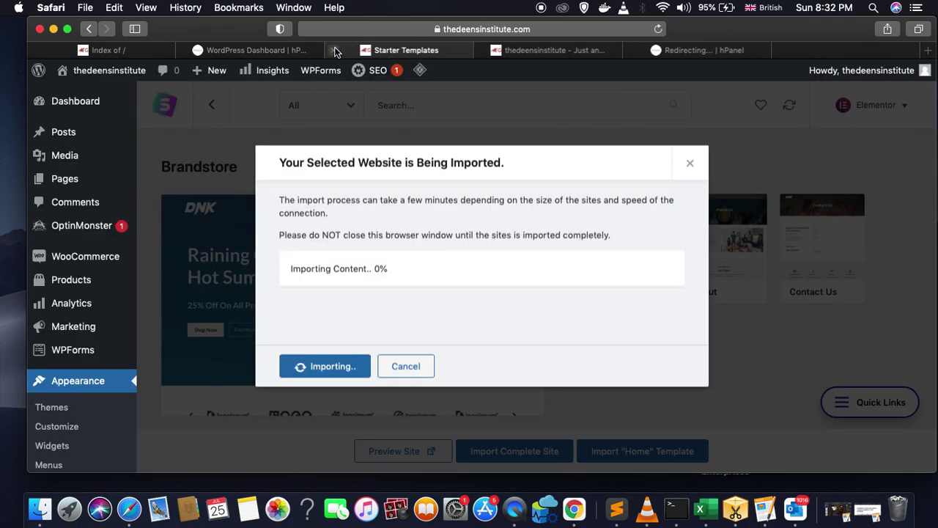
{"action": "left_click", "coordinate": [254, 50]}
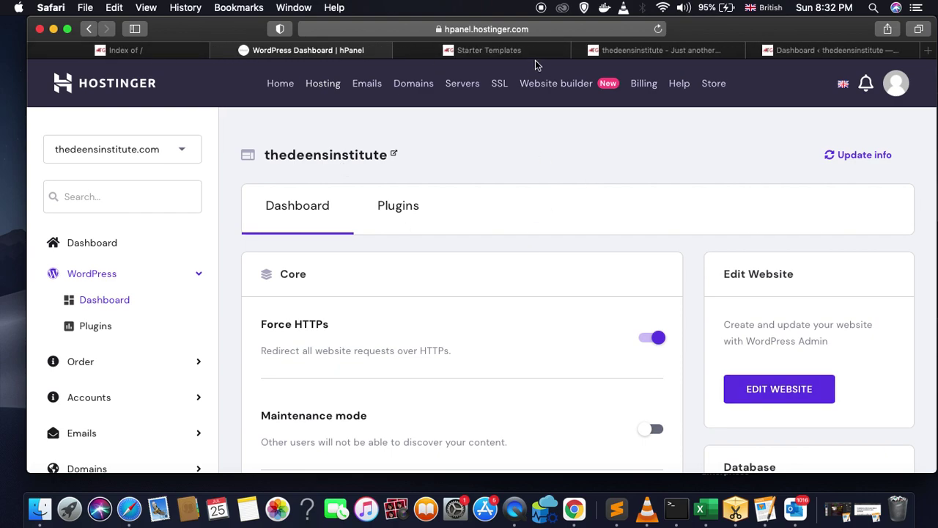
Step: Review the notices, welcome section and widgets on the newly opened WordPress admin dashboard
{"action": "mouse_move", "coordinate": [511, 56]}
{"action": "left_click", "coordinate": [805, 50]}
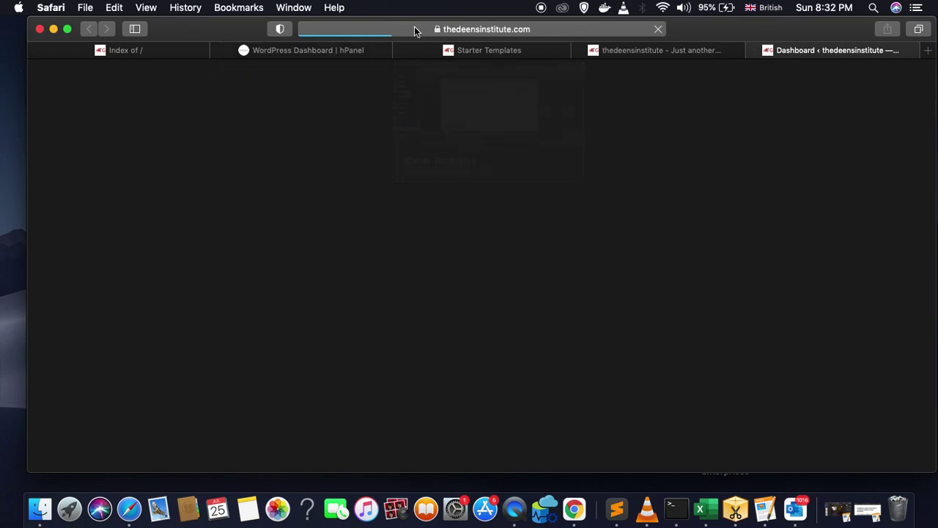
{"action": "left_click", "coordinate": [344, 52]}
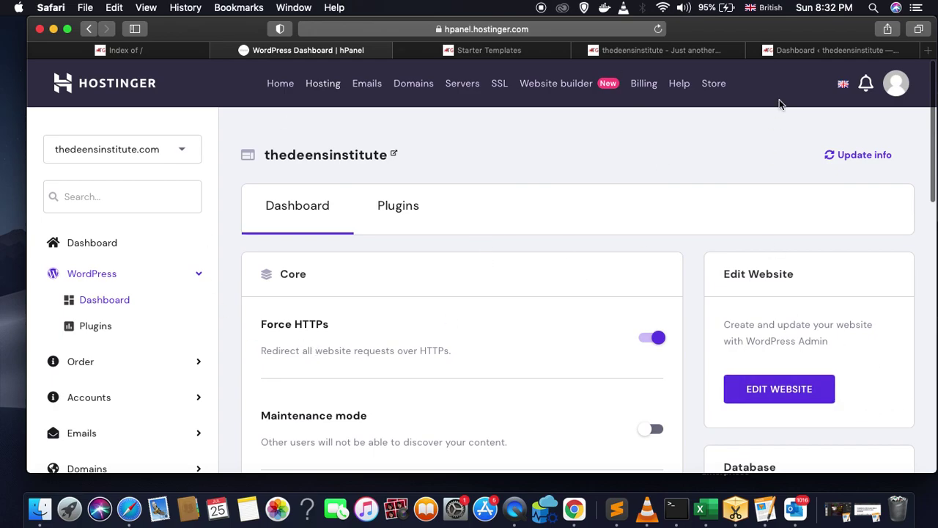
{"action": "left_click", "coordinate": [815, 52]}
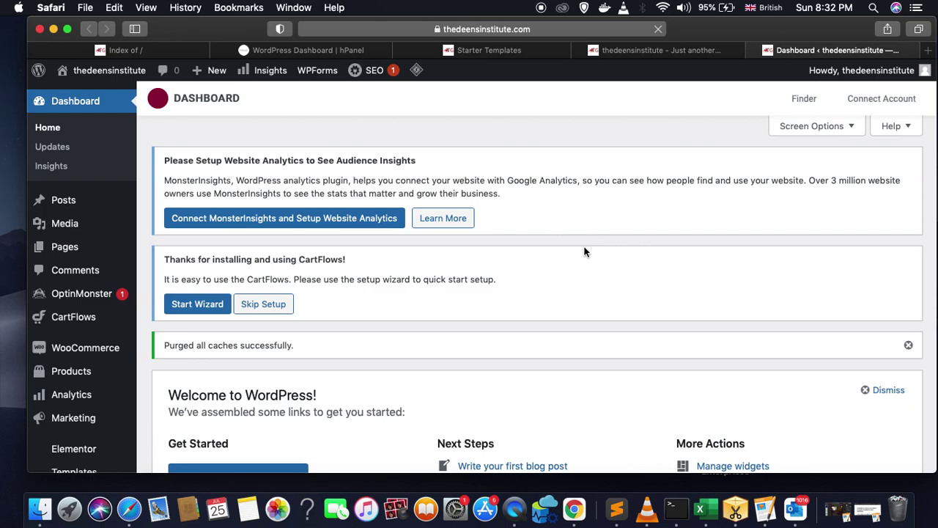
{"action": "scroll", "coordinate": [592, 272], "scroll_direction": "down", "scroll_amount": 10}
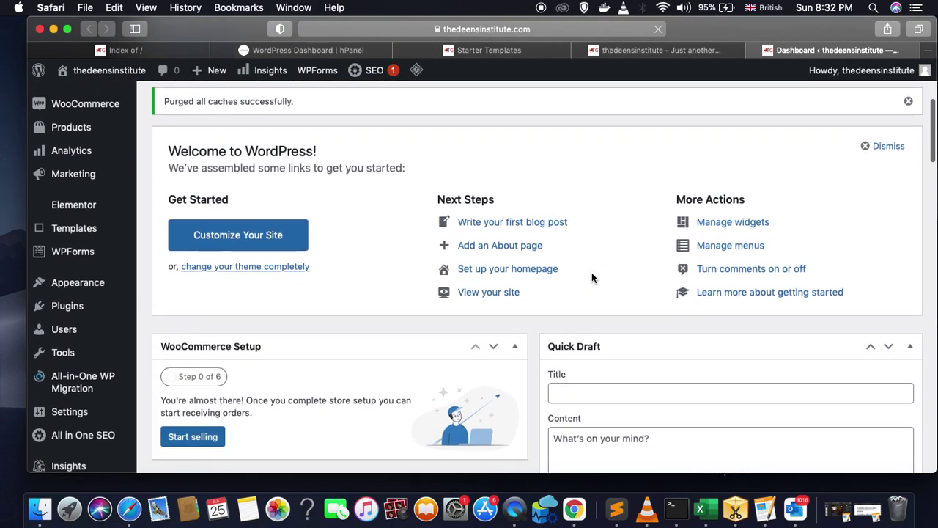
{"action": "scroll", "coordinate": [592, 277], "scroll_direction": "down", "scroll_amount": 20}
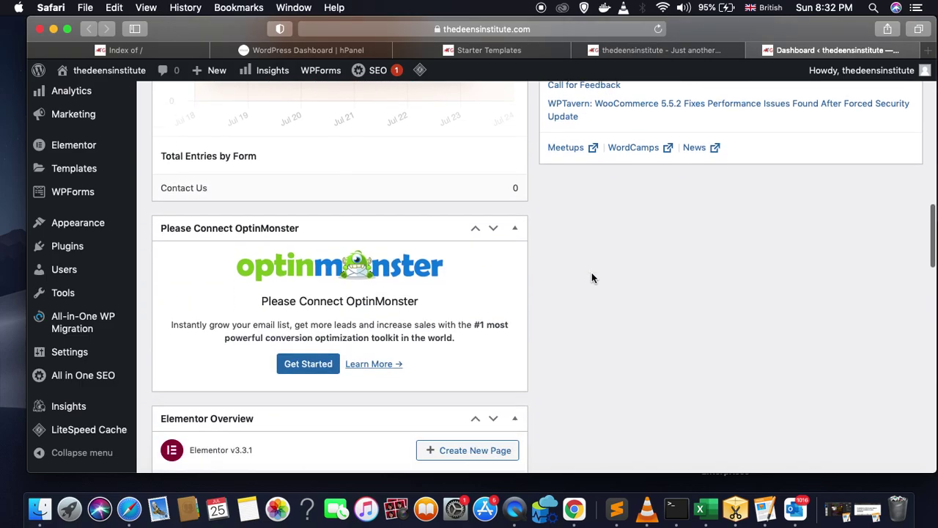
{"action": "scroll", "coordinate": [592, 277], "scroll_direction": "up", "scroll_amount": 20}
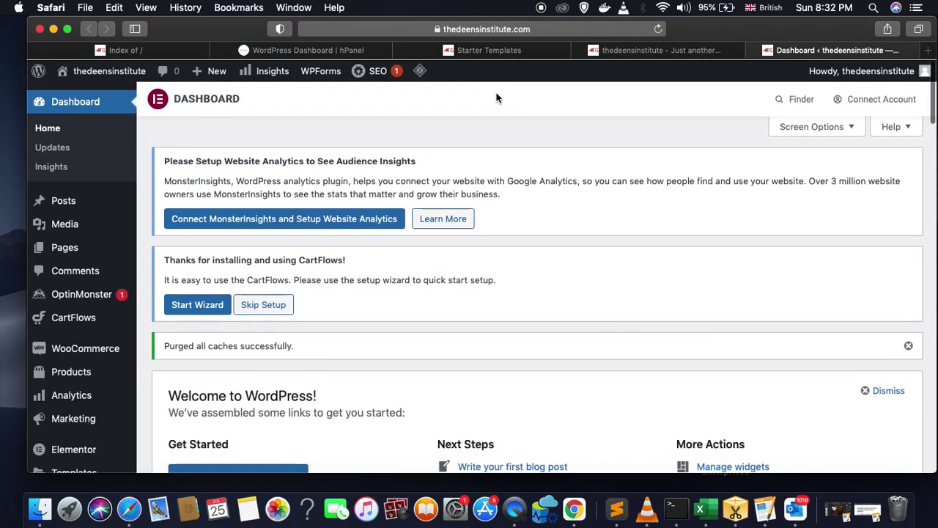
Step: Examine the Core and Speed & Security settings and the management categories on the hPanel WordPress dashboard
{"action": "left_click", "coordinate": [288, 49]}
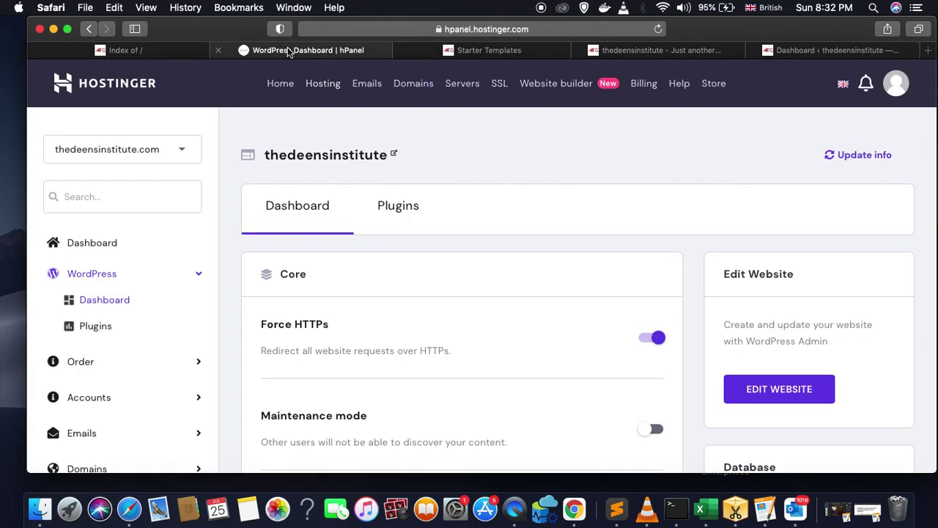
{"action": "scroll", "coordinate": [520, 286], "scroll_direction": "down", "scroll_amount": 3}
{"action": "scroll", "coordinate": [526, 291], "scroll_direction": "down", "scroll_amount": 10}
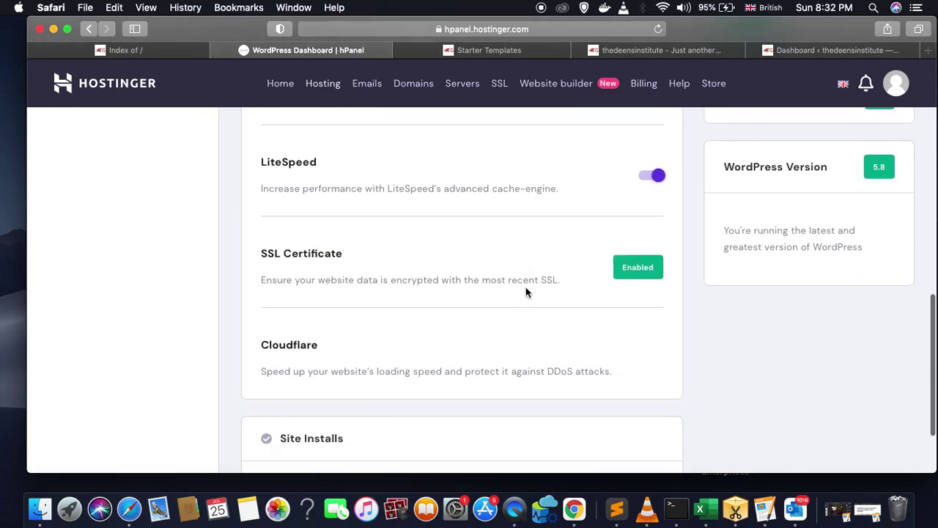
{"action": "scroll", "coordinate": [526, 291], "scroll_direction": "up", "scroll_amount": 15}
{"action": "scroll", "coordinate": [526, 291], "scroll_direction": "down", "scroll_amount": 5}
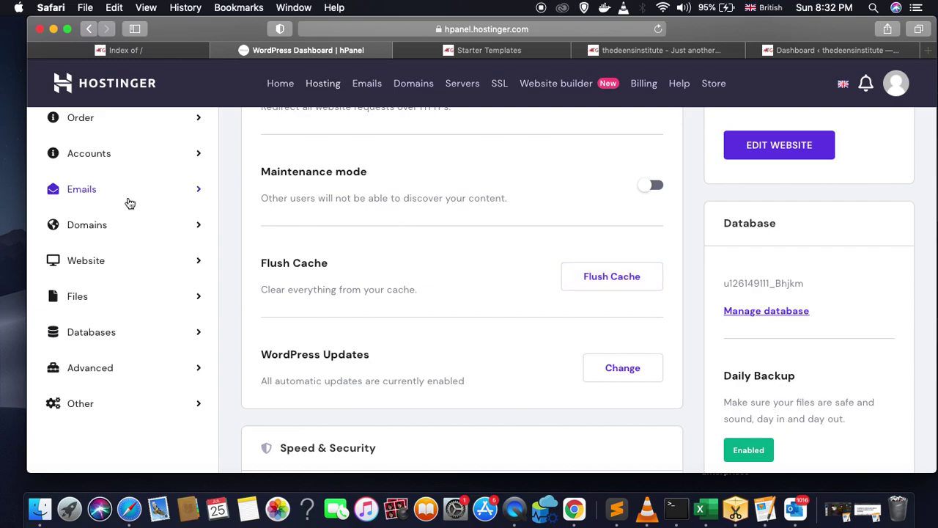
{"action": "scroll", "coordinate": [125, 203], "scroll_direction": "up", "scroll_amount": 5}
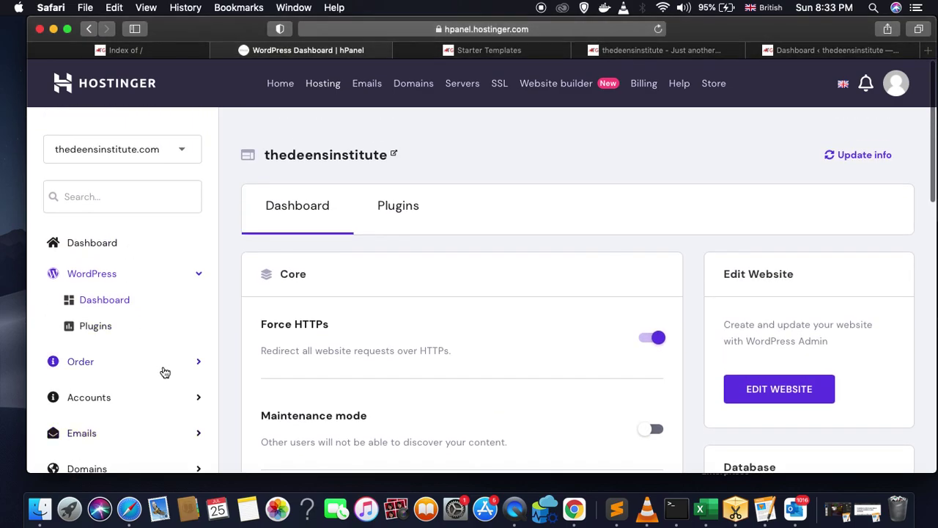
{"action": "scroll", "coordinate": [163, 371], "scroll_direction": "down", "scroll_amount": 2}
{"action": "scroll", "coordinate": [106, 262], "scroll_direction": "down", "scroll_amount": 2}
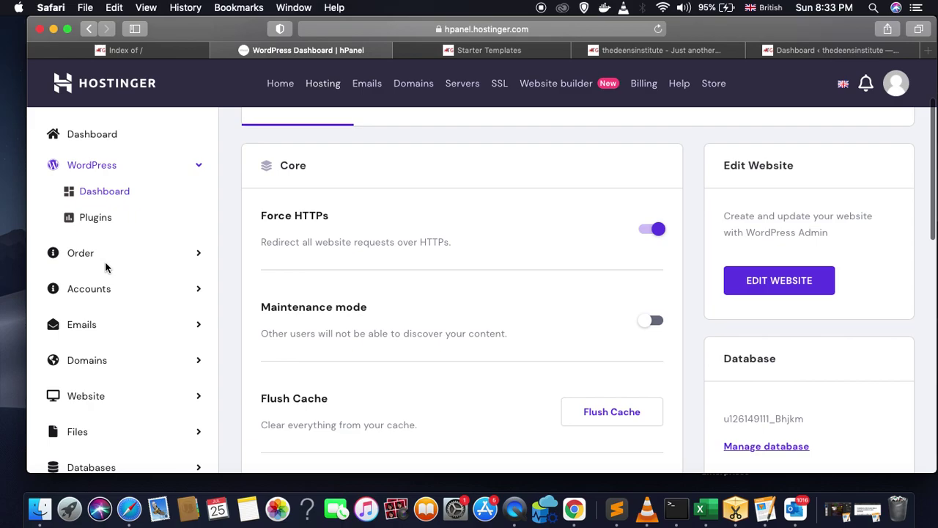
Step: Look through the Order and Accounts options for thedeensinstitute.com in hPanel
{"action": "left_click", "coordinate": [133, 198]}
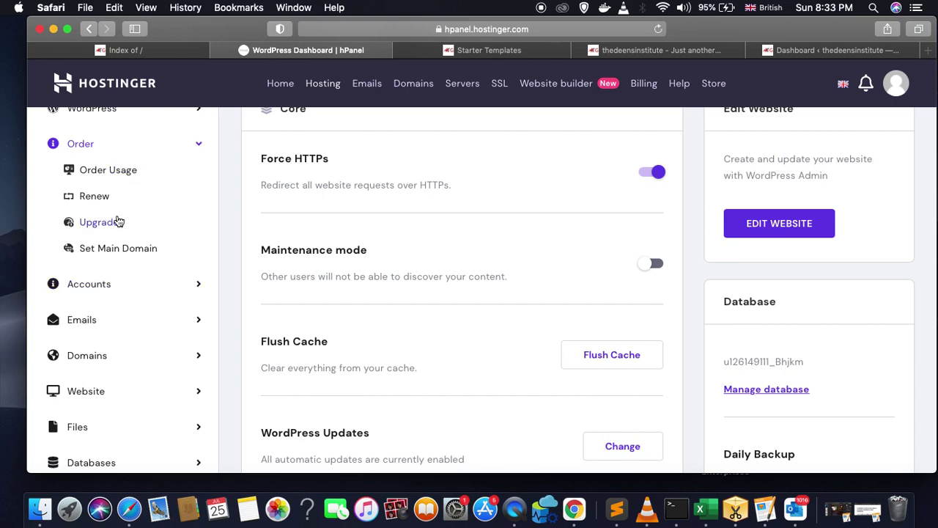
{"action": "left_click", "coordinate": [124, 294]}
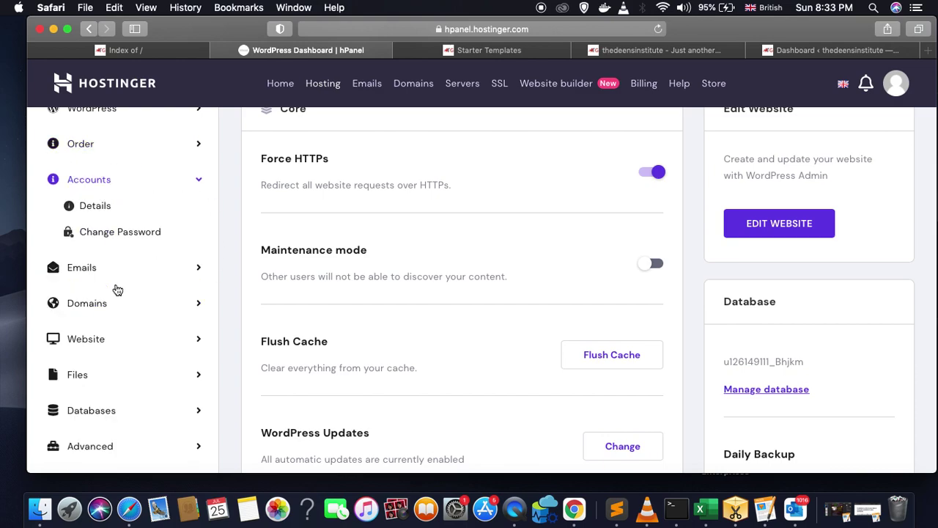
{"action": "left_click", "coordinate": [168, 243]}
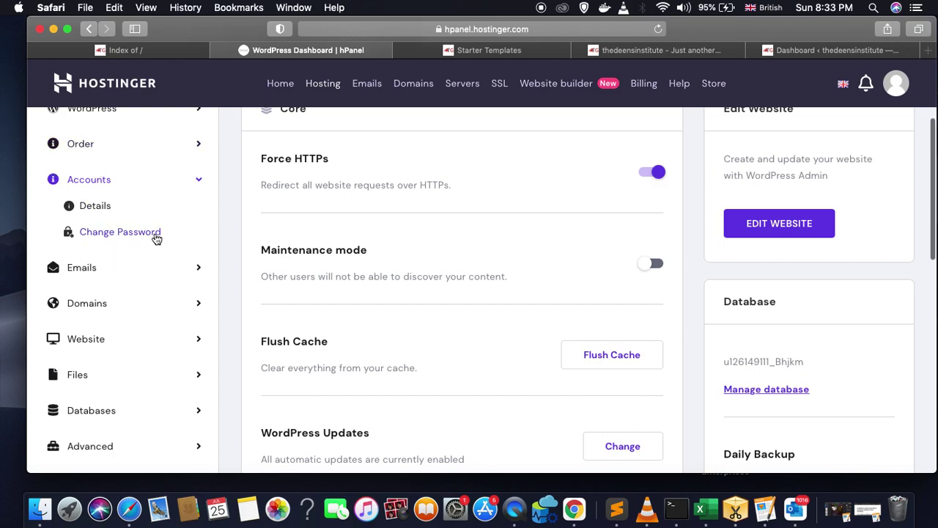
{"action": "scroll", "coordinate": [155, 238], "scroll_direction": "down", "scroll_amount": 2}
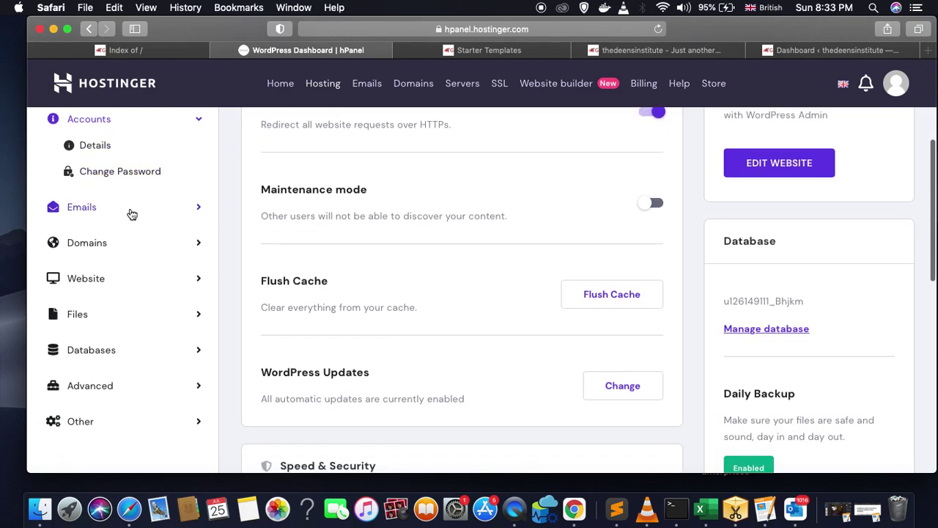
Step: Open the email accounts management page for the thedeensinstitute.com domain
{"action": "left_click", "coordinate": [130, 208]}
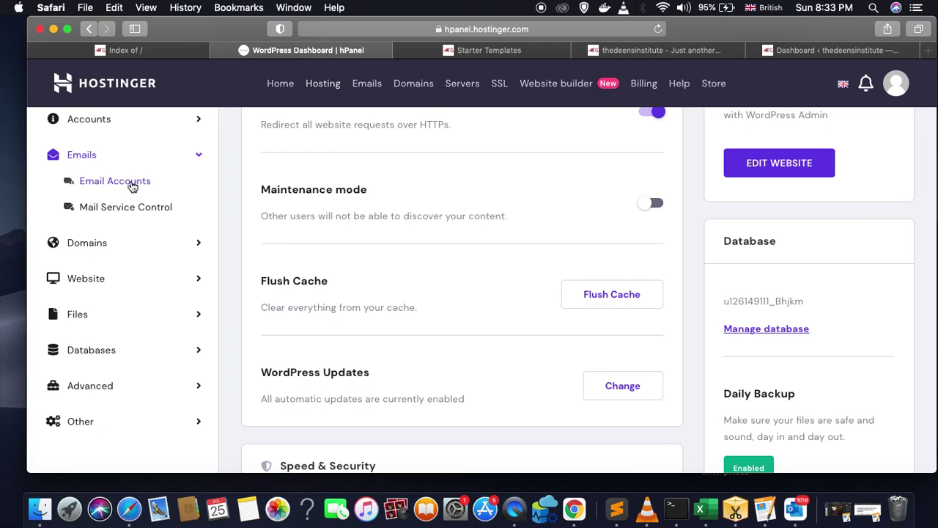
{"action": "left_click", "coordinate": [131, 183]}
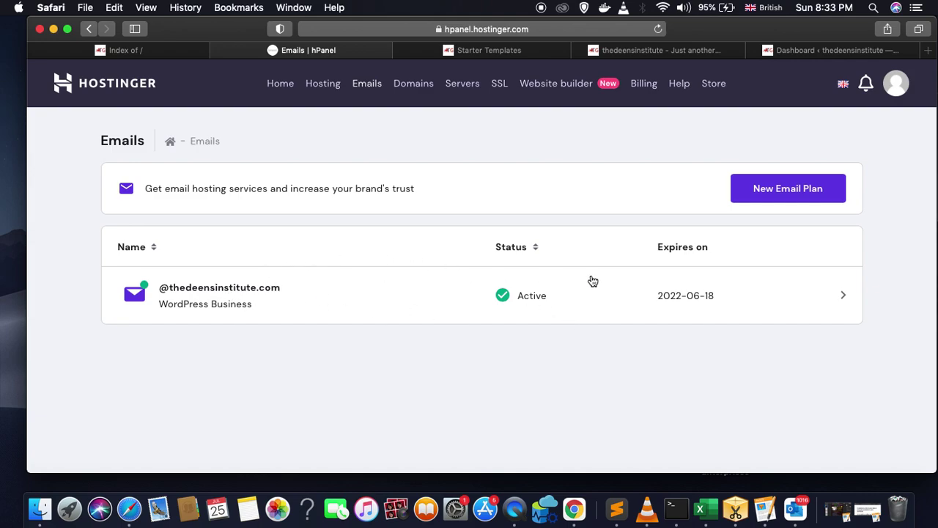
{"action": "left_click", "coordinate": [841, 296]}
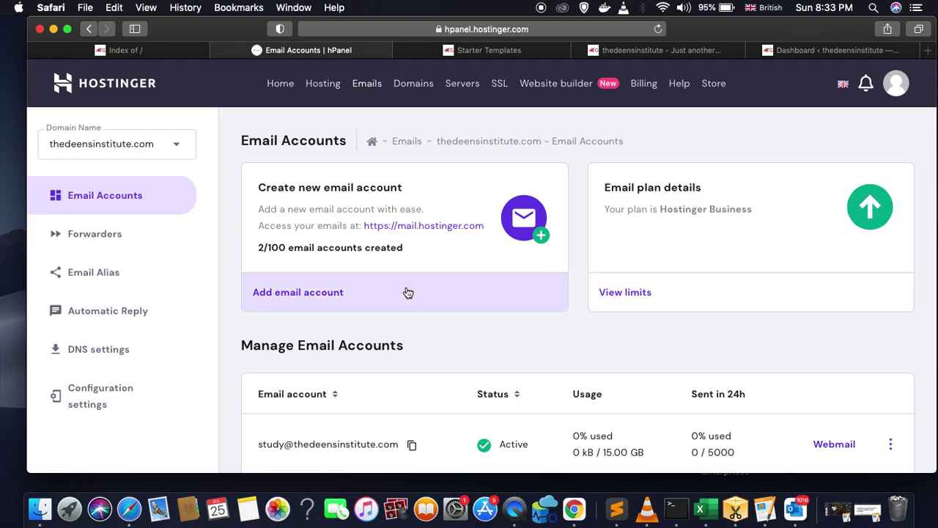
{"action": "left_click", "coordinate": [332, 293]}
{"action": "left_click", "coordinate": [391, 256]}
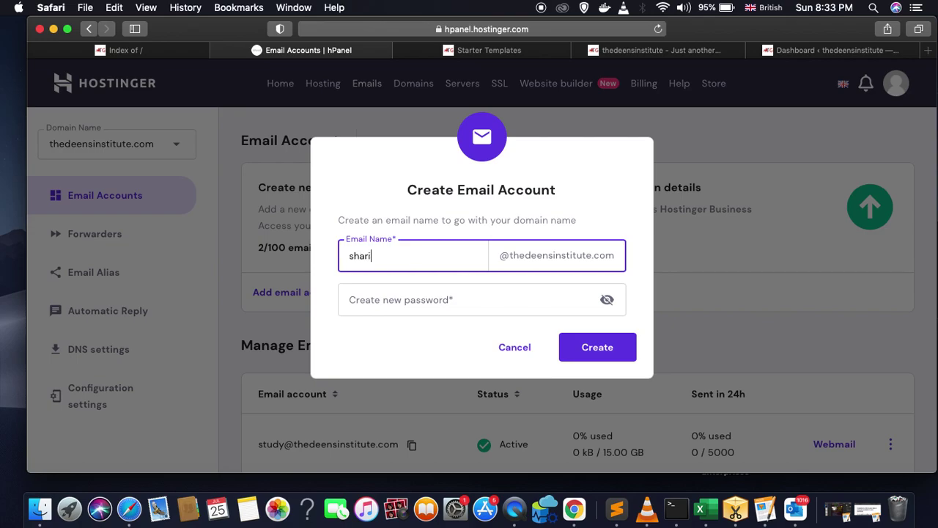
{"action": "left_click", "coordinate": [464, 291]}
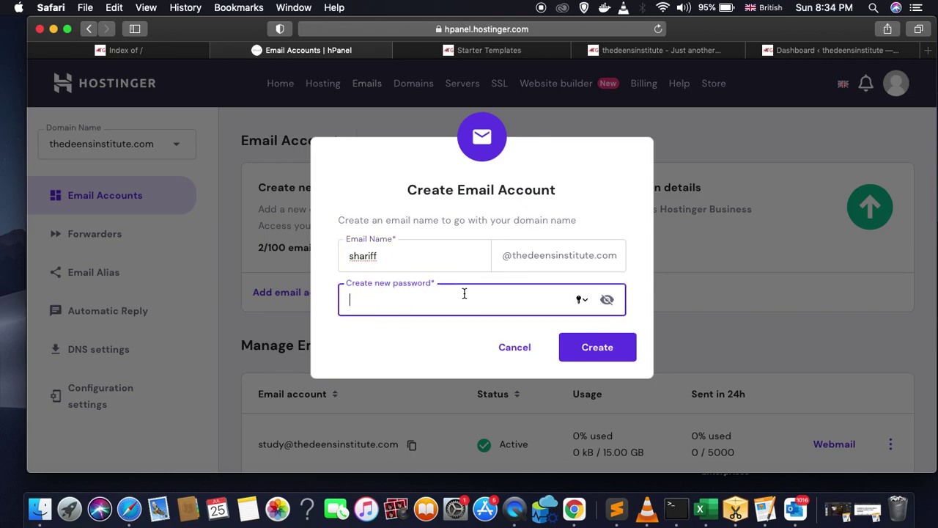
{"action": "left_click", "coordinate": [519, 346]}
Step: Examine the list of existing email accounts for thedeensinstitute.com
{"action": "scroll", "coordinate": [413, 368], "scroll_direction": "down", "scroll_amount": 3}
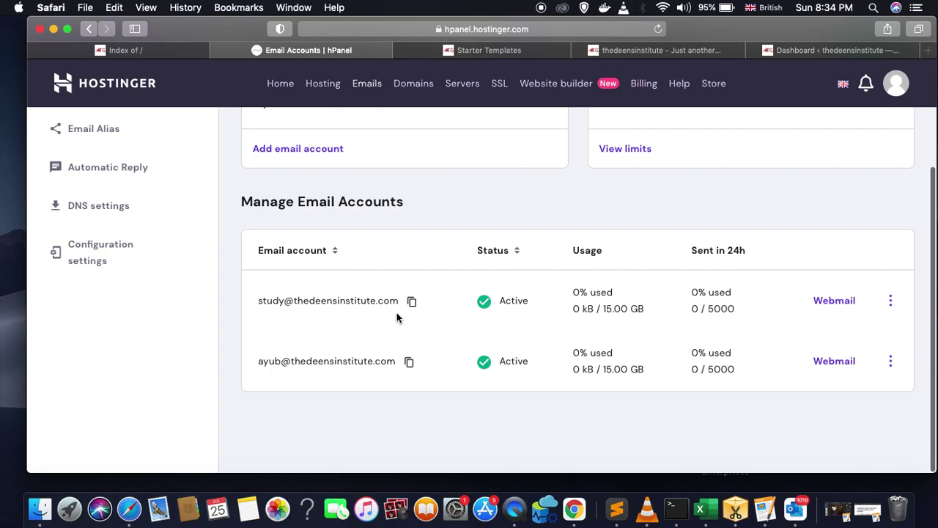
{"action": "scroll", "coordinate": [396, 312], "scroll_direction": "up", "scroll_amount": 5}
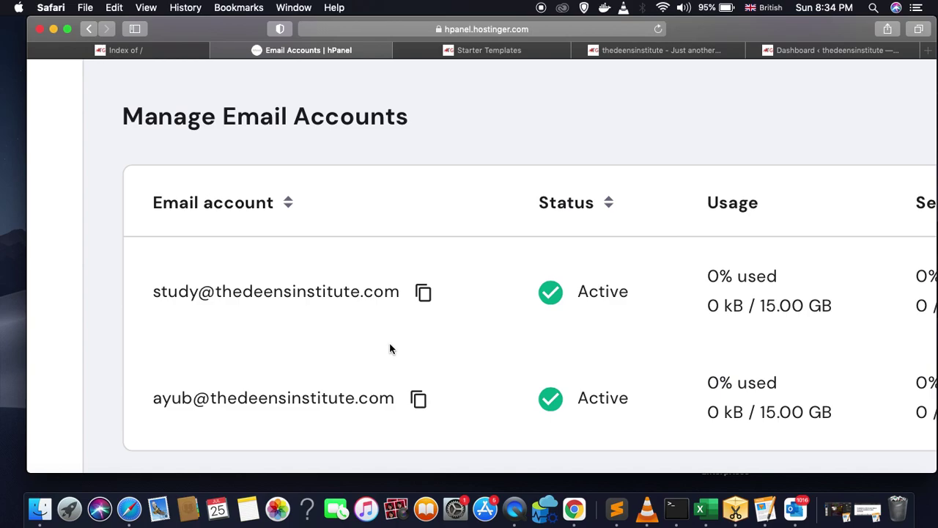
{"action": "scroll", "coordinate": [389, 342], "scroll_direction": "down", "scroll_amount": 5}
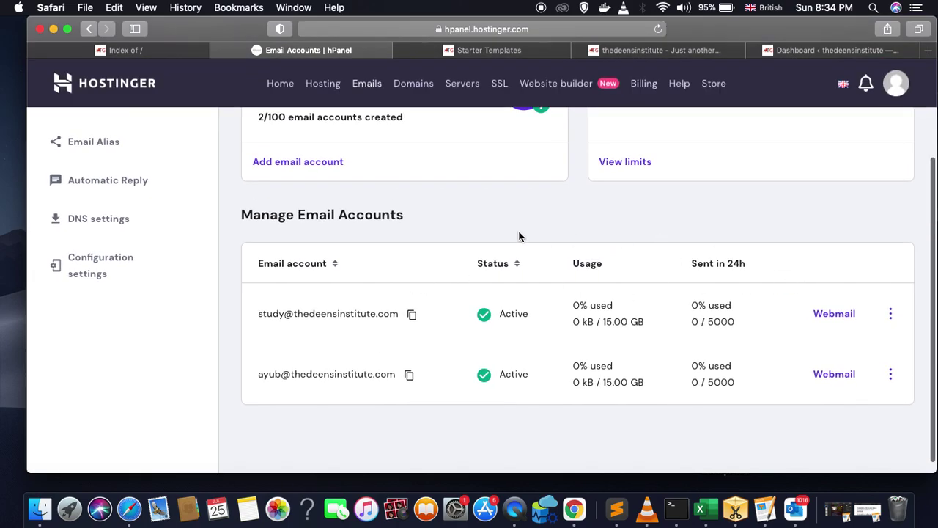
{"action": "scroll", "coordinate": [520, 233], "scroll_direction": "up", "scroll_amount": 3}
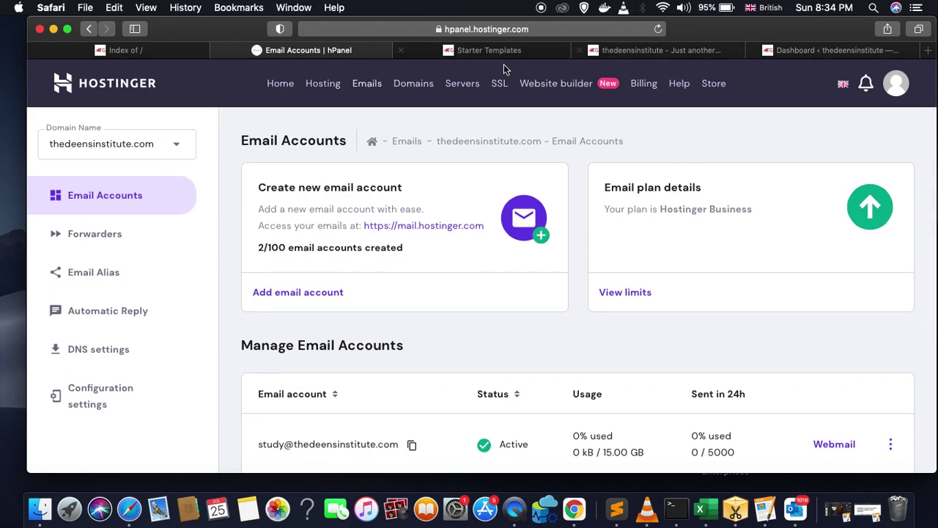
Step: Return from the email accounts to the hPanel WordPress dashboard and view its management categories
{"action": "left_click", "coordinate": [87, 33]}
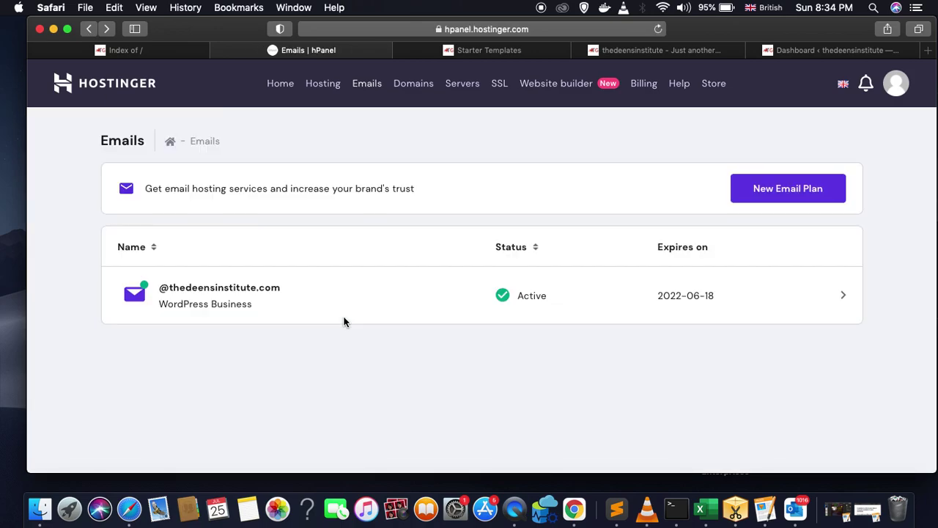
{"action": "left_click", "coordinate": [89, 31]}
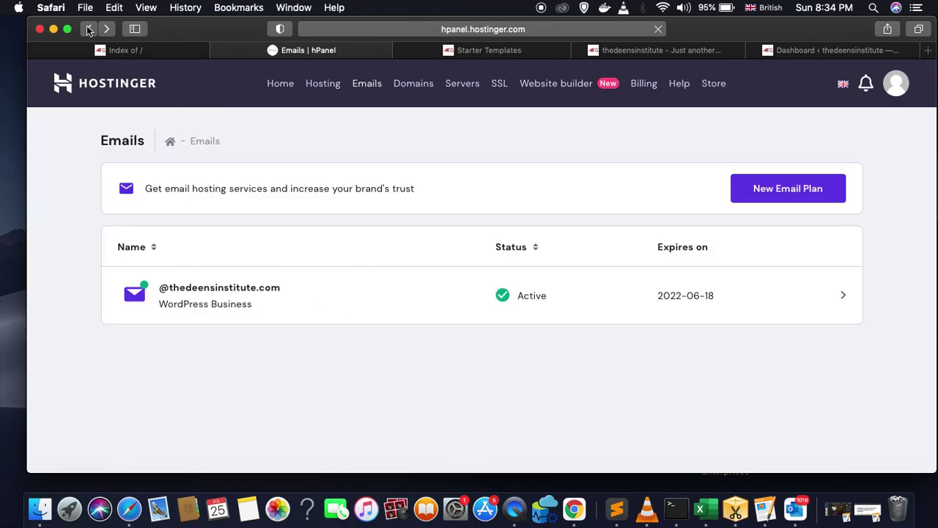
{"action": "scroll", "coordinate": [128, 293], "scroll_direction": "down", "scroll_amount": 5}
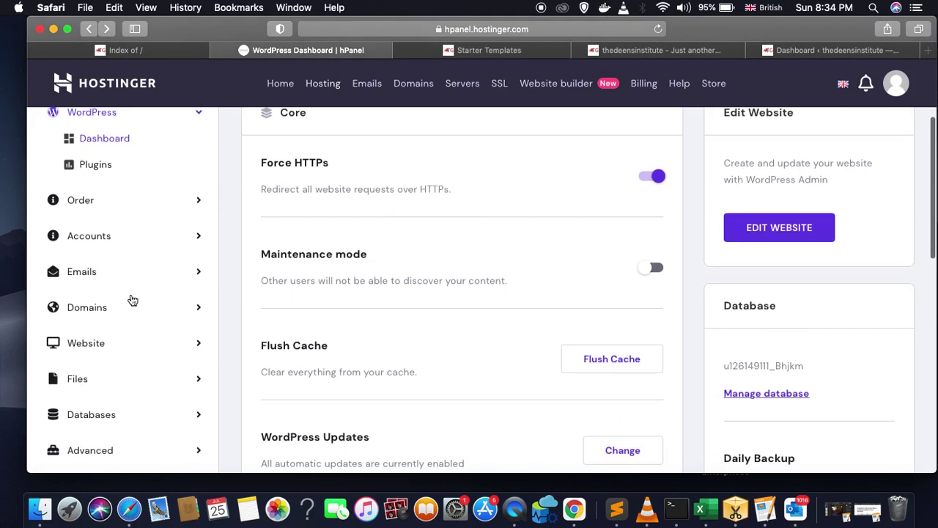
Step: Look through the Domains and Website management options for thedeensinstitute.com in hPanel
{"action": "left_click", "coordinate": [103, 278]}
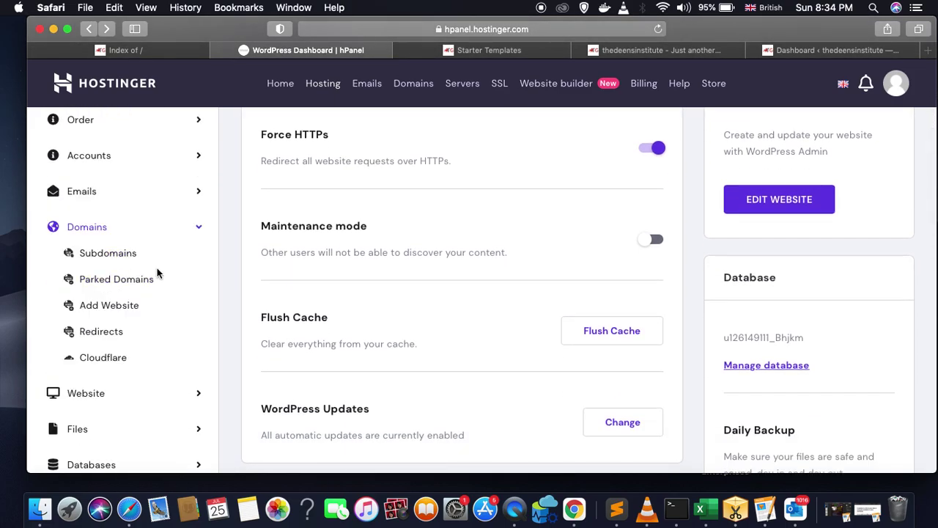
{"action": "scroll", "coordinate": [154, 279], "scroll_direction": "down", "scroll_amount": 2}
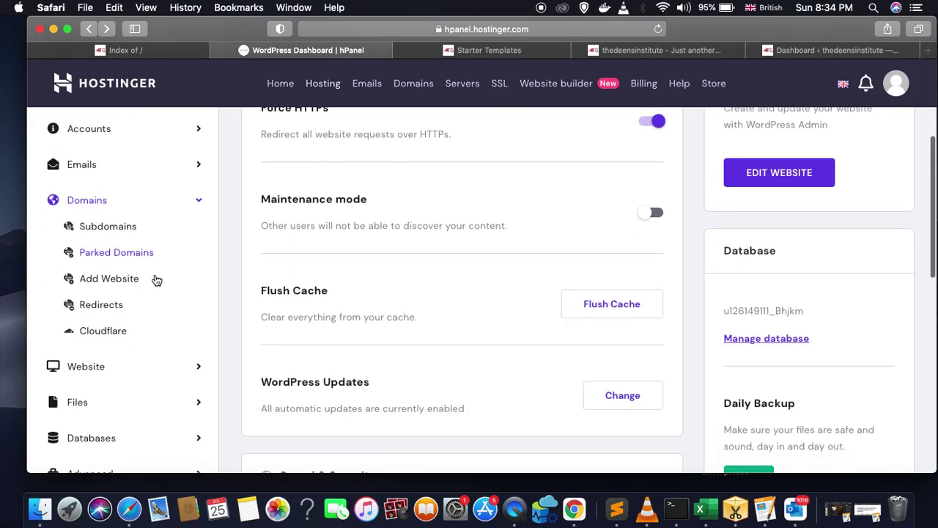
{"action": "scroll", "coordinate": [156, 279], "scroll_direction": "down", "scroll_amount": 2}
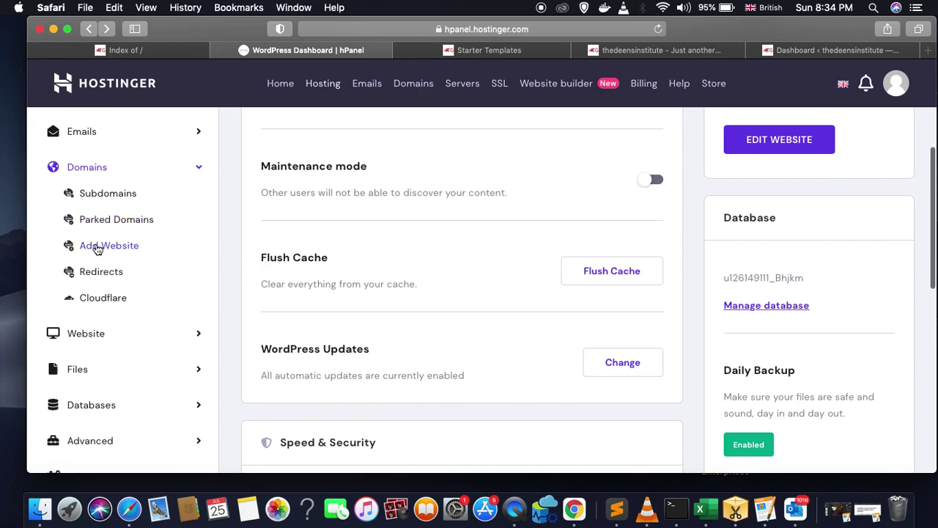
{"action": "scroll", "coordinate": [126, 297], "scroll_direction": "down", "scroll_amount": 1}
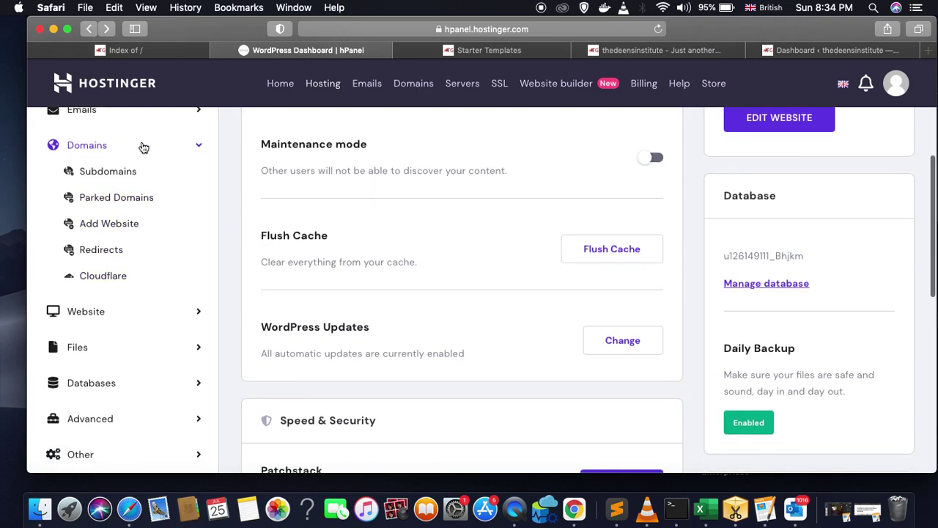
{"action": "left_click", "coordinate": [130, 313]}
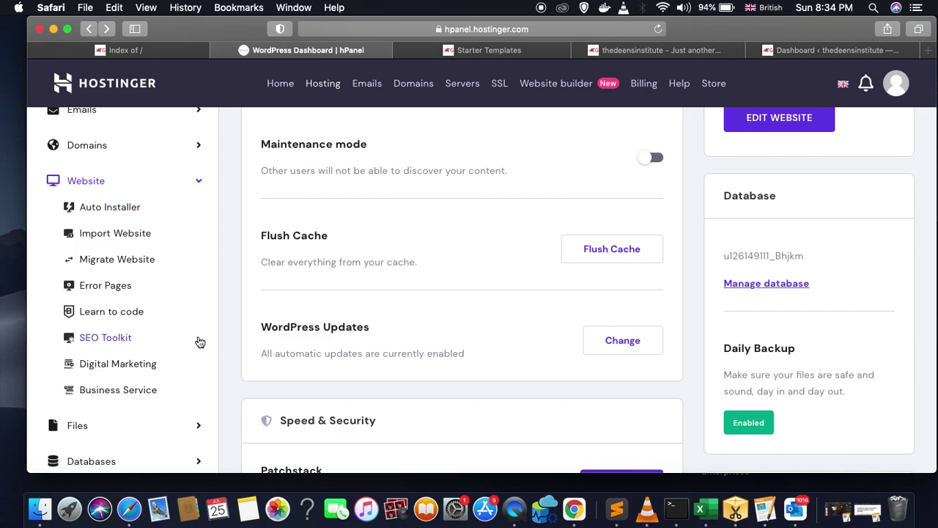
{"action": "scroll", "coordinate": [198, 341], "scroll_direction": "down", "scroll_amount": 5}
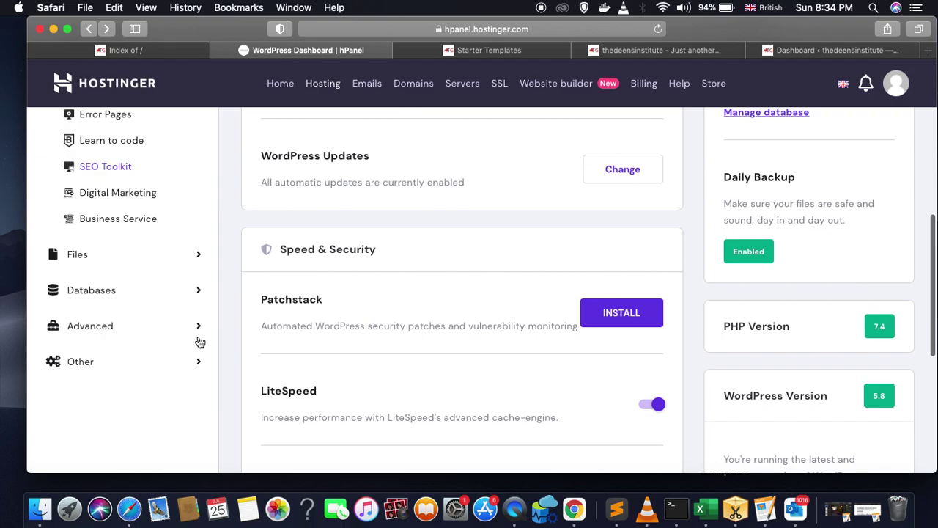
Step: Expand the Files options in hPanel and open the standard File Manager for the site
{"action": "left_click", "coordinate": [110, 258]}
{"action": "scroll", "coordinate": [134, 216], "scroll_direction": "up", "scroll_amount": 1}
{"action": "scroll", "coordinate": [134, 214], "scroll_direction": "up", "scroll_amount": 4}
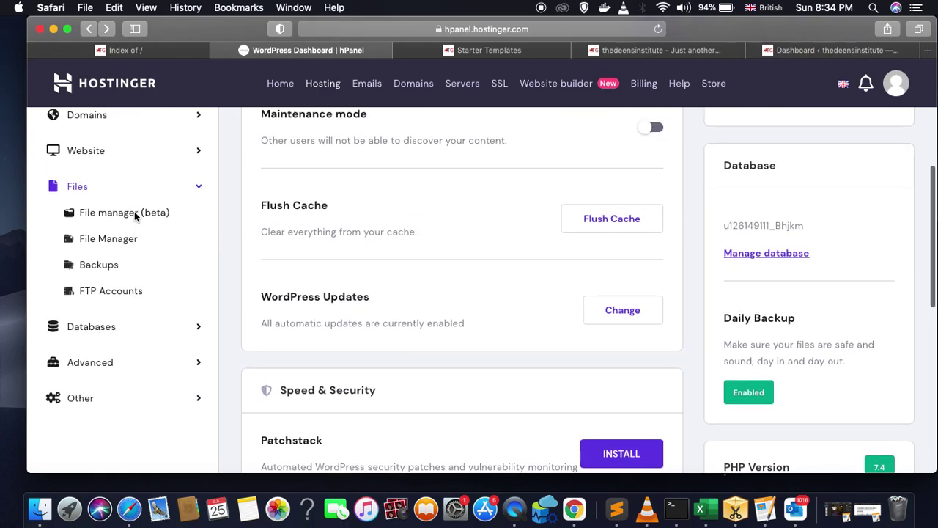
{"action": "left_click", "coordinate": [107, 239]}
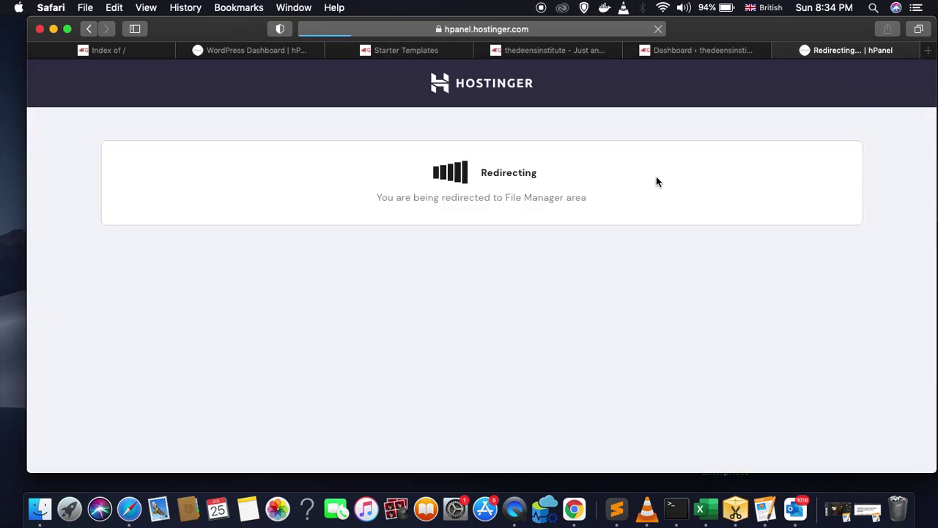
Step: Return to the Starter Templates page for Brandstore and dismiss the finished import dialog
{"action": "left_click", "coordinate": [709, 51]}
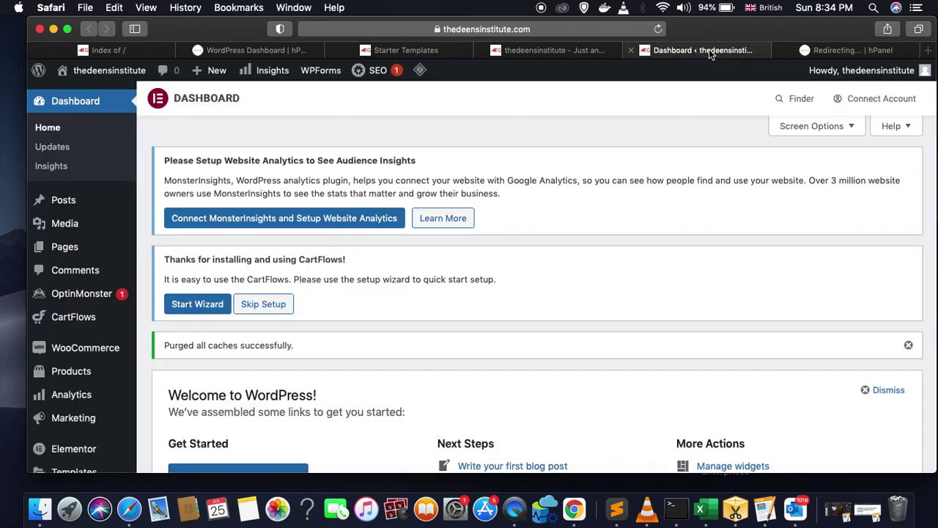
{"action": "left_click", "coordinate": [545, 50]}
{"action": "left_click", "coordinate": [402, 50]}
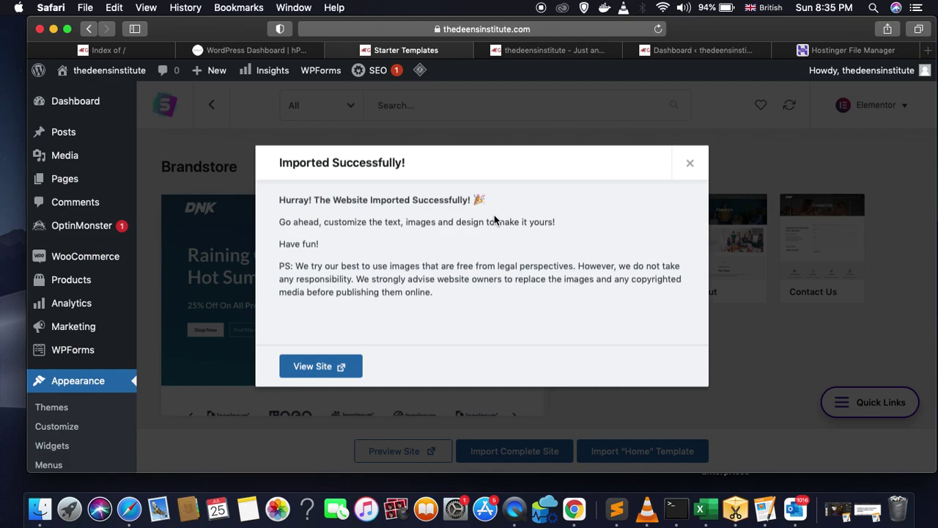
{"action": "left_click", "coordinate": [694, 165]}
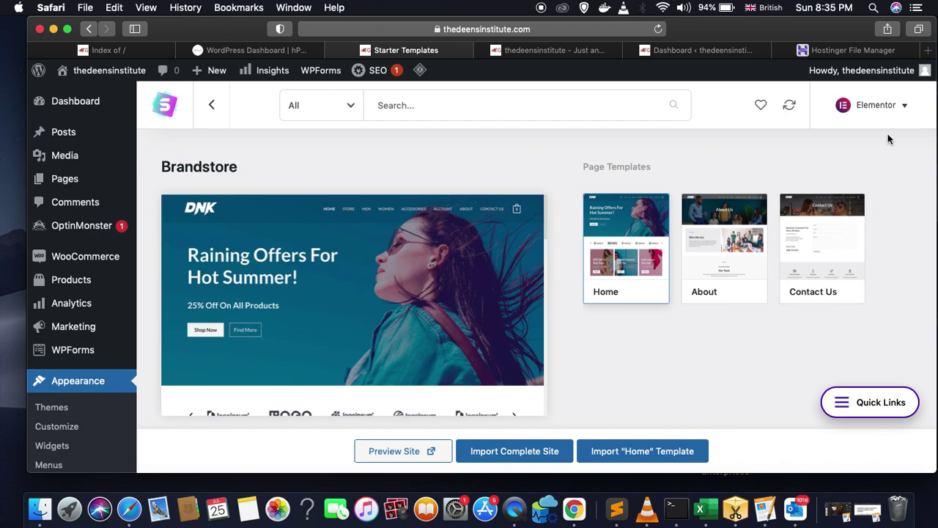
Step: Load thedeensinstitute.com in a new browser tab
{"action": "left_click", "coordinate": [929, 50]}
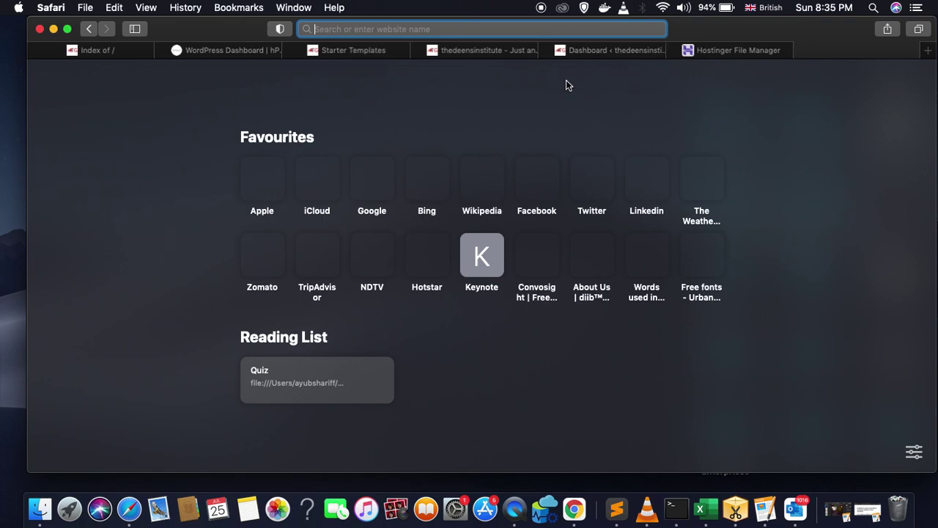
{"action": "type", "text": "thedeensinstitute.com"}
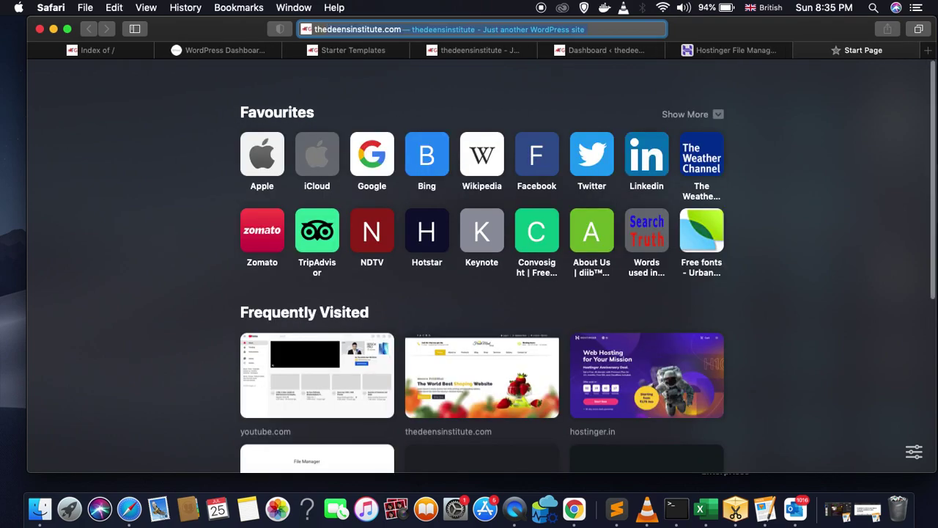
{"action": "key", "text": "Return"}
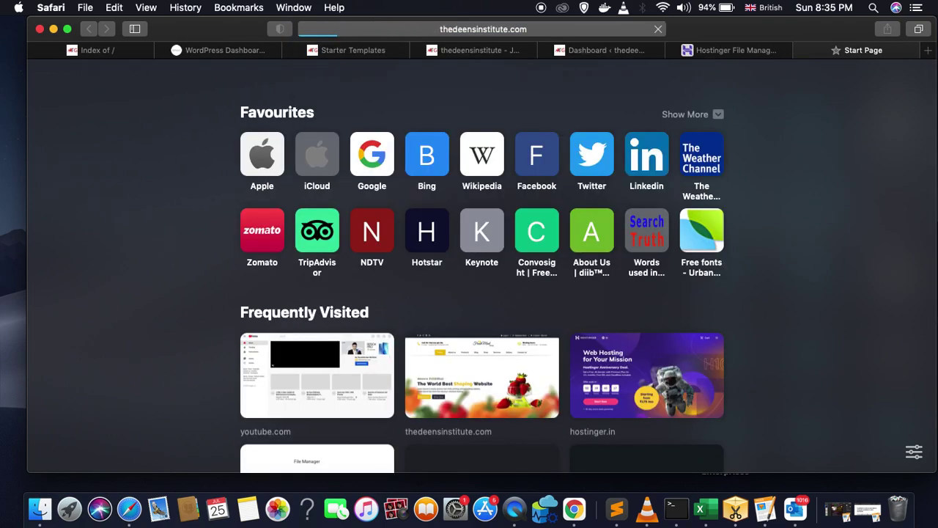
Step: Compare the earlier Hello world page with the freshly loaded thedeensinstitute.com home page
{"action": "left_click", "coordinate": [607, 53]}
{"action": "left_click", "coordinate": [454, 53]}
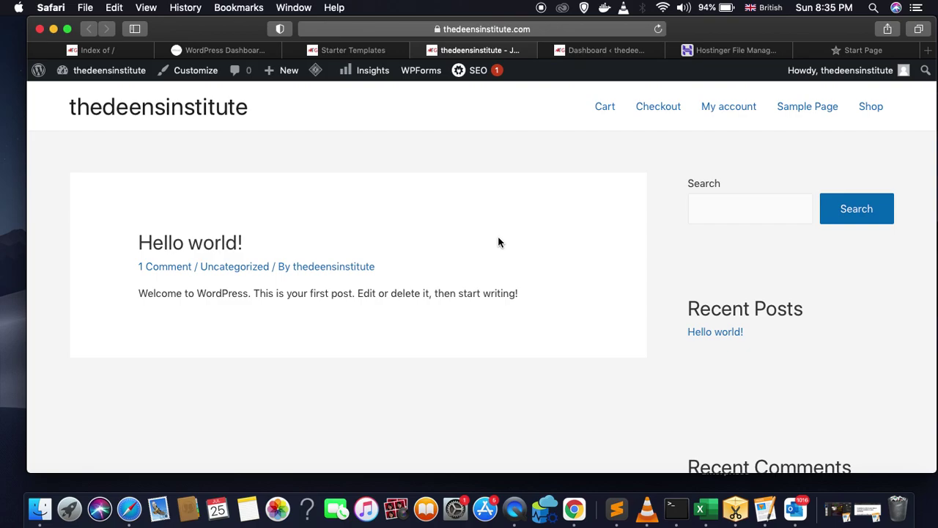
{"action": "left_click", "coordinate": [863, 51]}
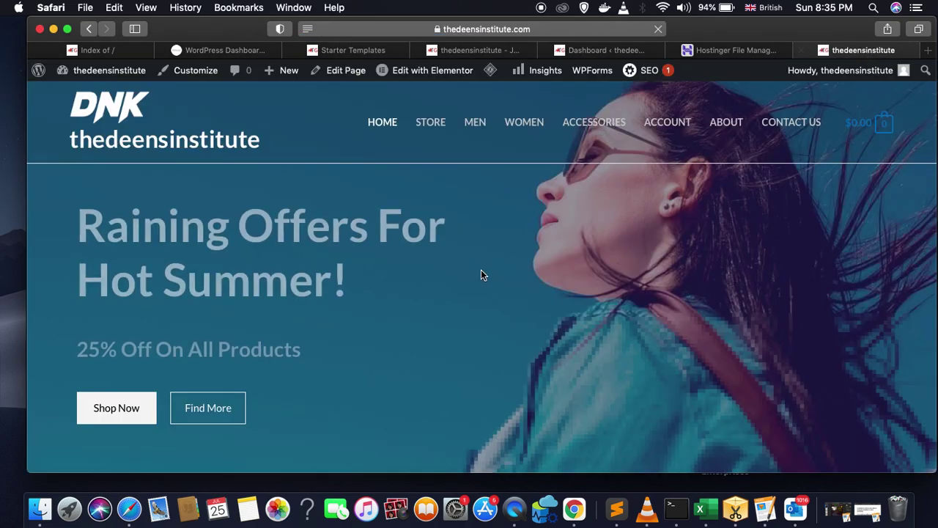
{"action": "key", "text": "super+shift+backslash"}
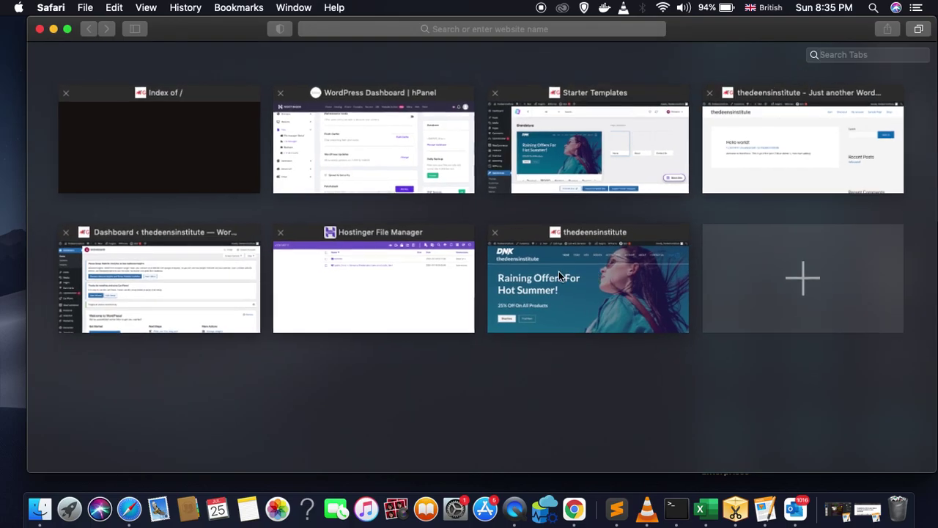
{"action": "left_click", "coordinate": [557, 315]}
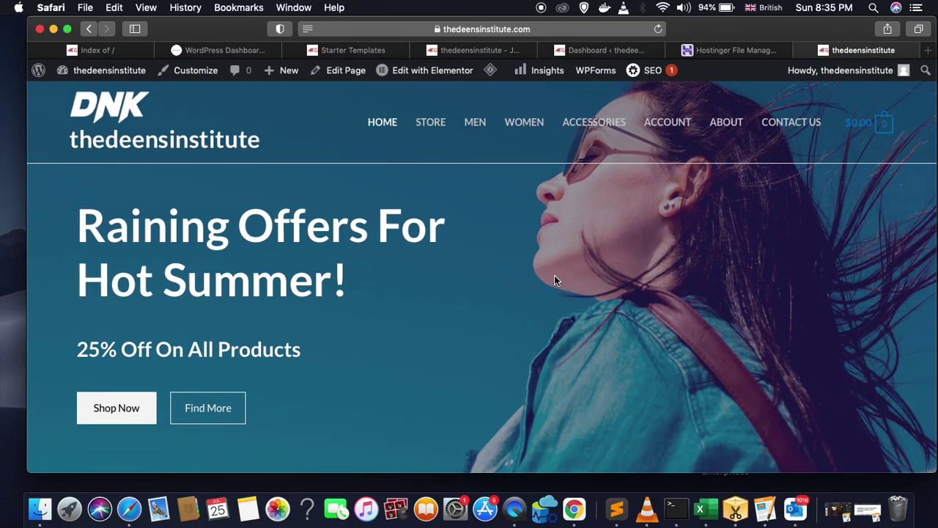
Step: Look over the imported home page from the hero banner through the product and offer sections
{"action": "scroll", "coordinate": [554, 279], "scroll_direction": "down", "scroll_amount": 10}
{"action": "scroll", "coordinate": [554, 280], "scroll_direction": "down", "scroll_amount": 20}
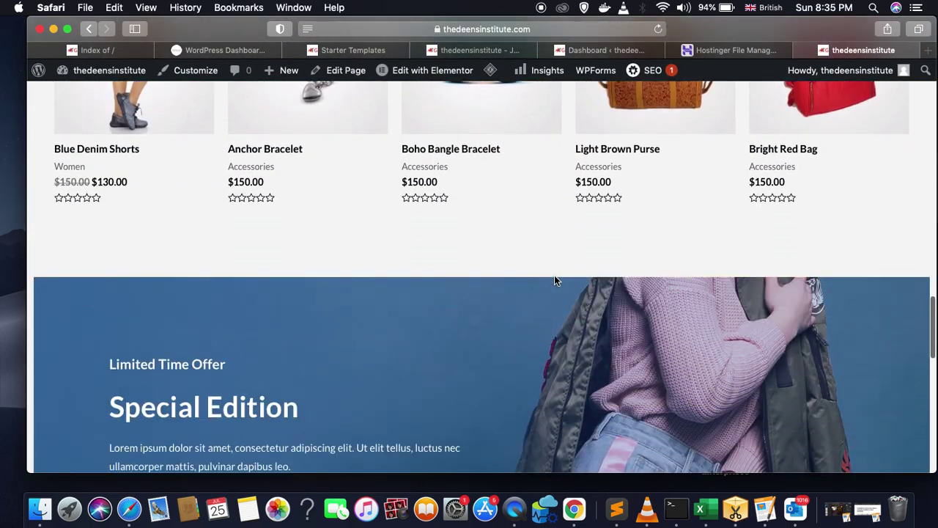
{"action": "scroll", "coordinate": [554, 278], "scroll_direction": "up", "scroll_amount": 20}
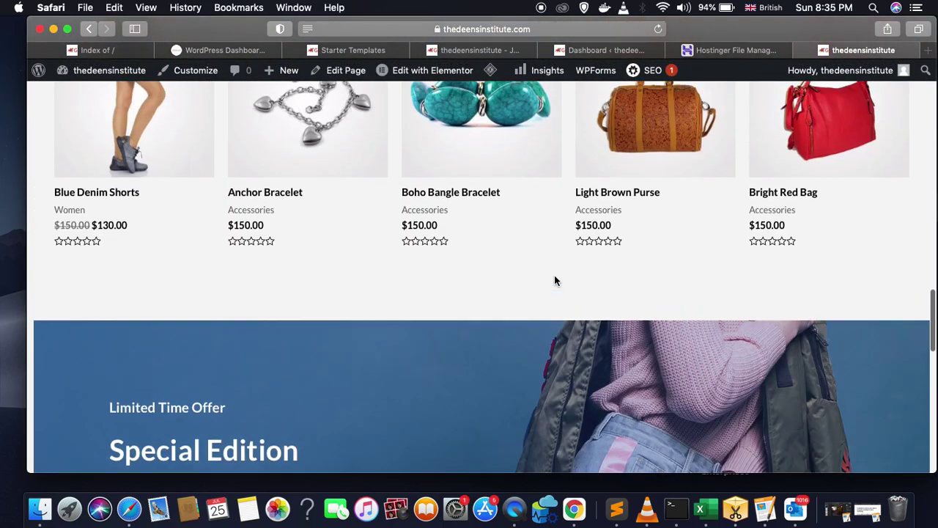
{"action": "scroll", "coordinate": [554, 280], "scroll_direction": "down", "scroll_amount": 3}
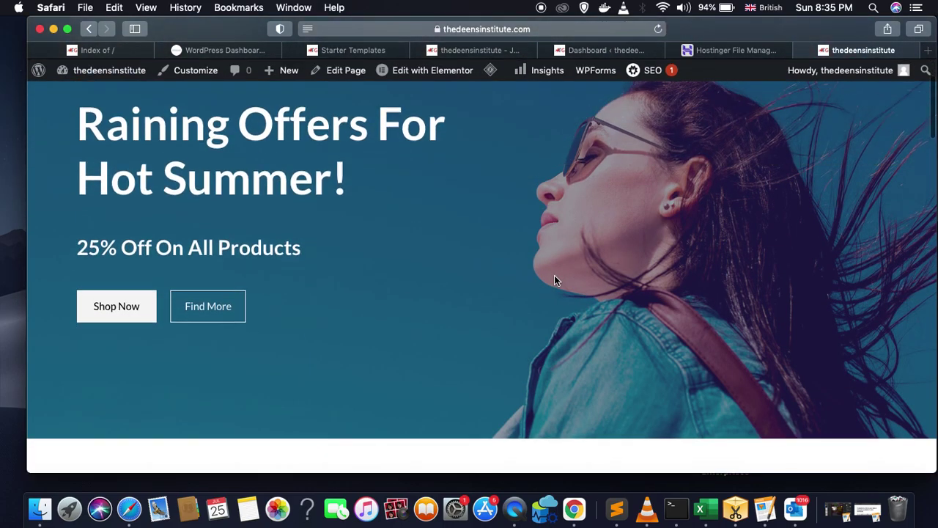
{"action": "scroll", "coordinate": [554, 280], "scroll_direction": "up", "scroll_amount": 2}
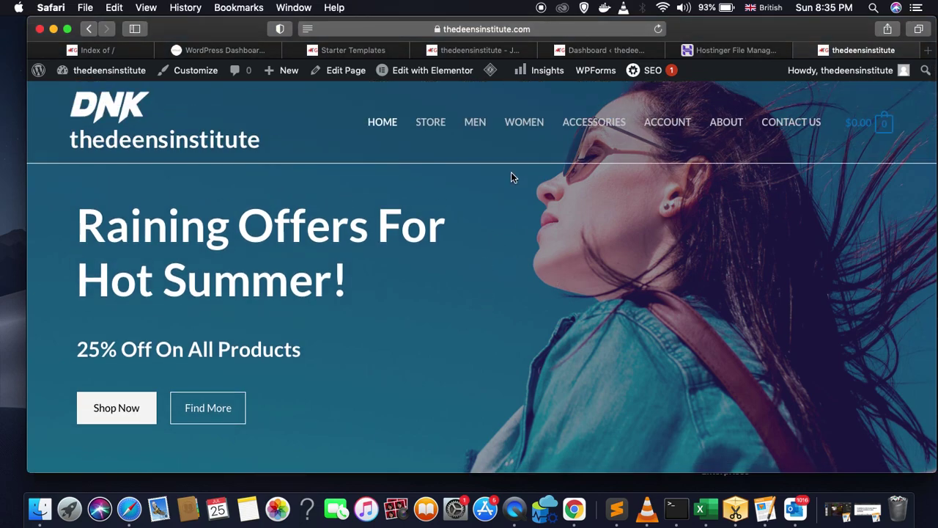
Step: Open the Store page and examine its product listings and pagination
{"action": "left_click", "coordinate": [432, 124]}
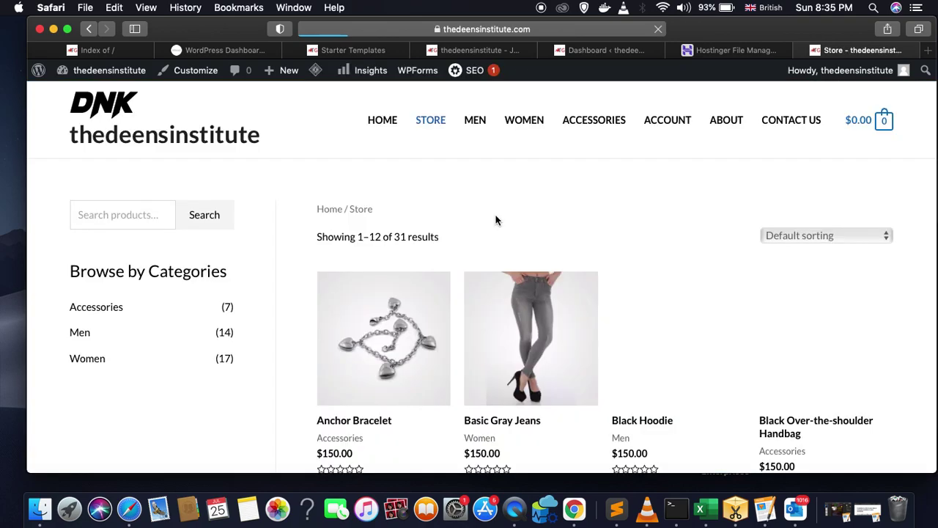
{"action": "scroll", "coordinate": [555, 337], "scroll_direction": "down", "scroll_amount": 10}
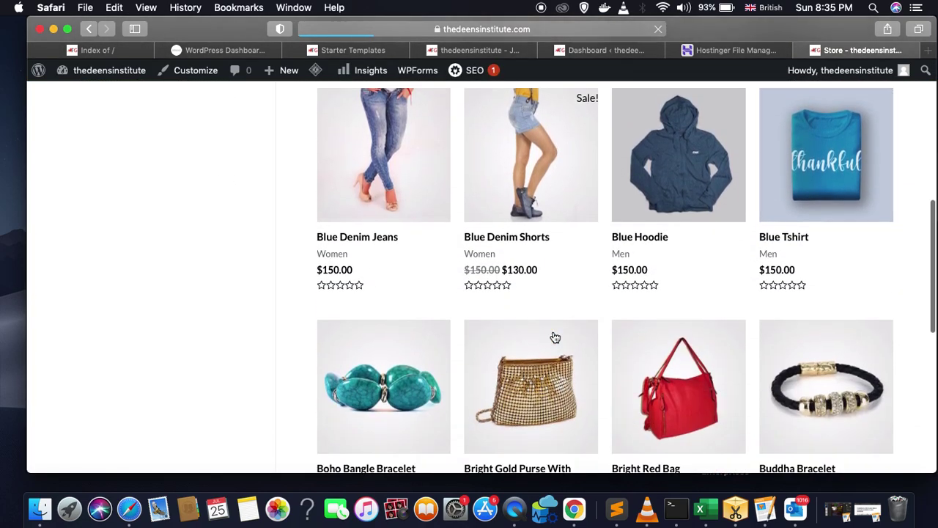
{"action": "scroll", "coordinate": [554, 337], "scroll_direction": "down", "scroll_amount": 5}
{"action": "scroll", "coordinate": [555, 338], "scroll_direction": "up", "scroll_amount": 4}
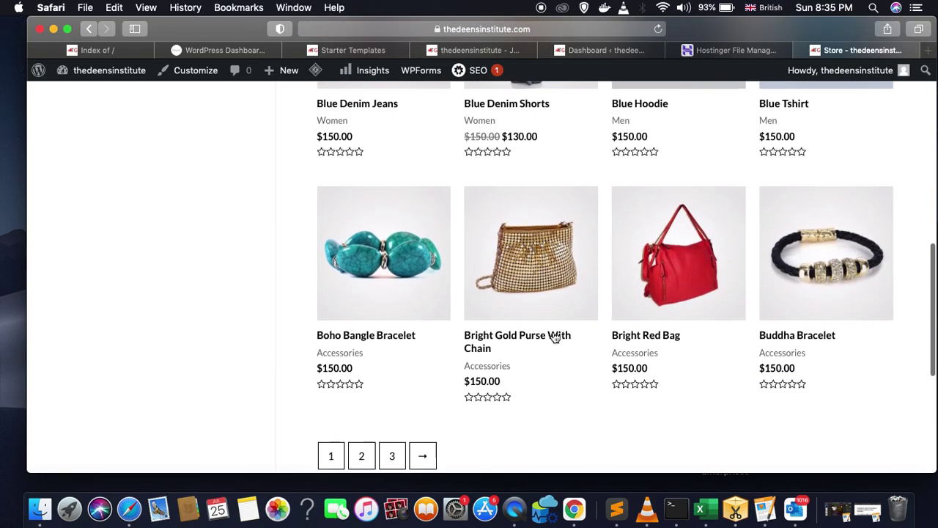
{"action": "scroll", "coordinate": [554, 337], "scroll_direction": "up", "scroll_amount": 10}
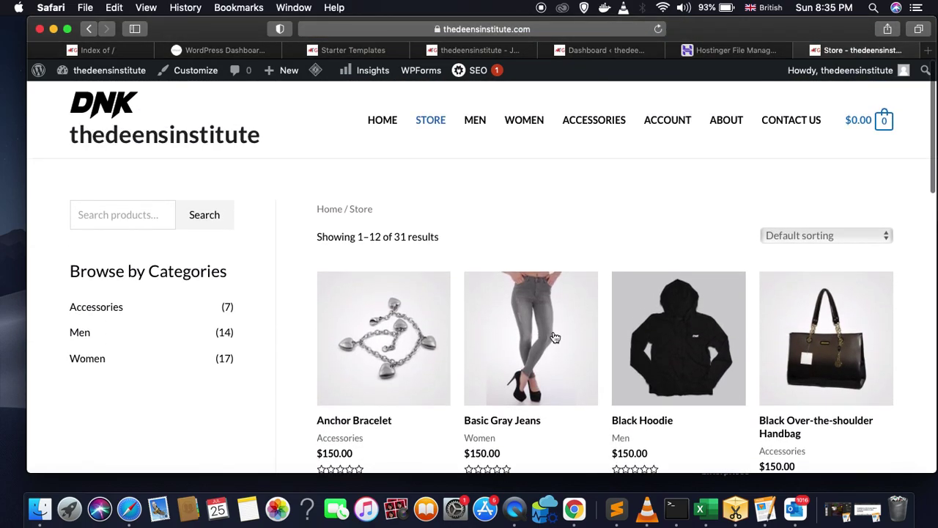
{"action": "scroll", "coordinate": [597, 393], "scroll_direction": "down", "scroll_amount": 15}
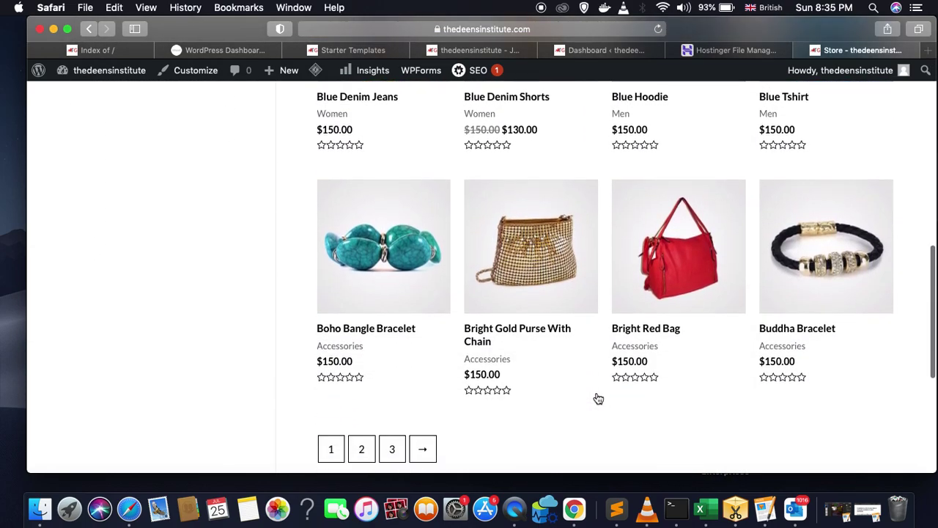
{"action": "scroll", "coordinate": [596, 395], "scroll_direction": "up", "scroll_amount": 3}
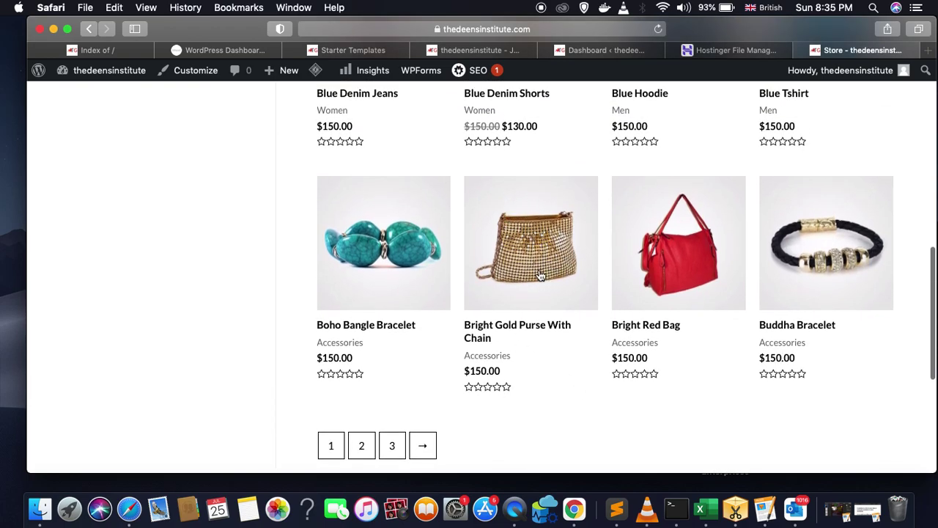
{"action": "scroll", "coordinate": [541, 274], "scroll_direction": "up", "scroll_amount": 10}
{"action": "scroll", "coordinate": [540, 275], "scroll_direction": "up", "scroll_amount": 3}
Step: View the Men product category, and examine the My Account page with its account options and footer
{"action": "left_click", "coordinate": [475, 120]}
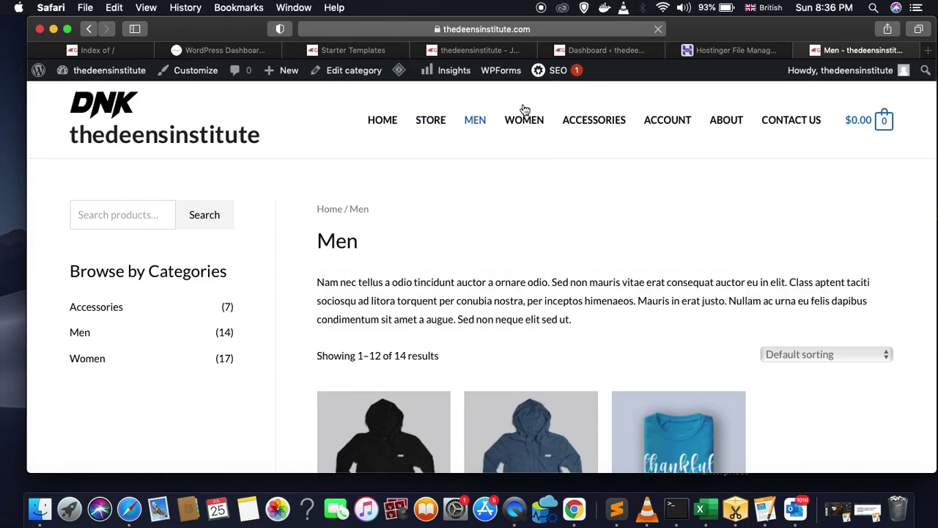
{"action": "left_click", "coordinate": [525, 138]}
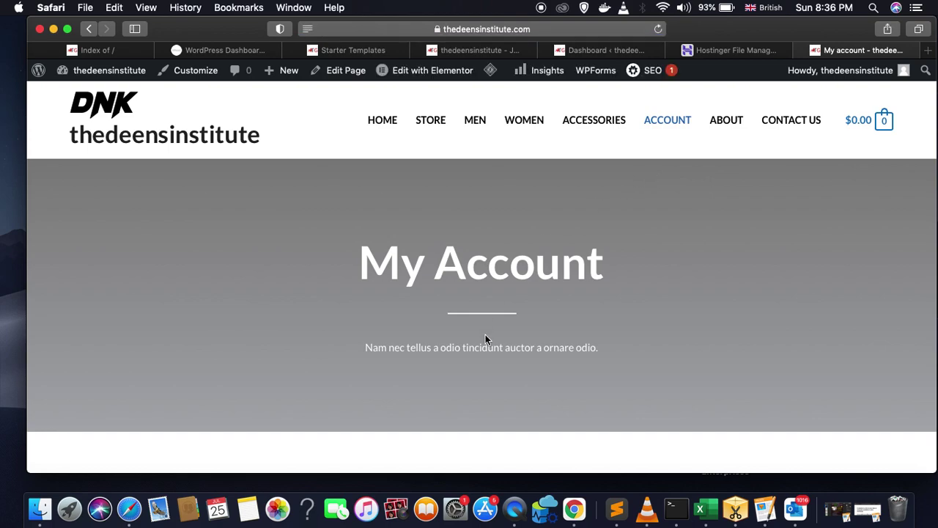
{"action": "scroll", "coordinate": [517, 245], "scroll_direction": "down", "scroll_amount": 5}
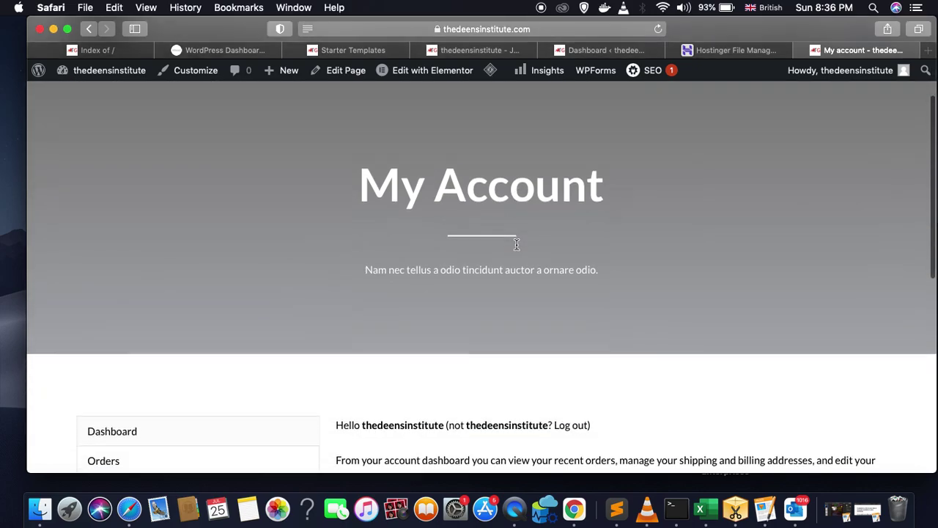
{"action": "scroll", "coordinate": [516, 246], "scroll_direction": "down", "scroll_amount": 2}
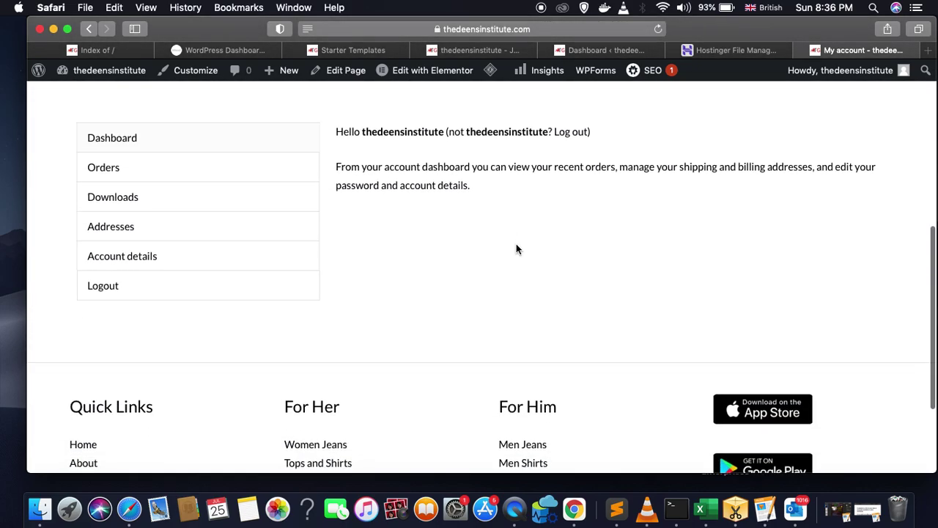
{"action": "scroll", "coordinate": [516, 243], "scroll_direction": "down", "scroll_amount": 3}
{"action": "scroll", "coordinate": [516, 249], "scroll_direction": "up", "scroll_amount": 3}
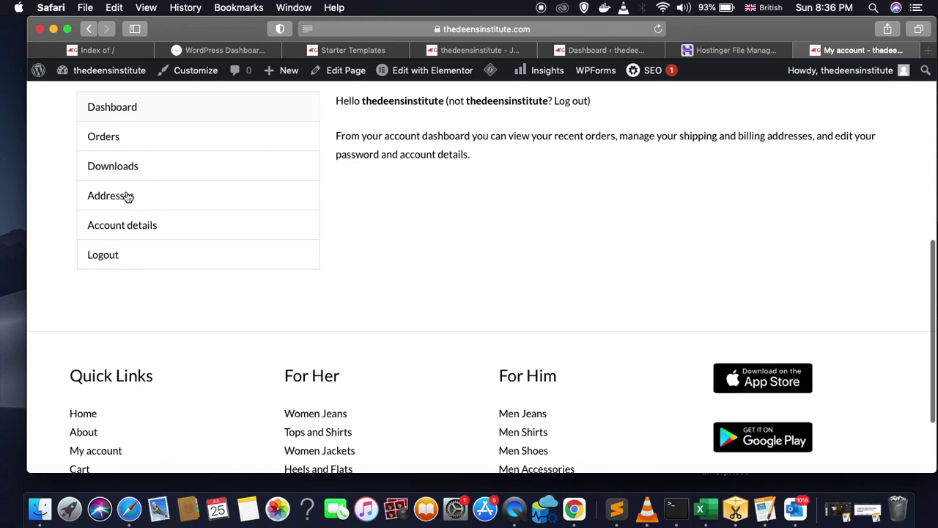
Step: Open the site's About page from the My Account page
{"action": "scroll", "coordinate": [532, 216], "scroll_direction": "up", "scroll_amount": 5}
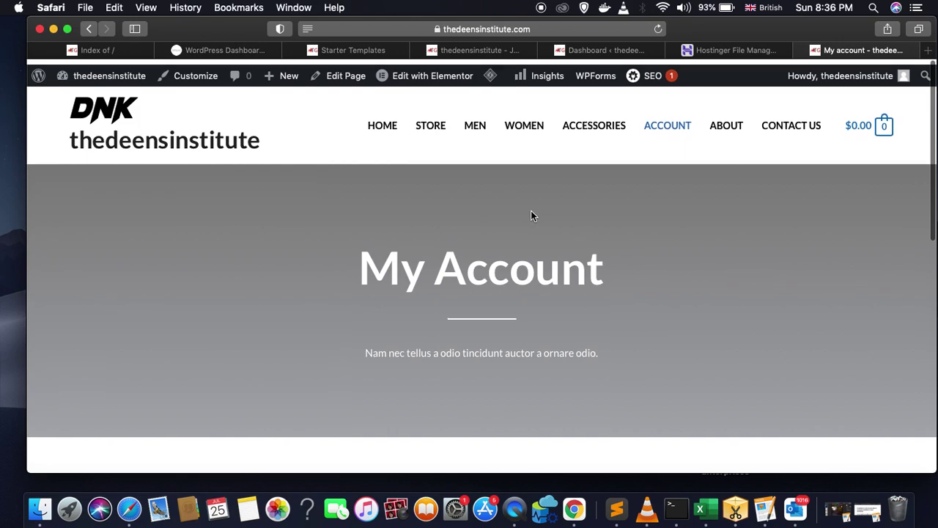
{"action": "left_click", "coordinate": [729, 121]}
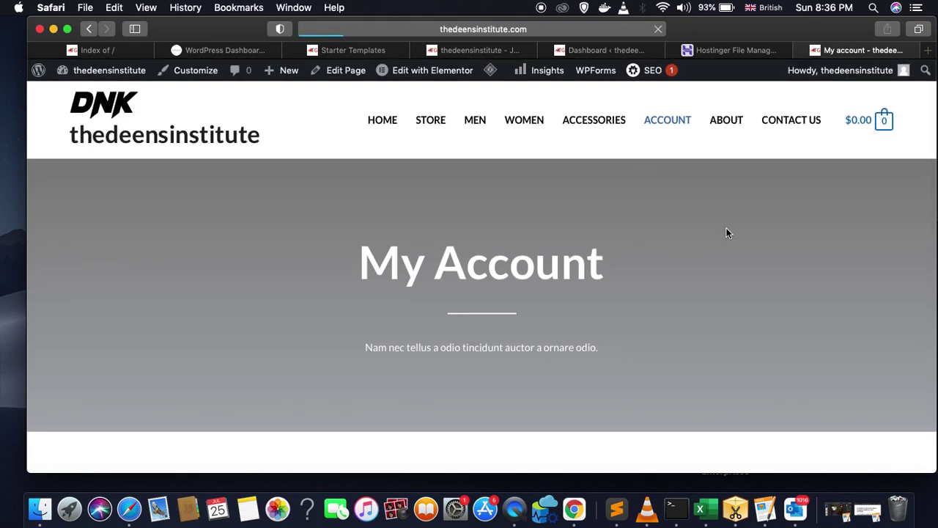